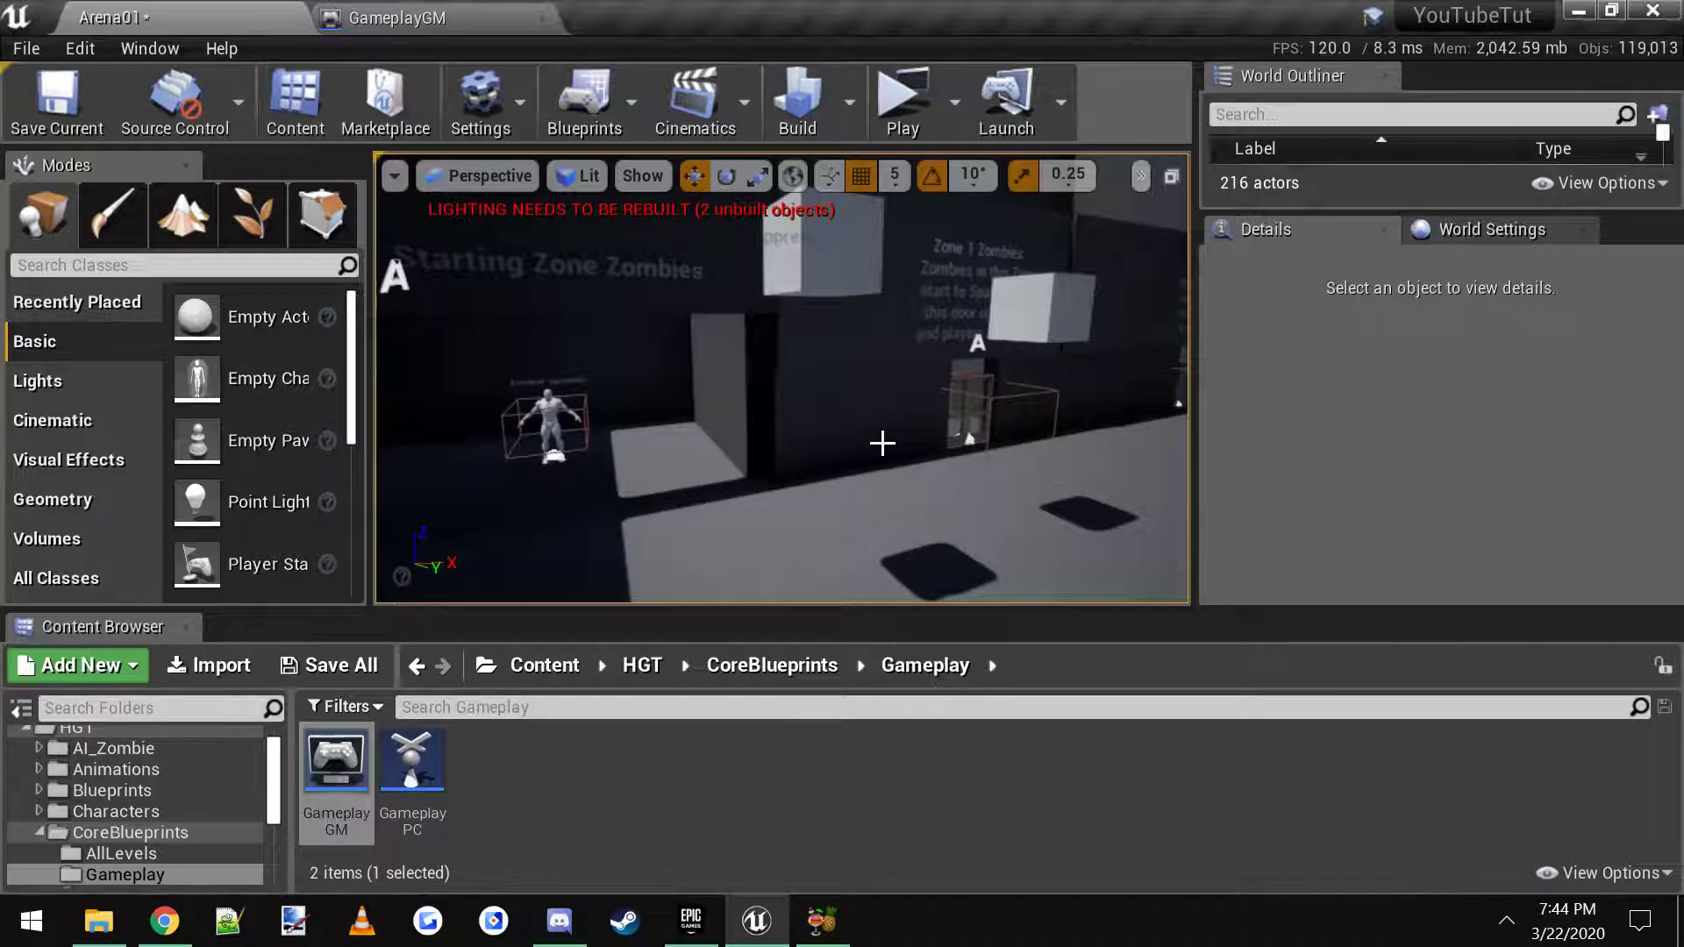
Select the zombie spawner in the starting zone and check its Zone Name.
scroll(864, 412, down, 4)
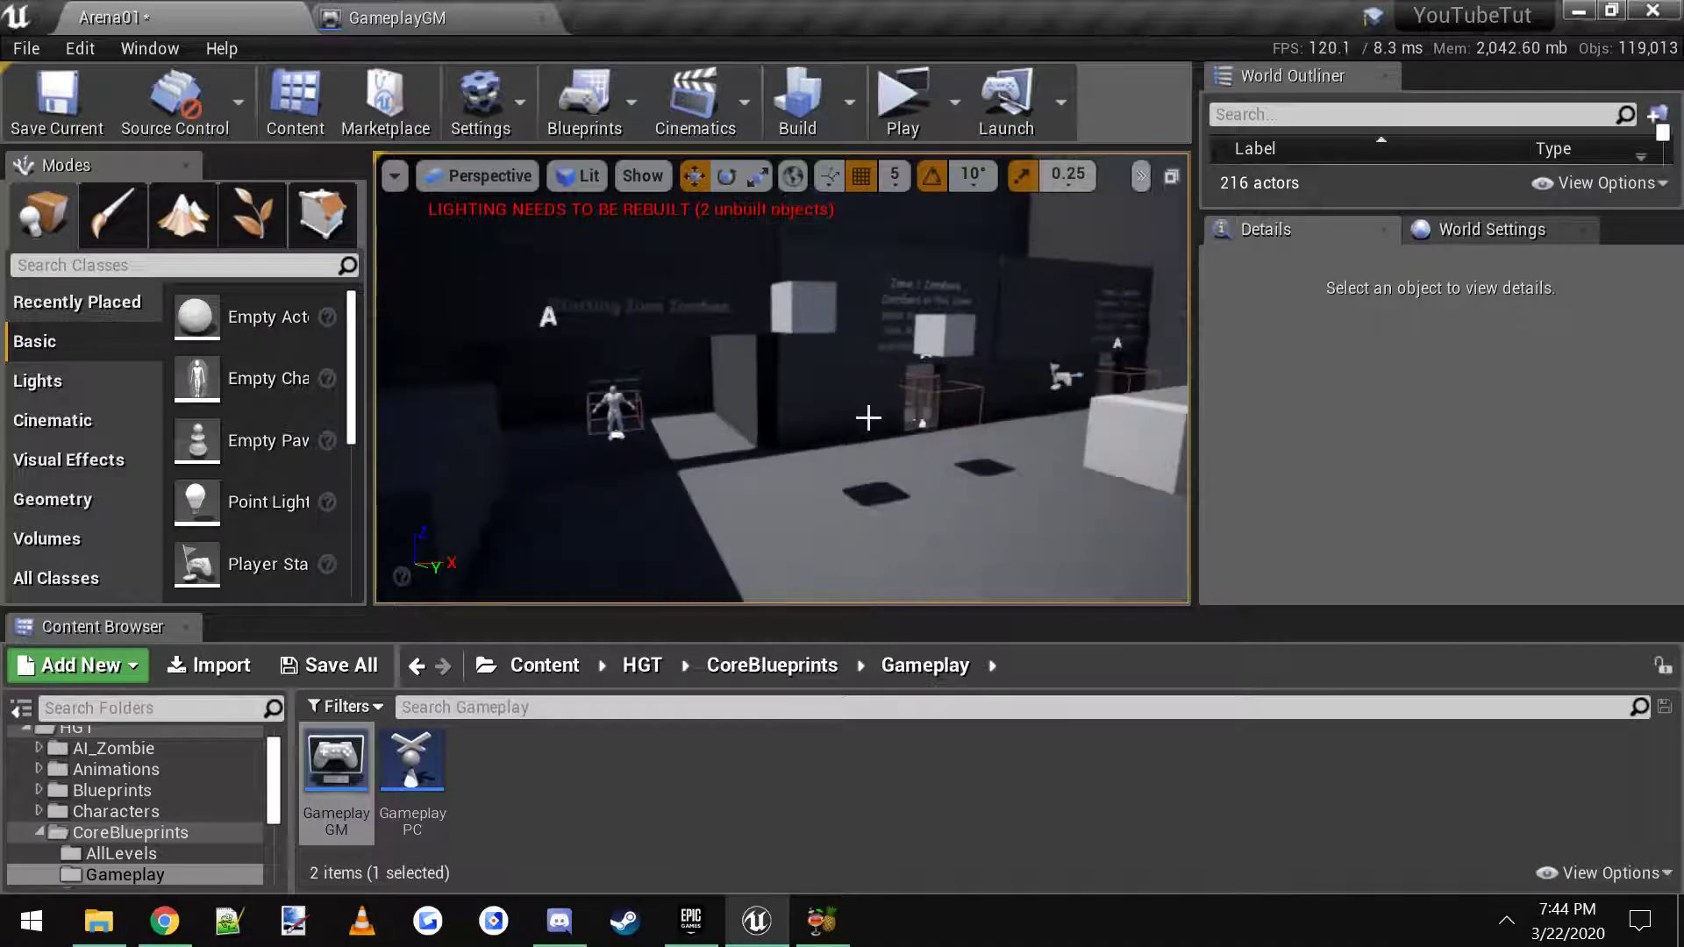
scroll(868, 419, up, 2)
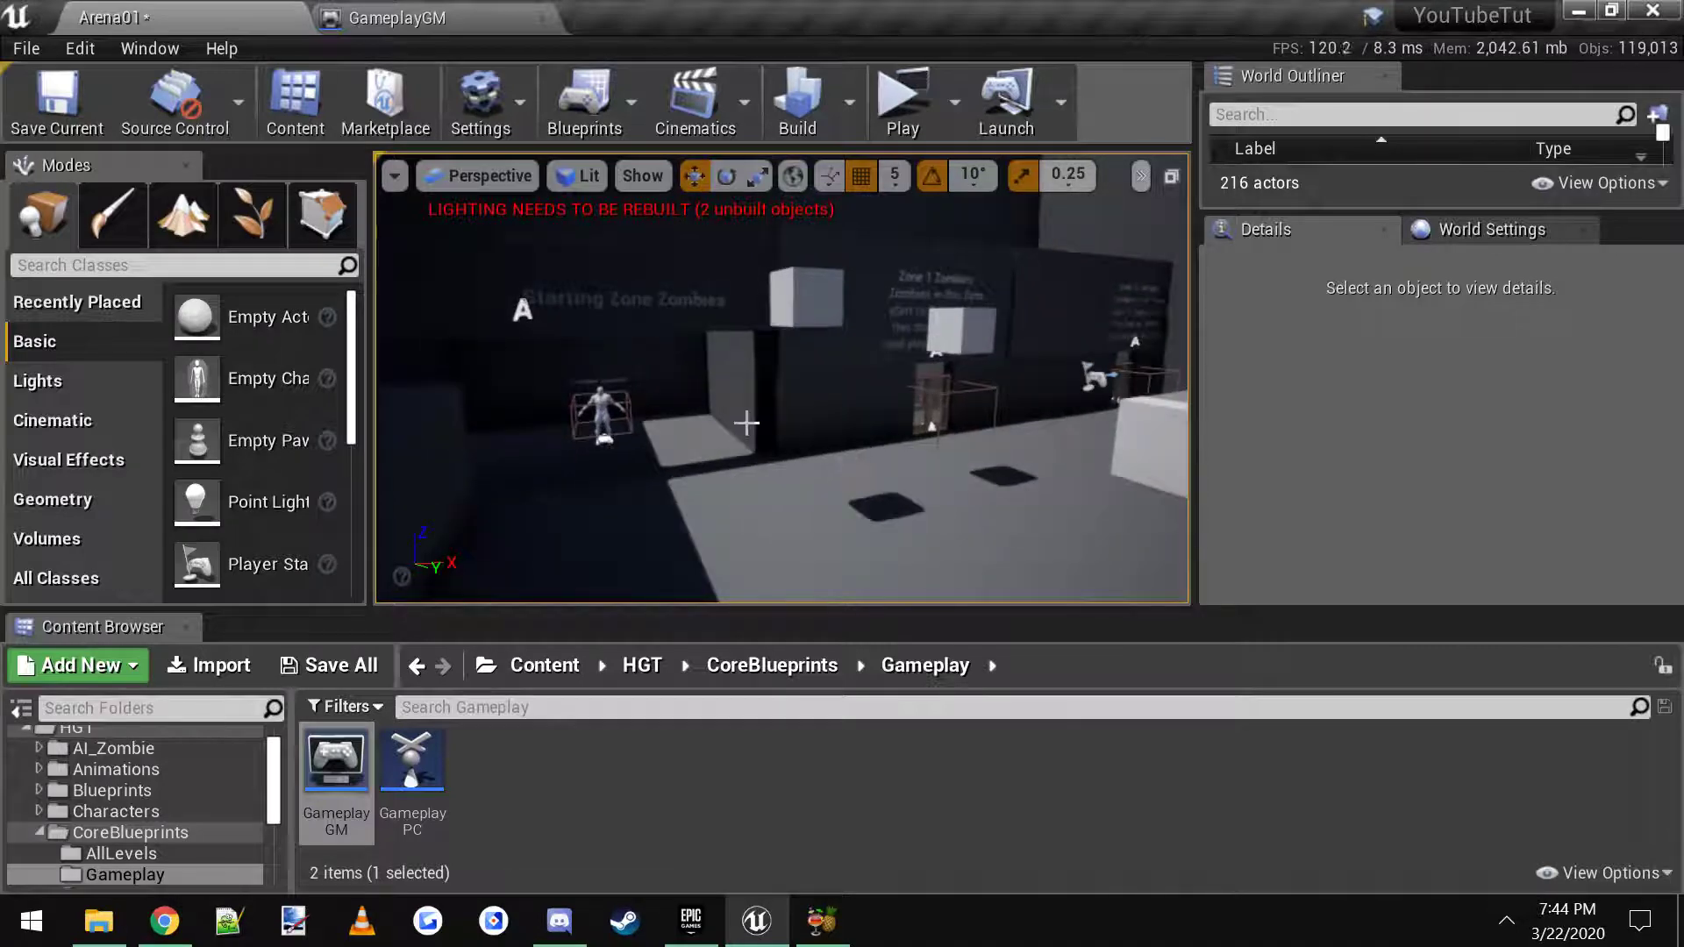
key(s)
right_drag(747, 422, 768, 415)
key(w)
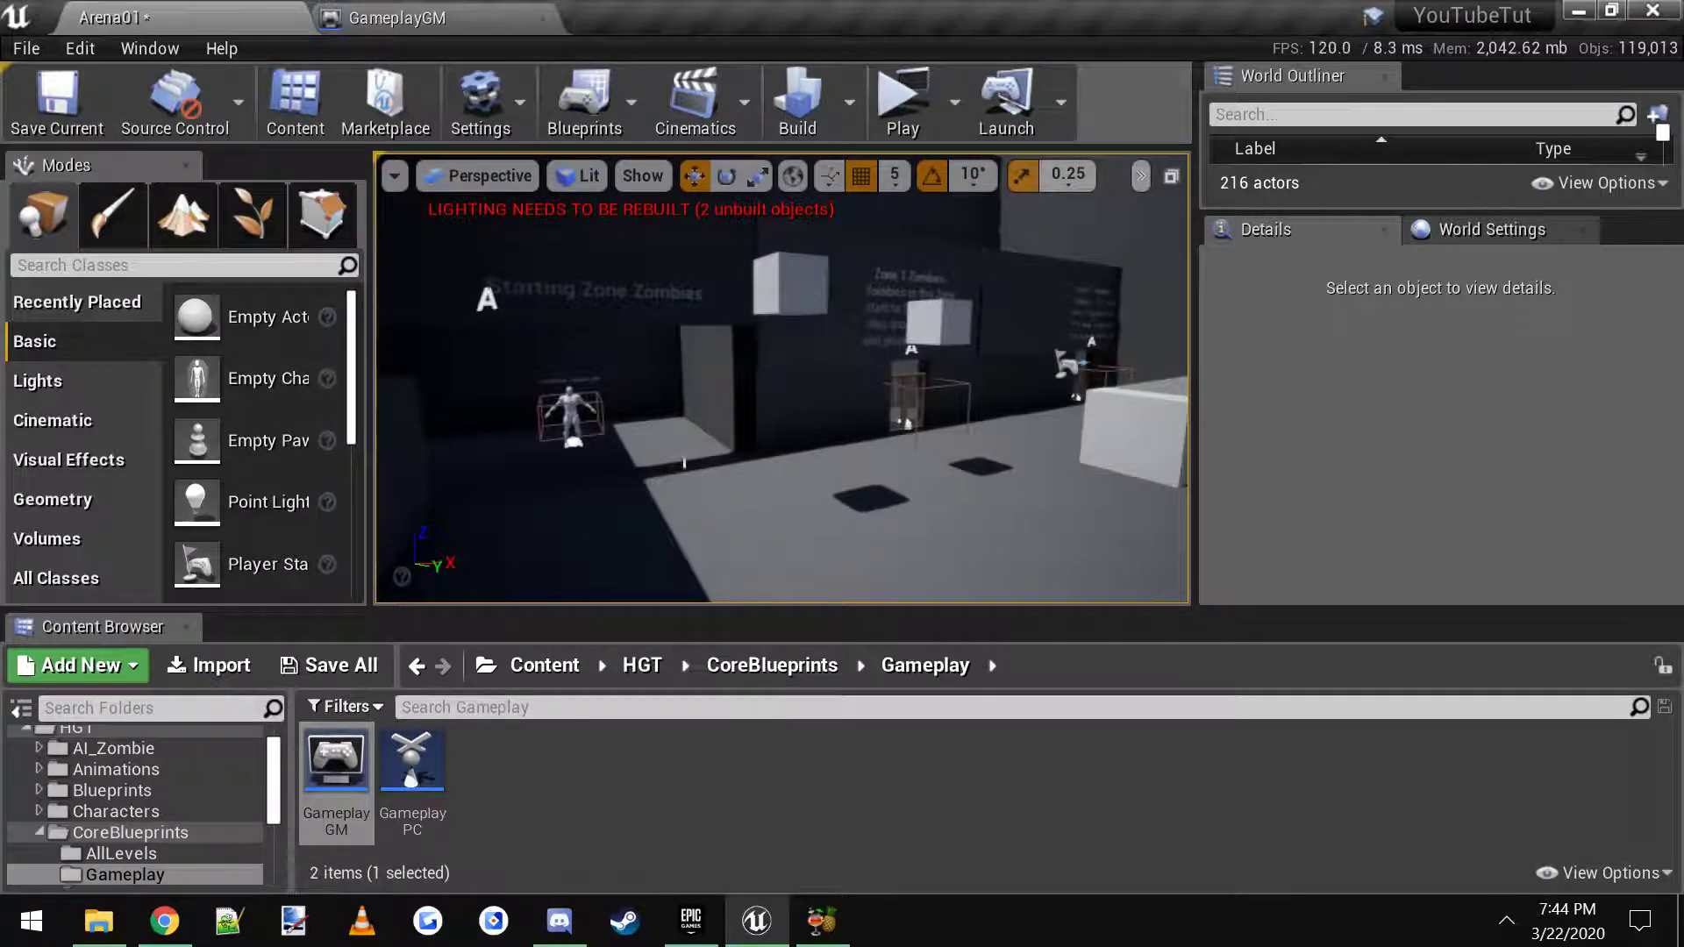
right_drag(768, 416, 846, 409)
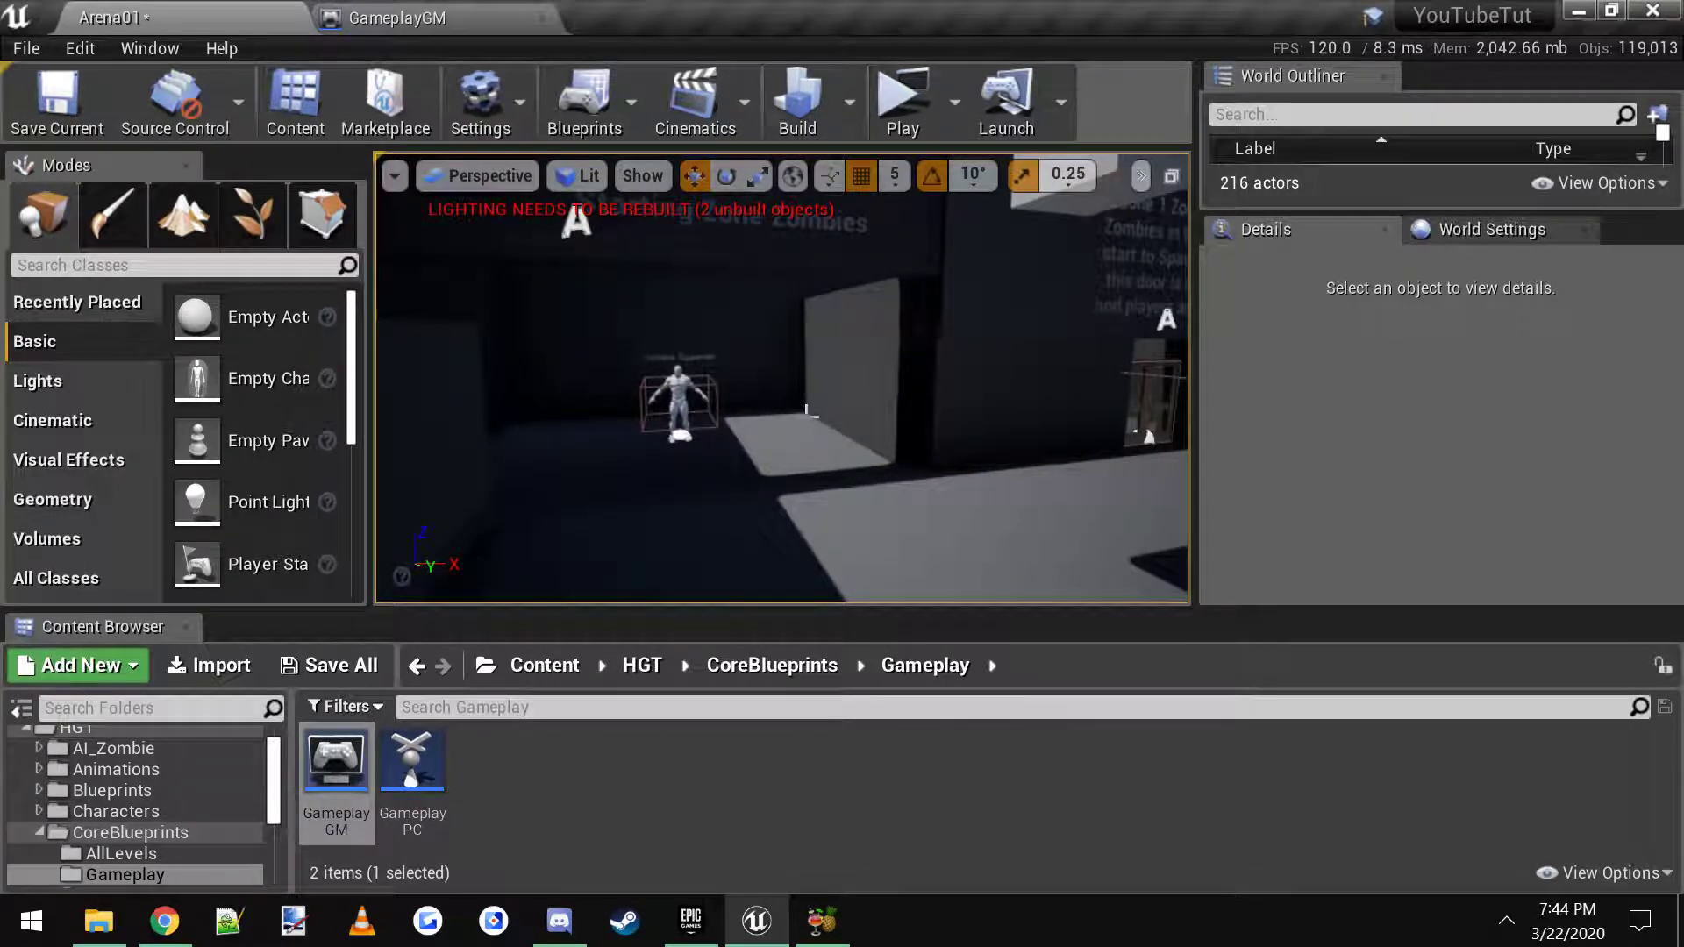
right_drag(811, 408, 754, 372)
click(770, 386)
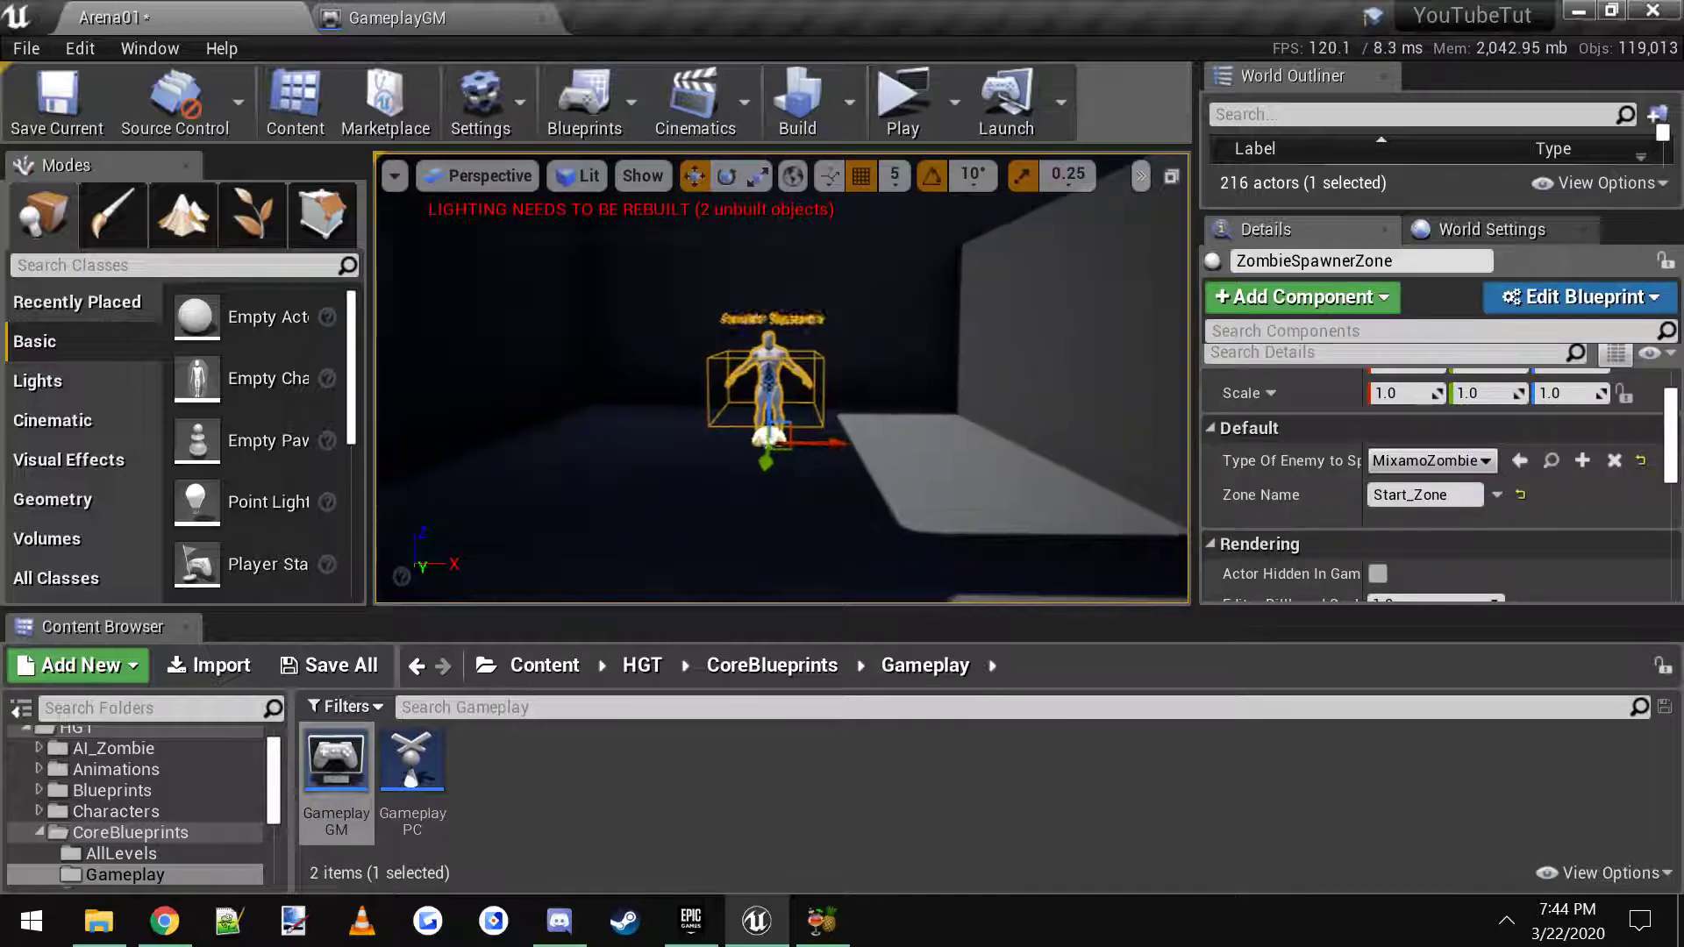
key(f)
right_drag(903, 424, 904, 425)
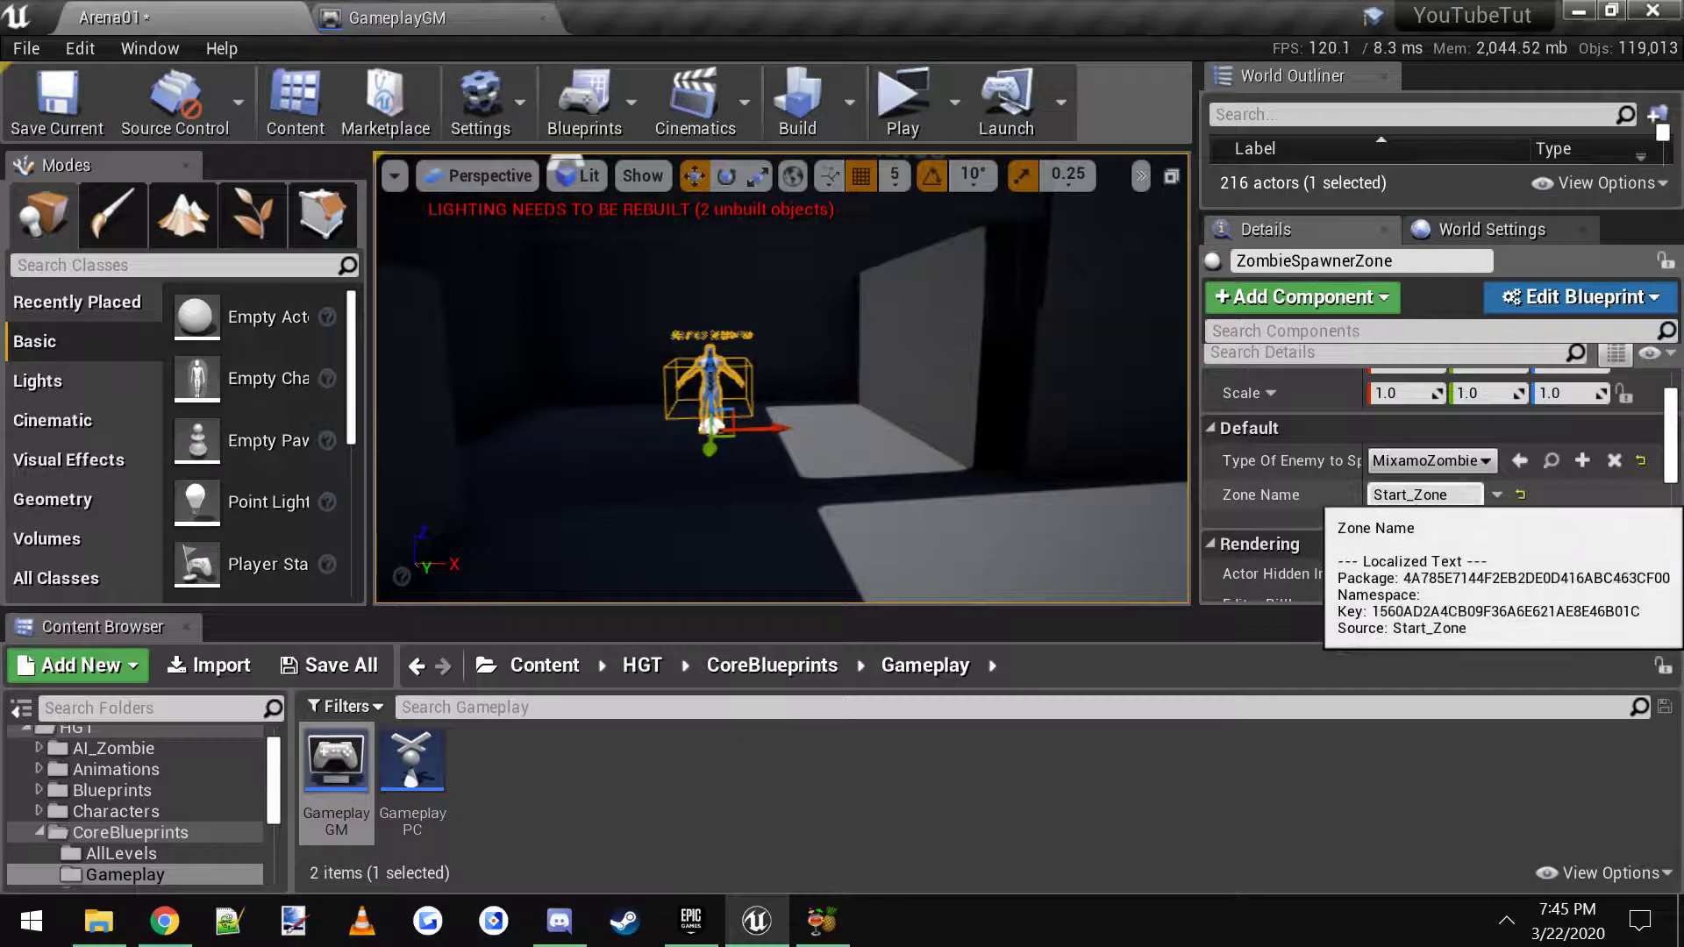
click(1403, 494)
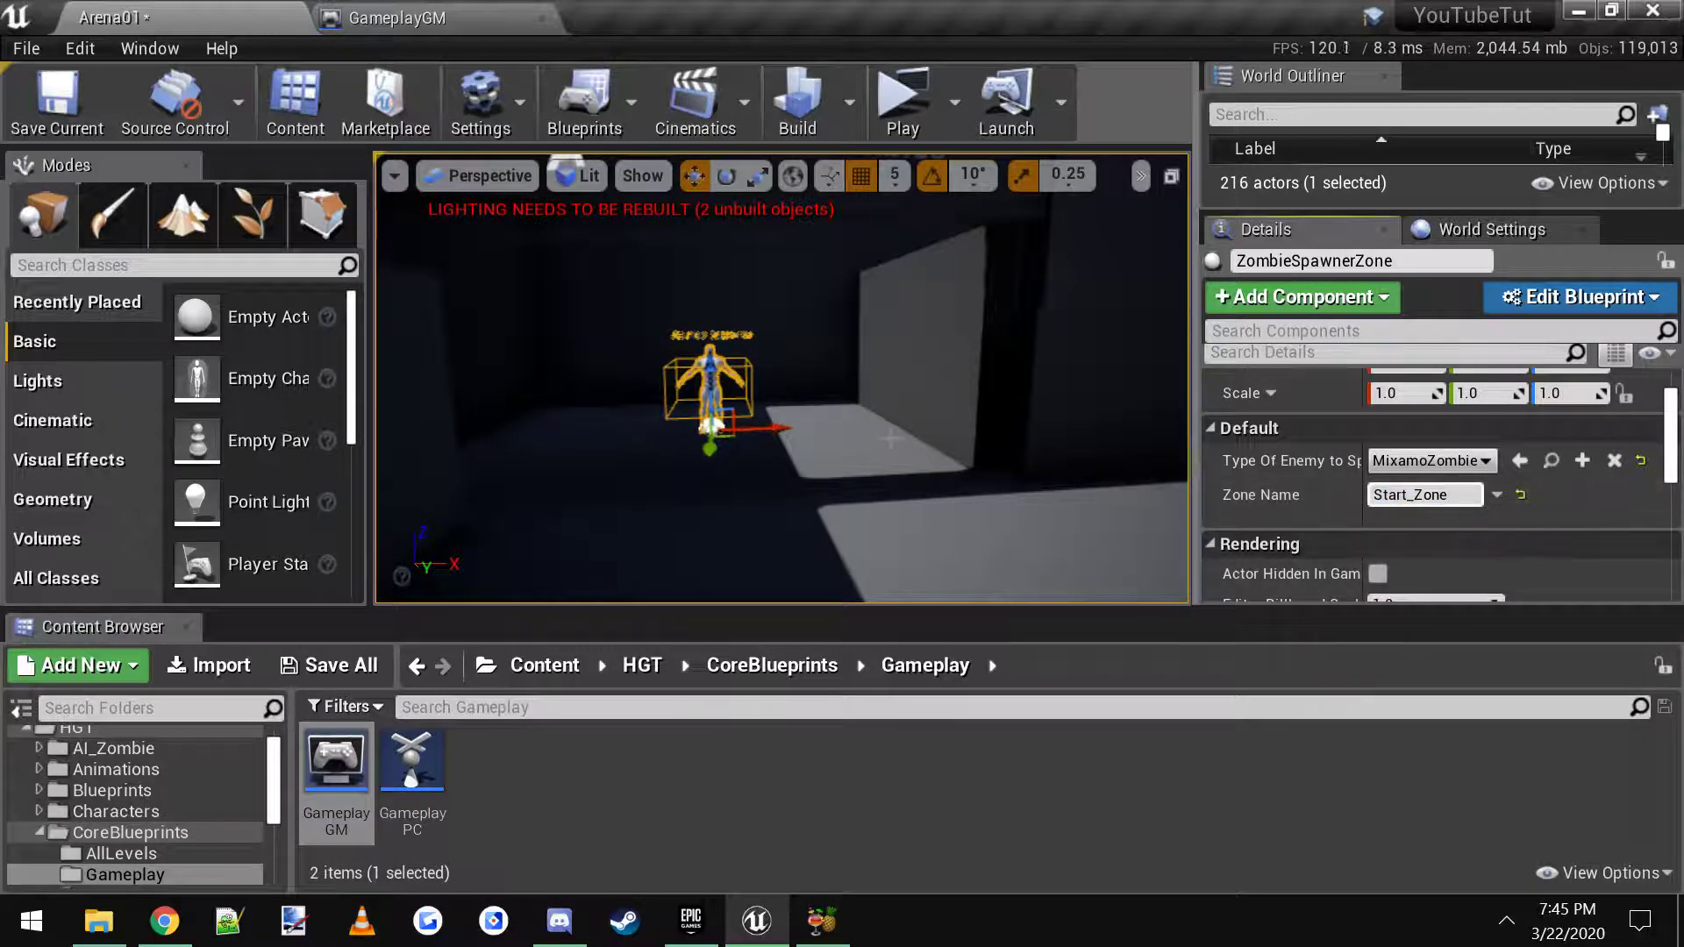
Open the GameplayGM blueprint from the HGT/CoreBlueprints/Gameplay folder.
key(s)
right_drag(882, 407, 912, 411)
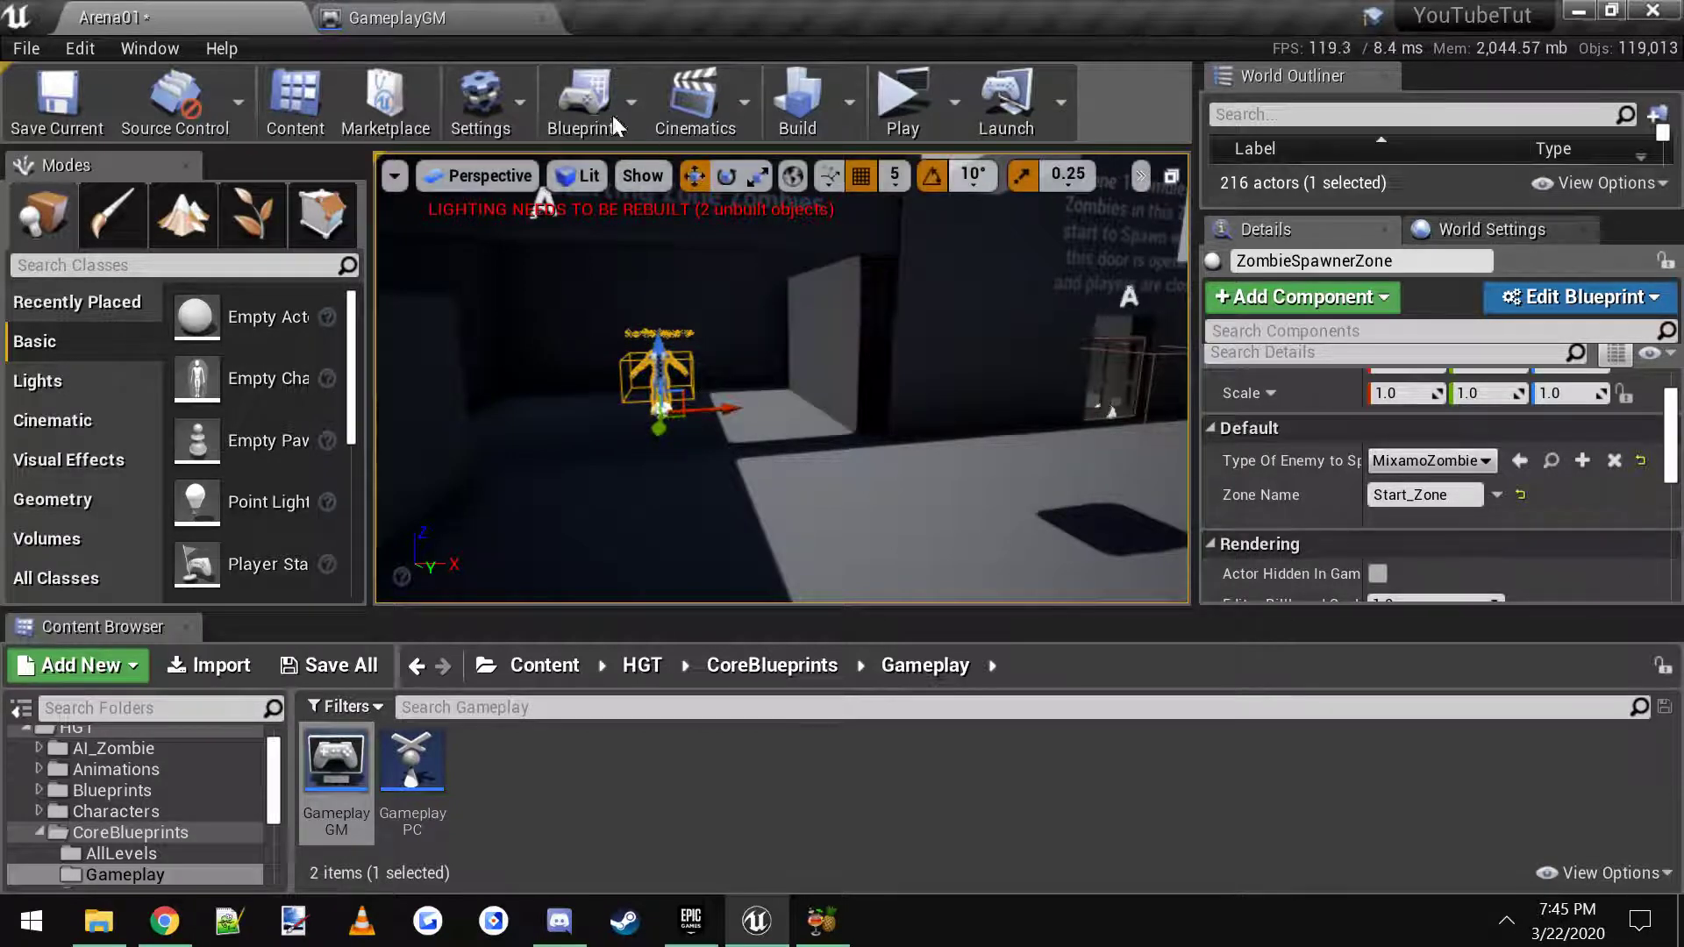
scroll(179, 811, up, 2)
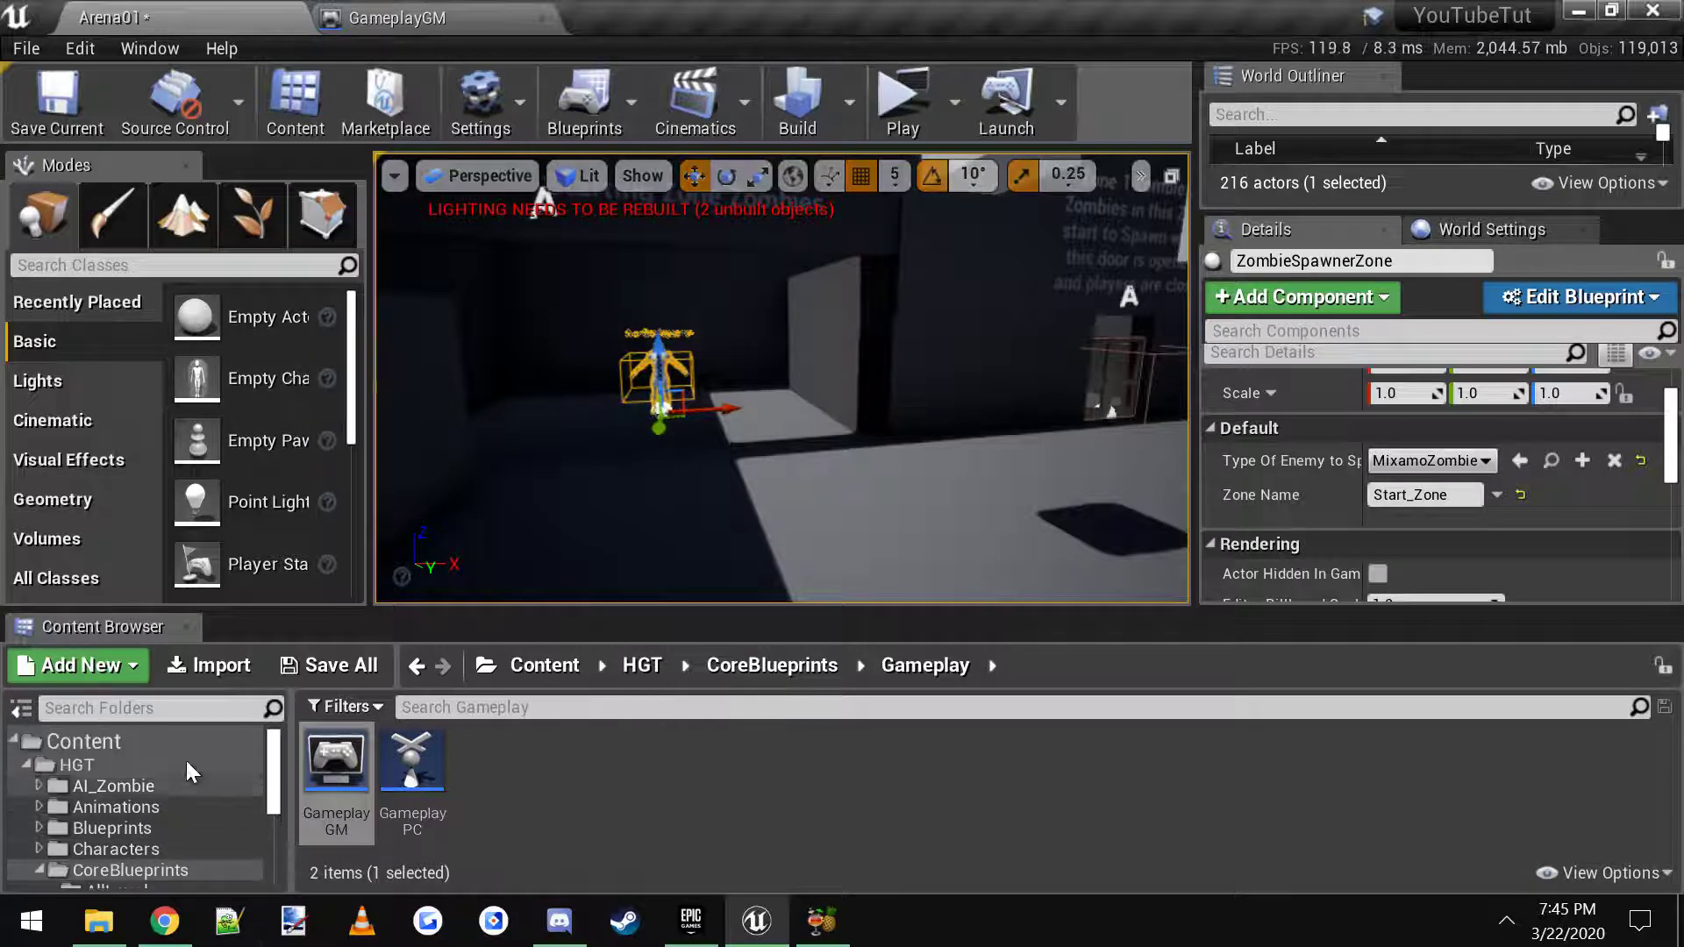
click(88, 766)
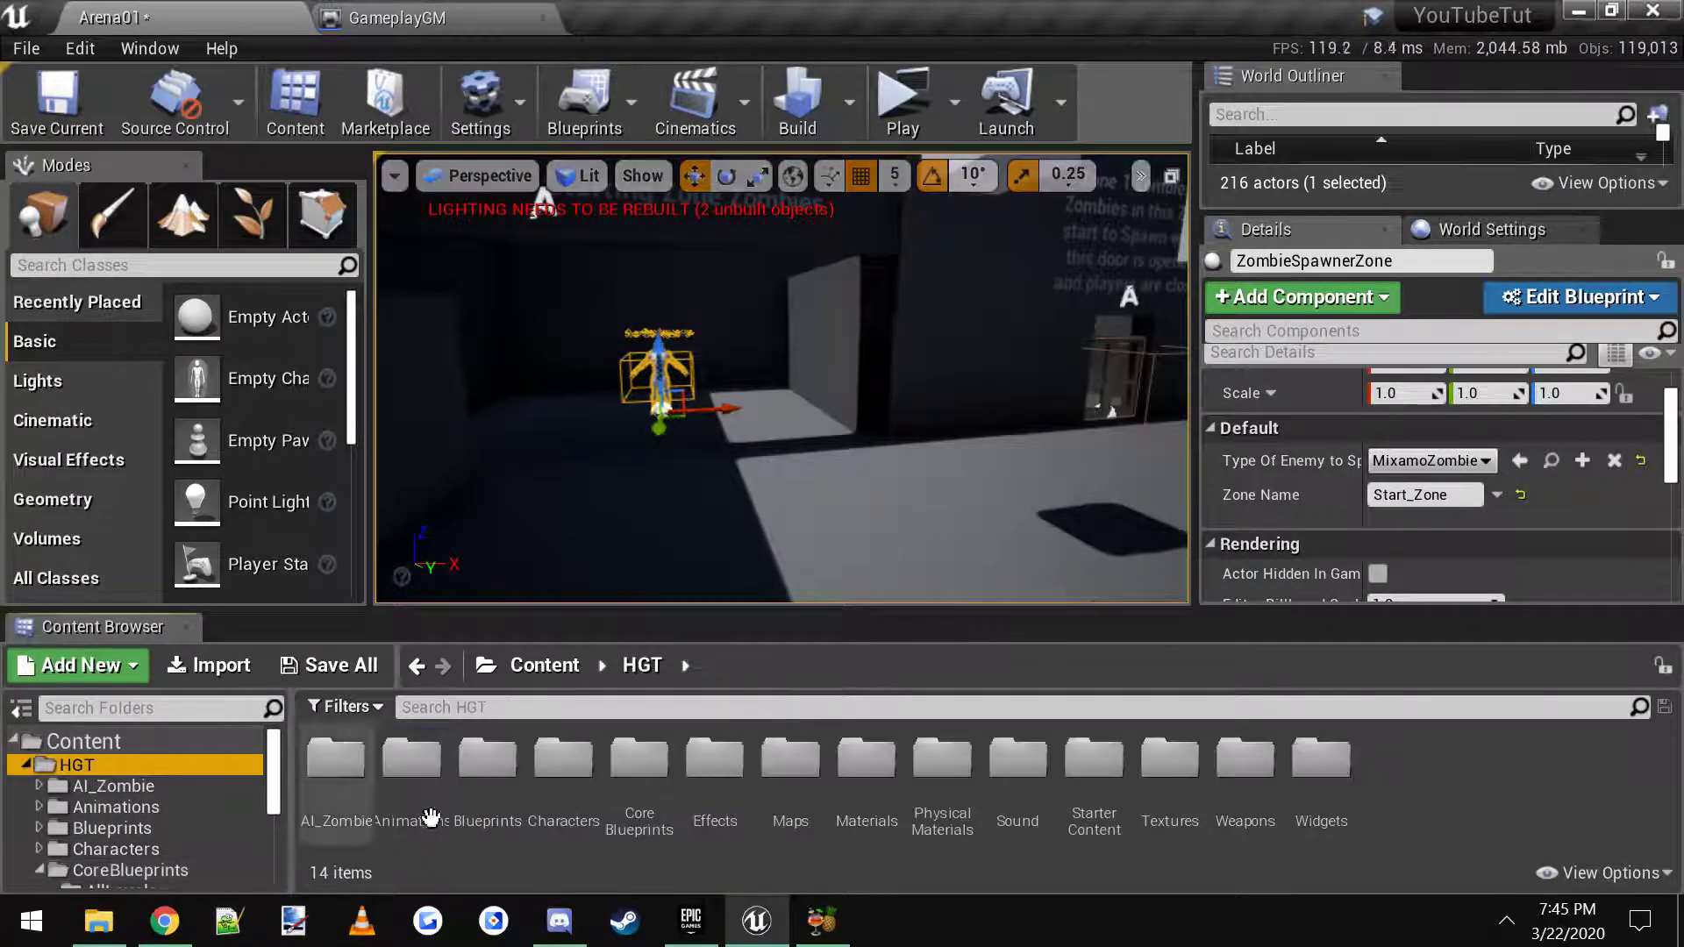
double_click(630, 772)
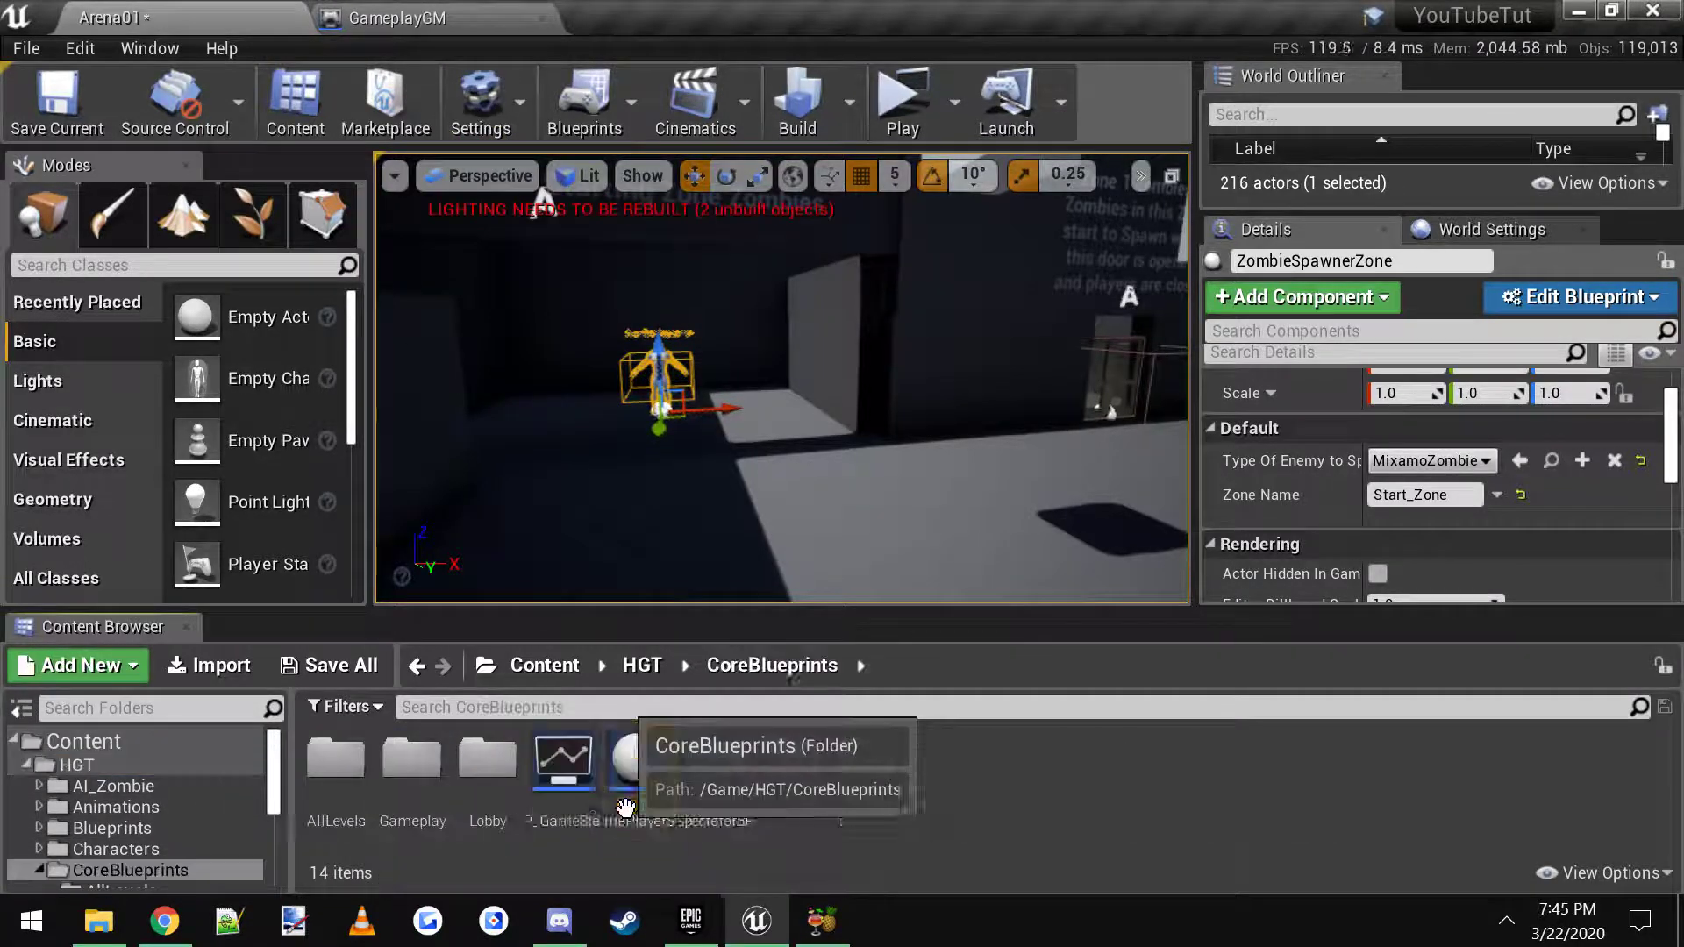
double_click(397, 817)
double_click(336, 761)
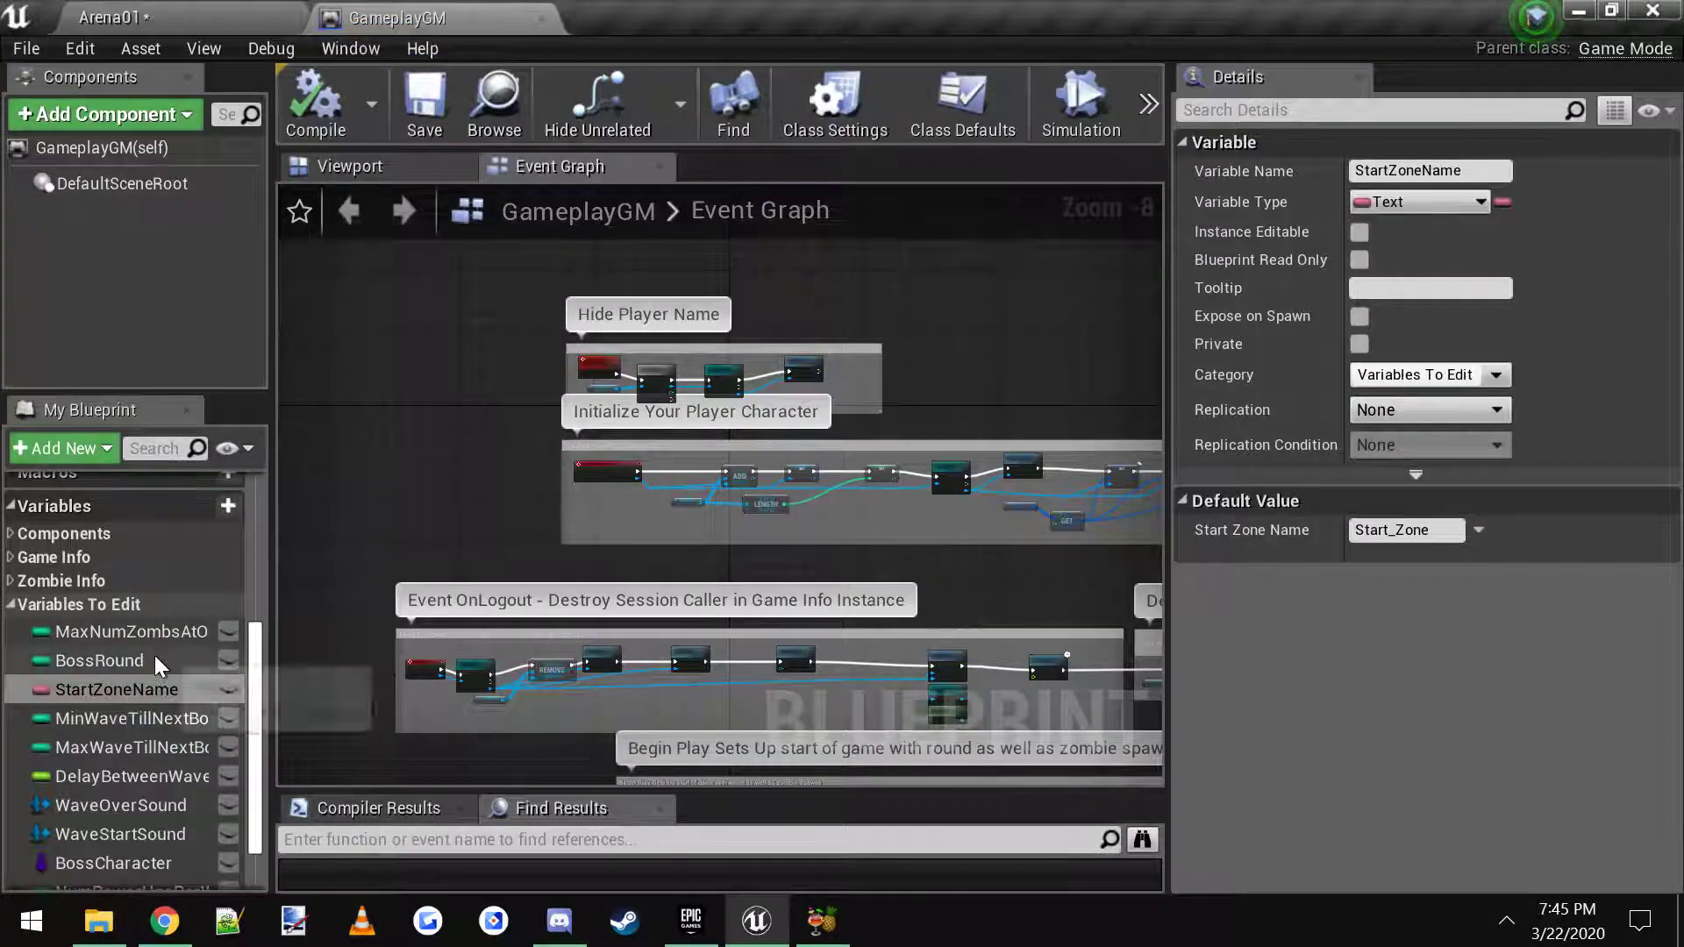
Select the StartZoneName variable under Variables To Edit and inspect its default value.
click(13, 606)
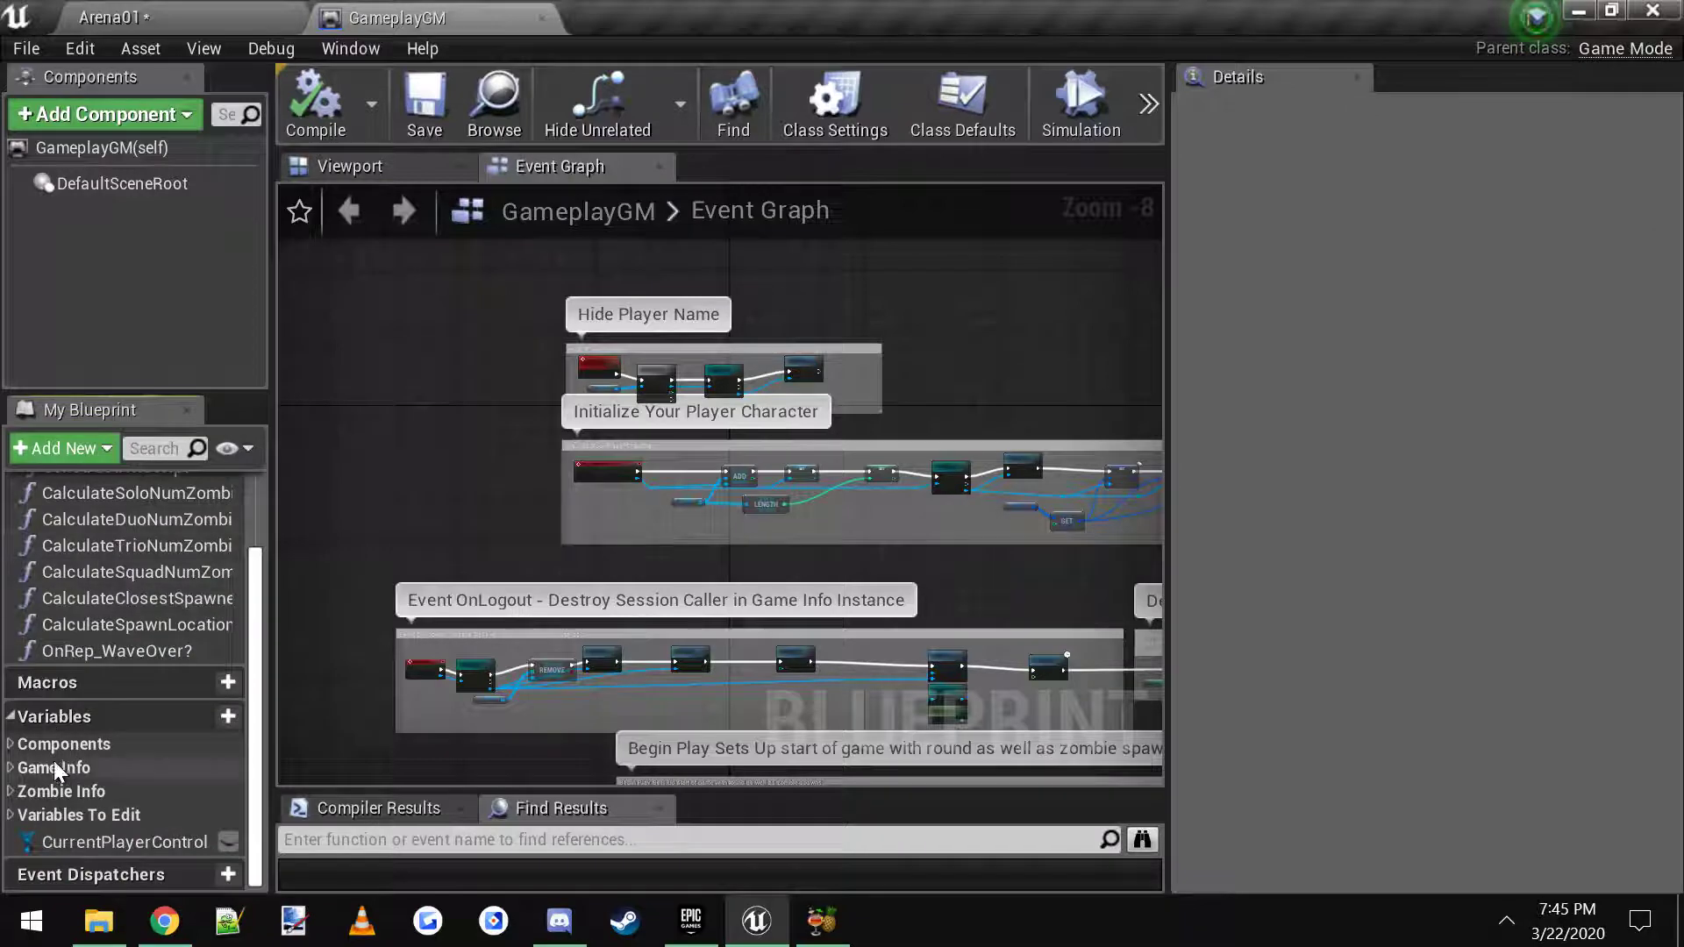
click(10, 816)
scroll(116, 807, down, 3)
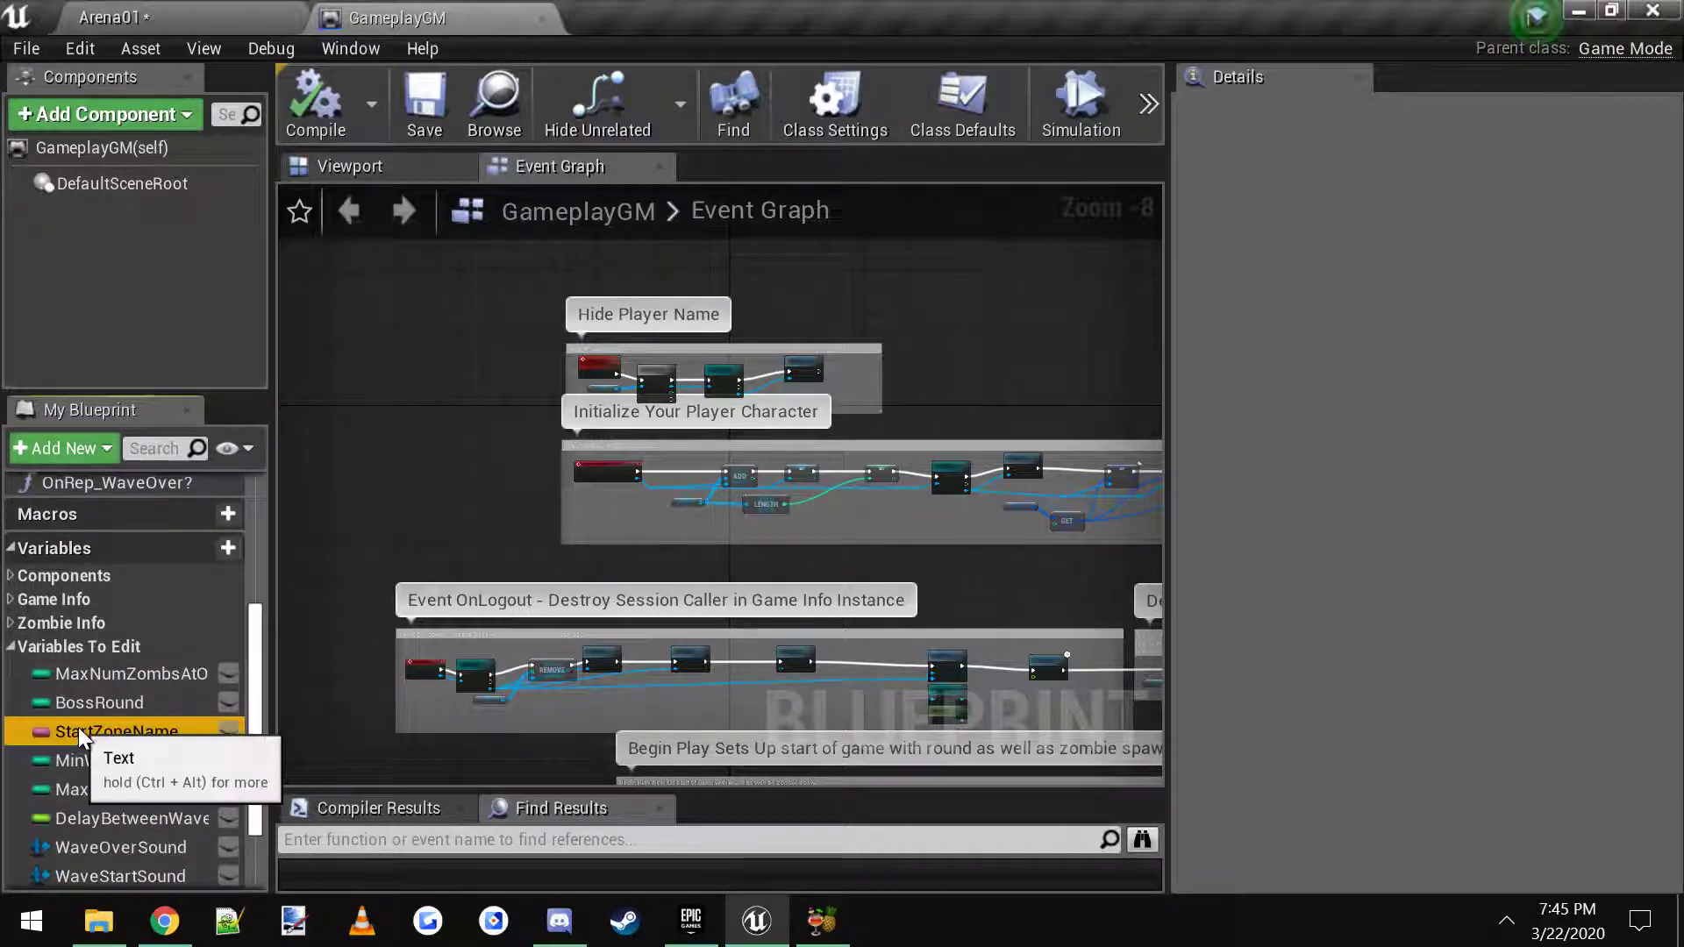
click(110, 737)
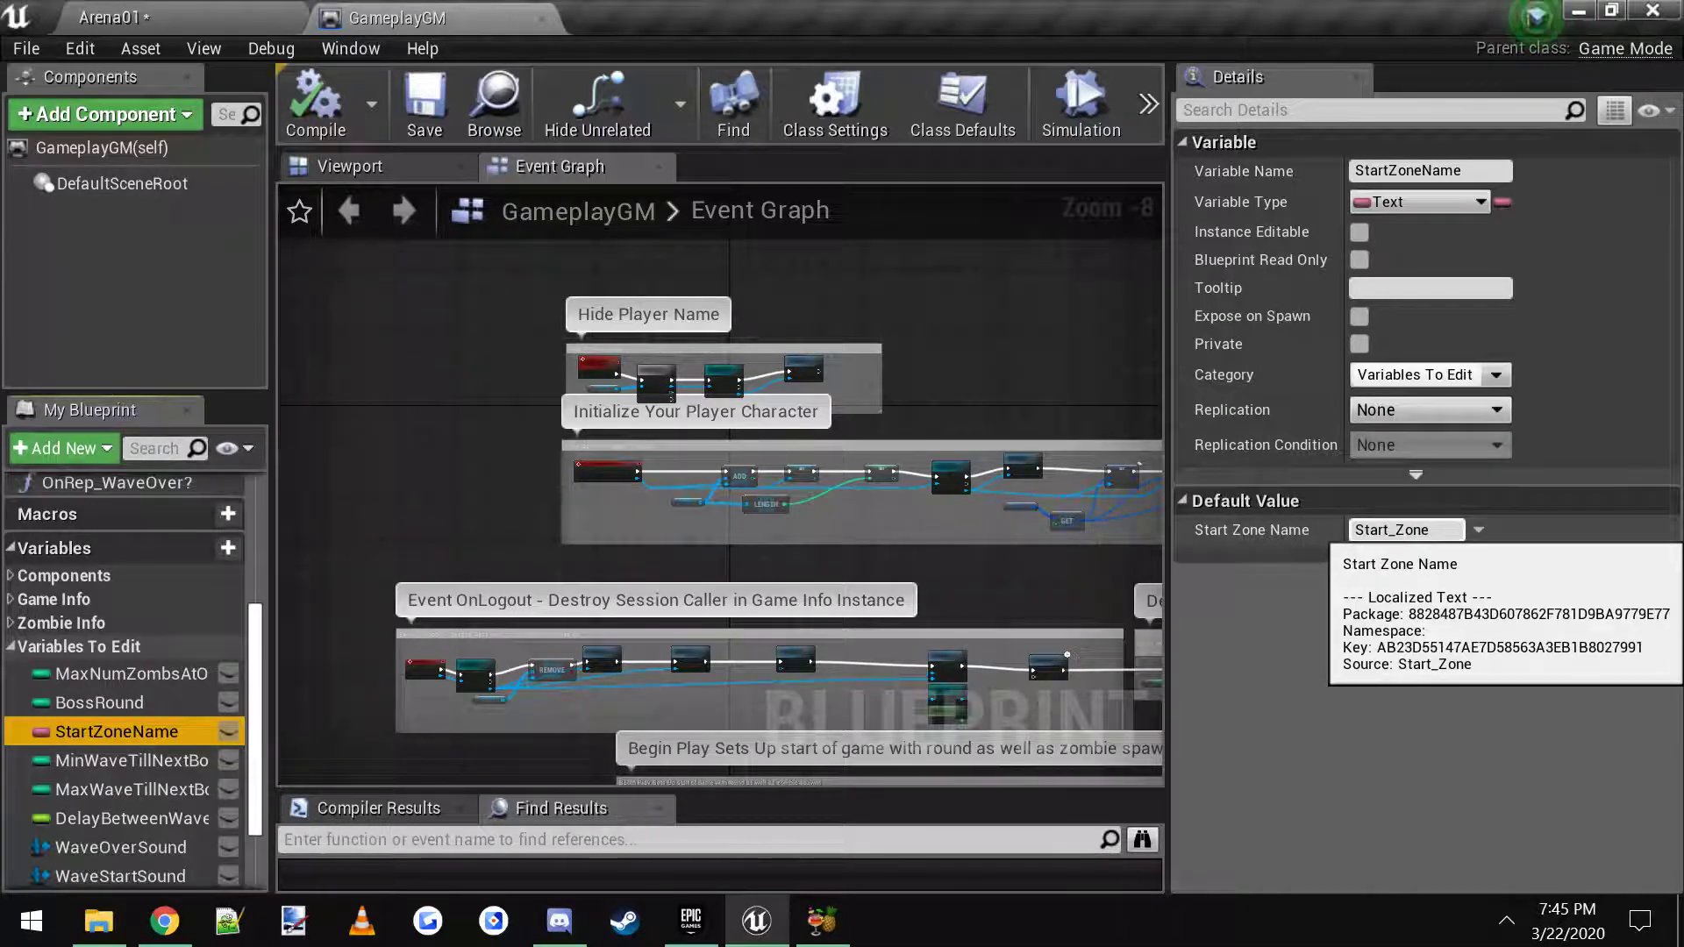
click(1404, 530)
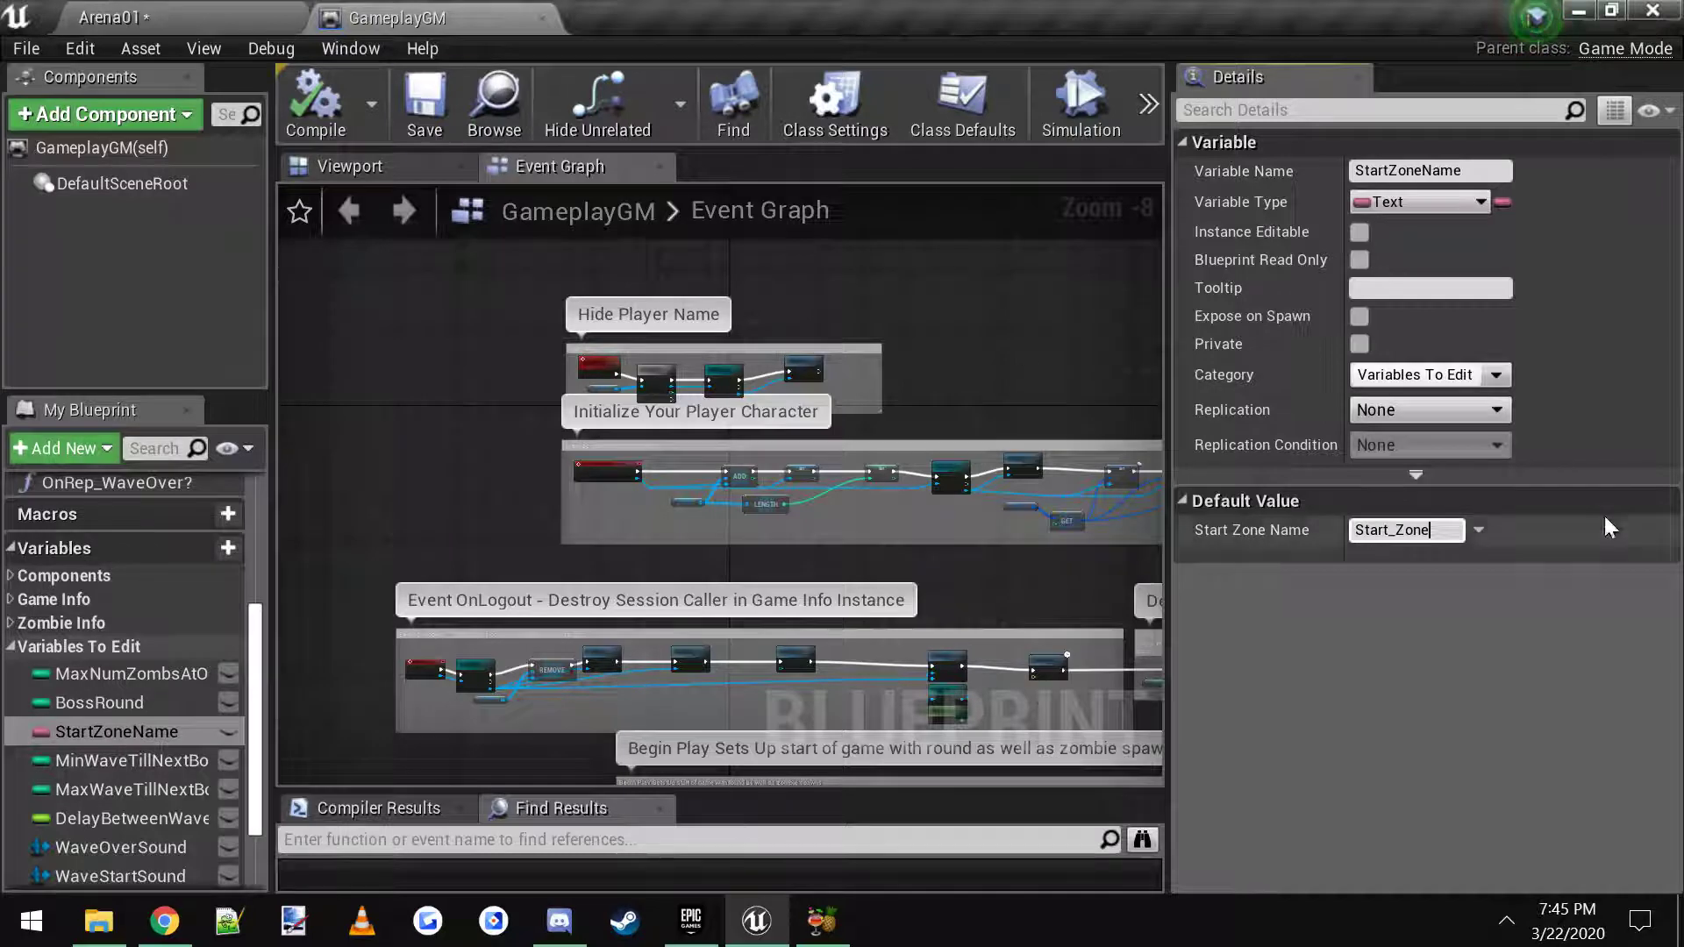
Compare the starting-zone spawner's Zone Name in Arena01 with the default value of StartZoneName in GameplayGM.
click(173, 12)
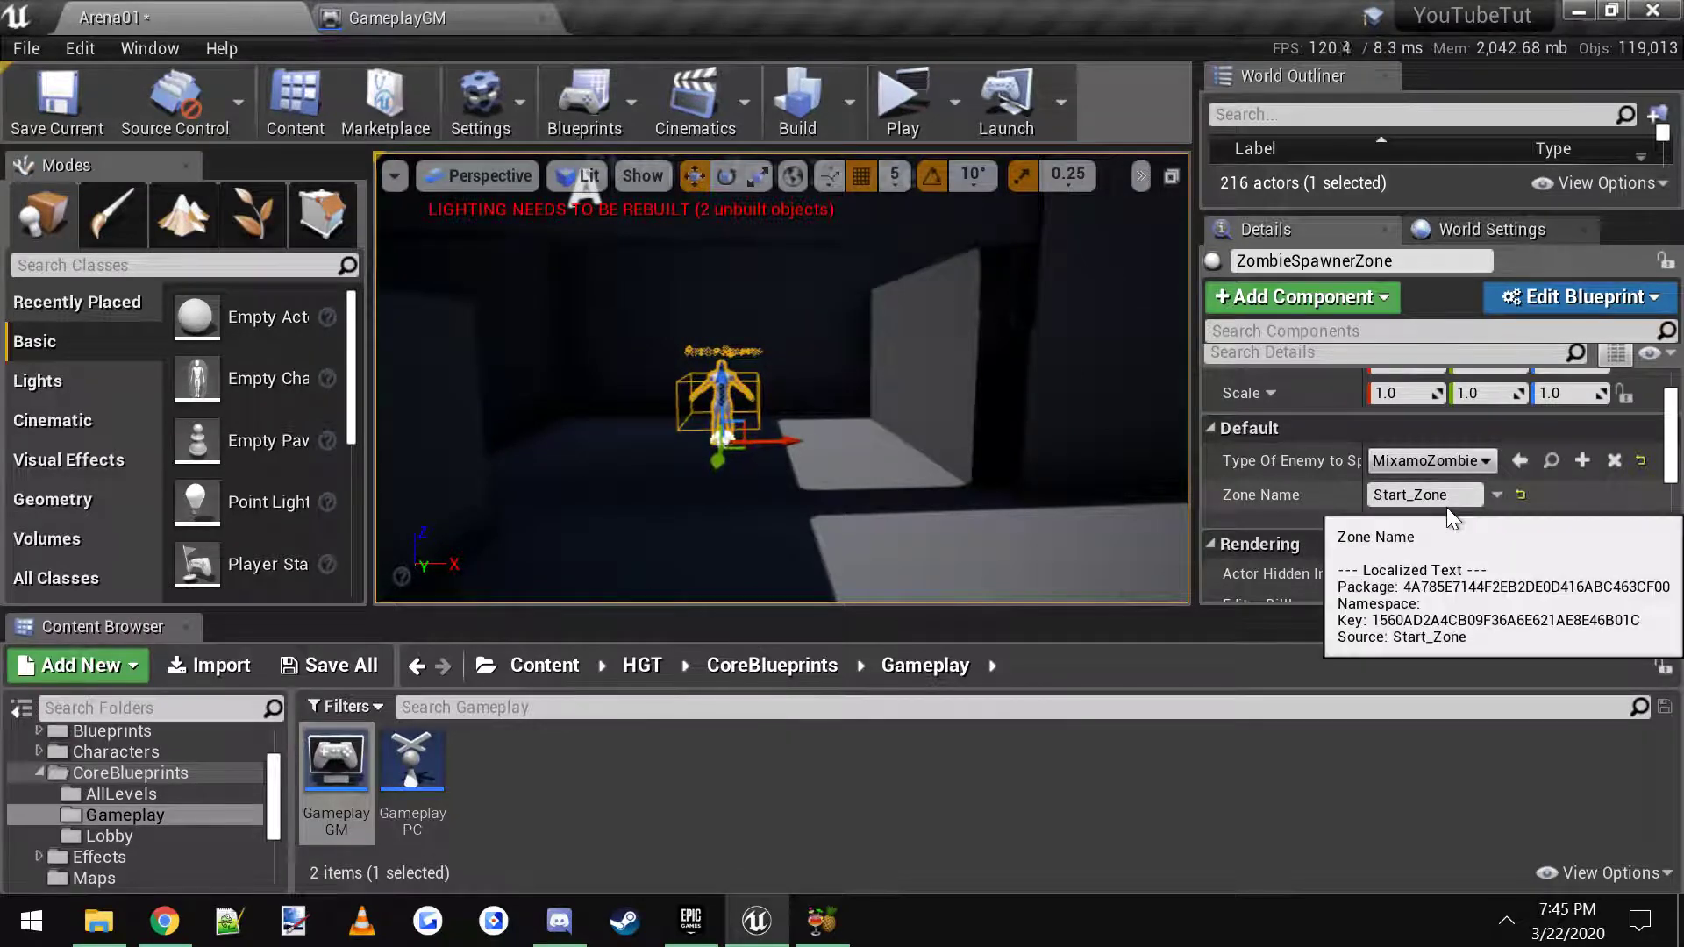
key(s)
mouse_move(932, 371)
right_down()
mouse_move(973, 369)
mouse_move(1052, 289)
mouse_move(982, 368)
mouse_move(927, 375)
right_up()
key(w)
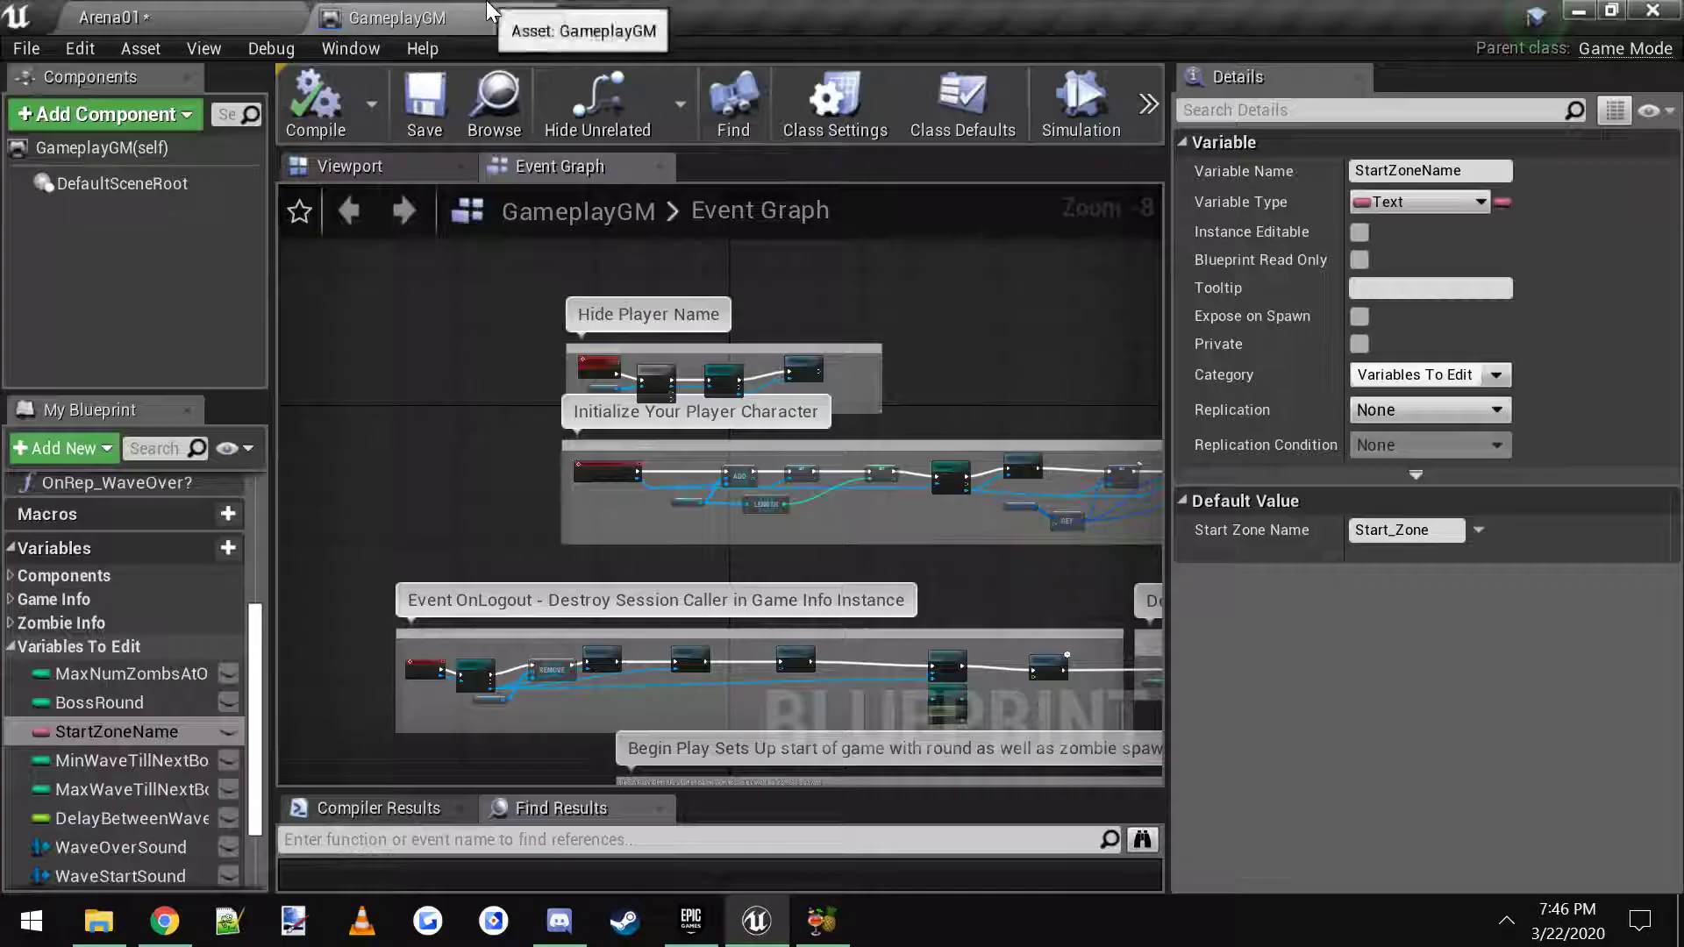
click(509, 15)
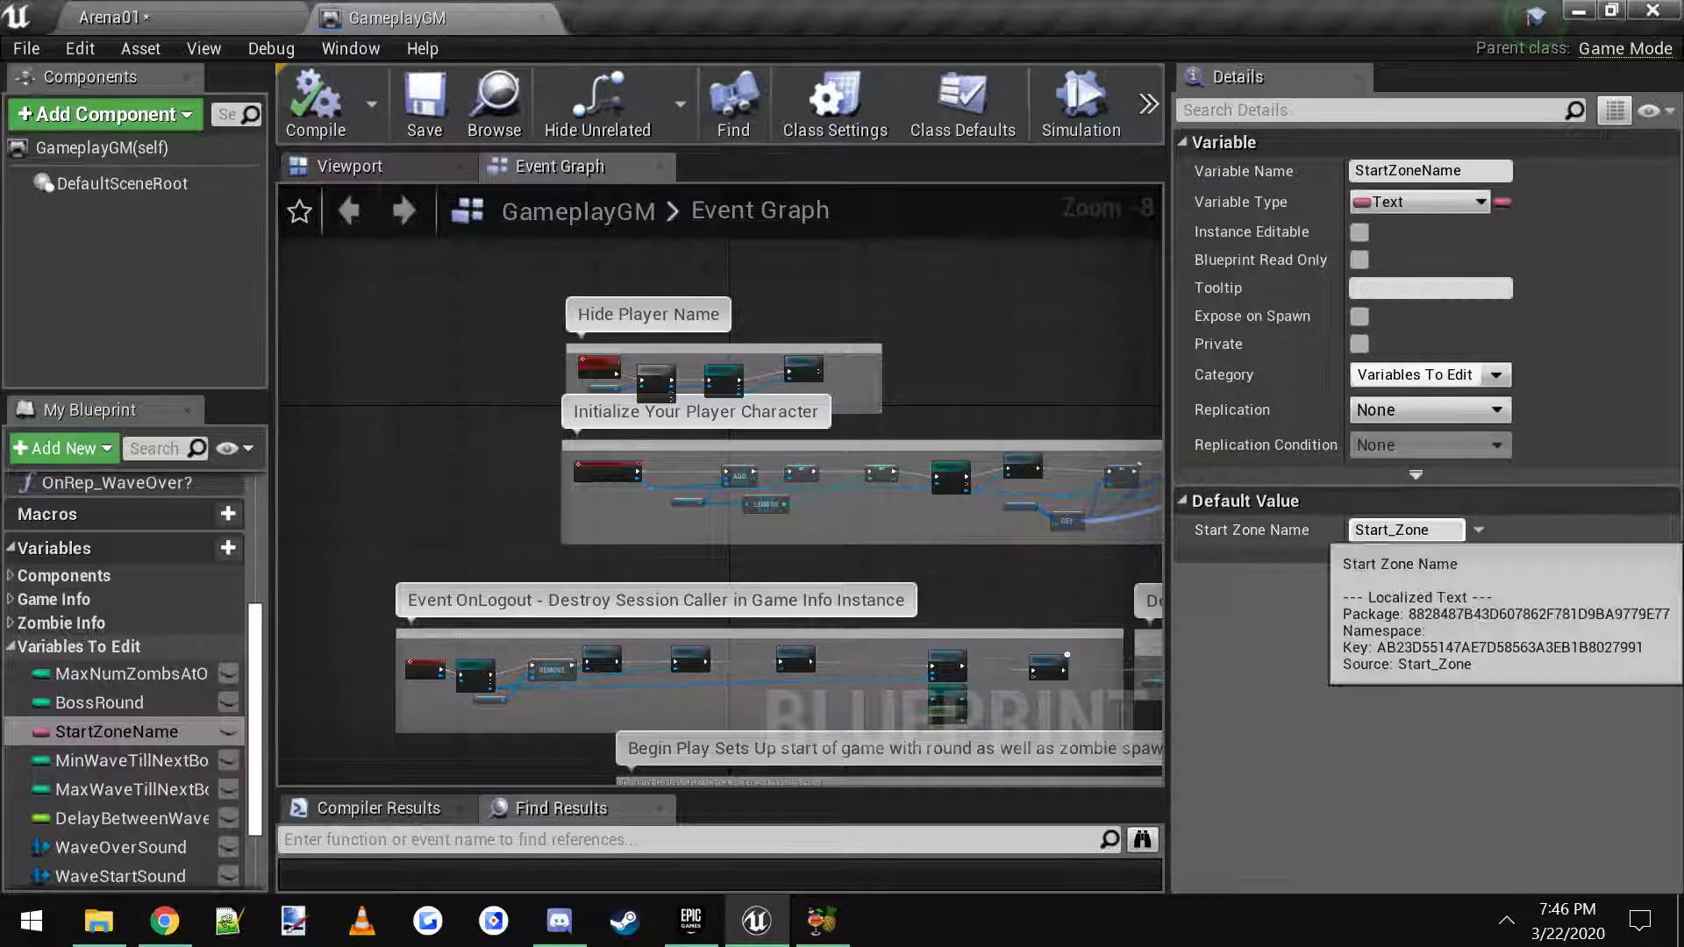
click(114, 13)
key(w)
right_drag(680, 459, 707, 481)
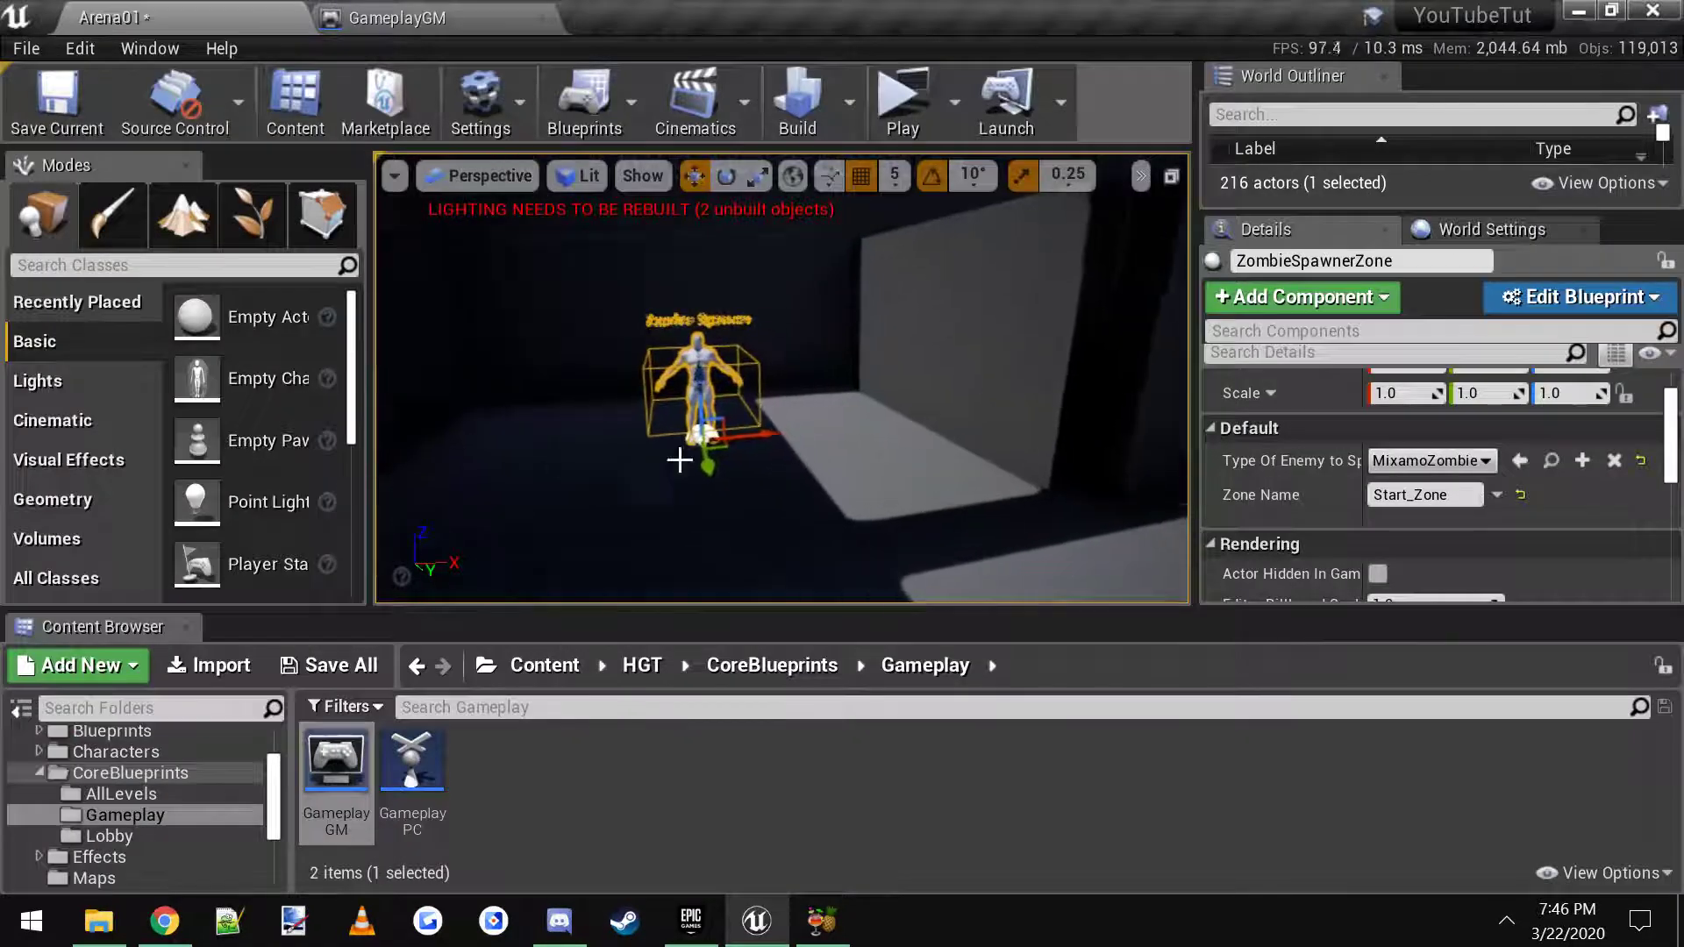
Select the zombie spawner behind the Zone 1 door and check its Zone Name.
right_drag(803, 398, 877, 460)
key(Escape)
key(w)
click(801, 443)
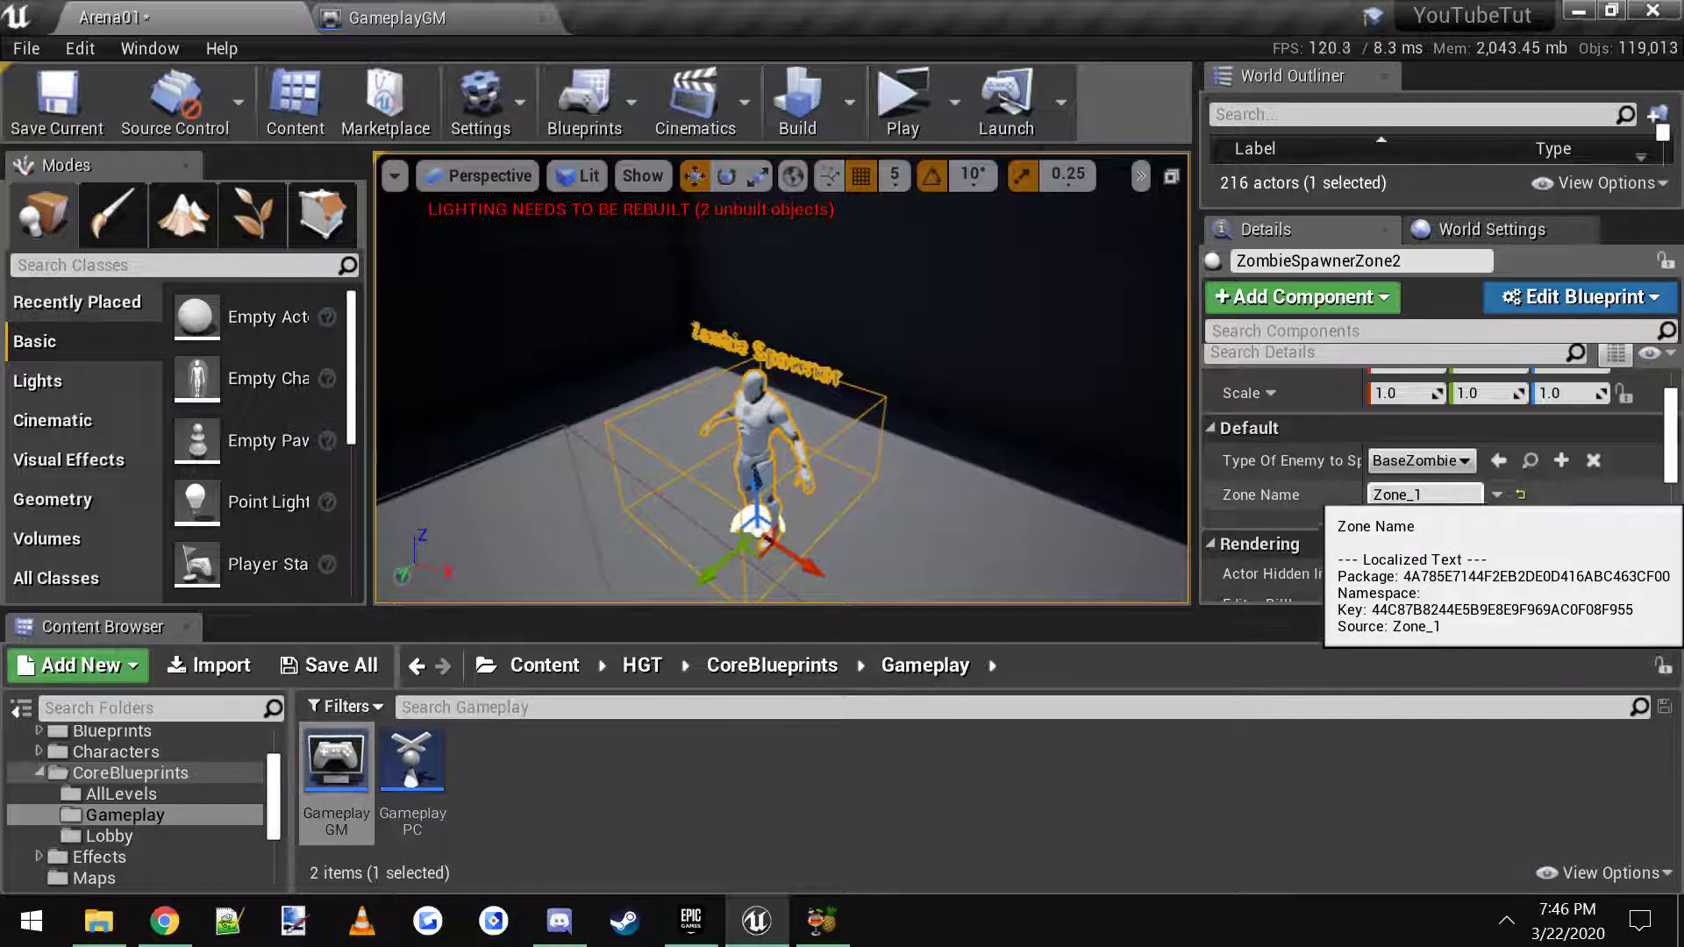
Select the door in front of the Zone 1 spawner and check which zone it activates when opened.
right_drag(899, 429, 1078, 461)
right_drag(898, 428, 1116, 410)
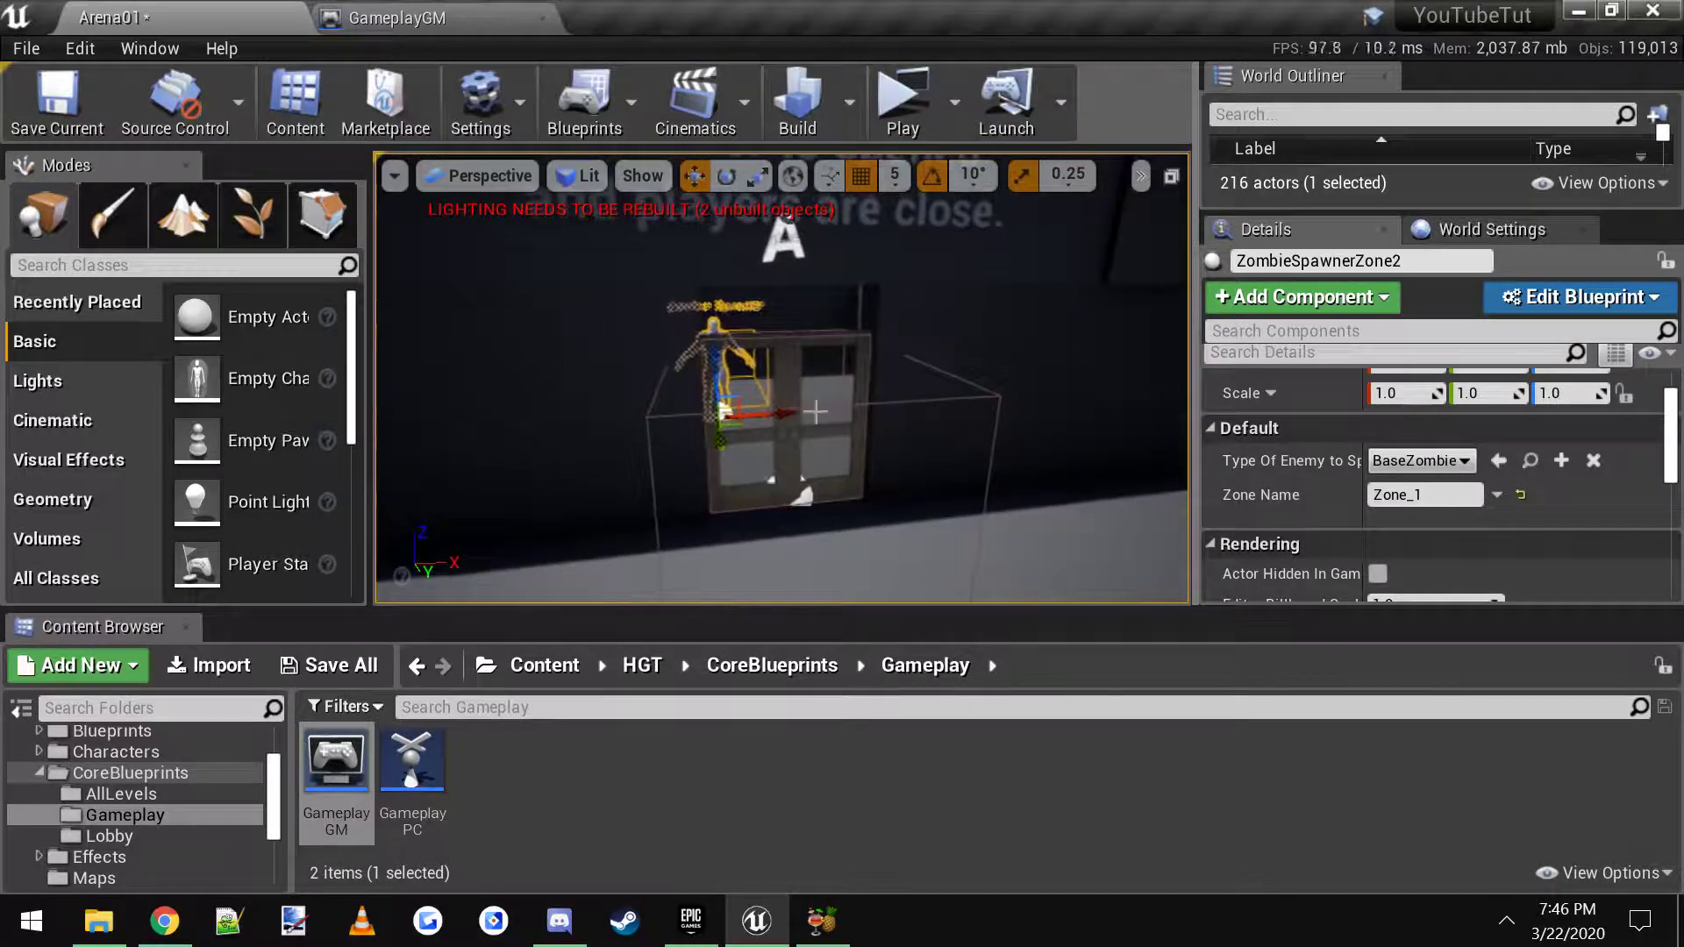
key(Escape)
click(786, 384)
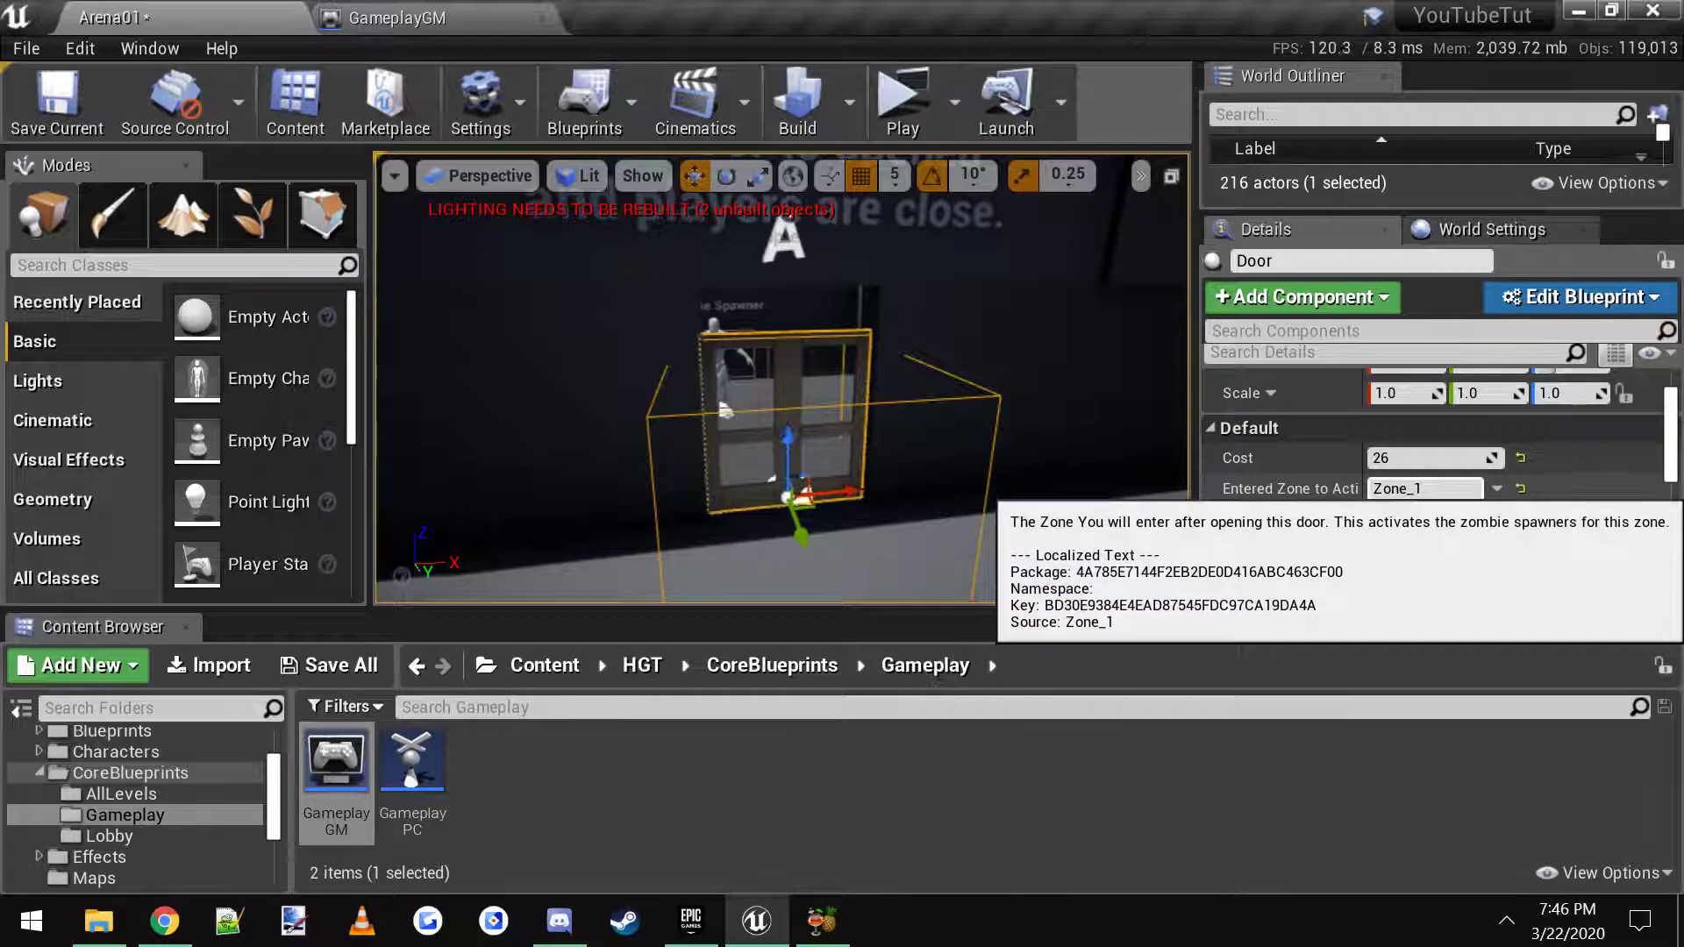
Select the door leading to the Test Arena and check which zone it activates when entered.
right_drag(932, 430, 860, 448)
click(800, 411)
key(Escape)
mouse_move(707, 398)
right_down()
mouse_move(748, 429)
mouse_move(724, 425)
right_up()
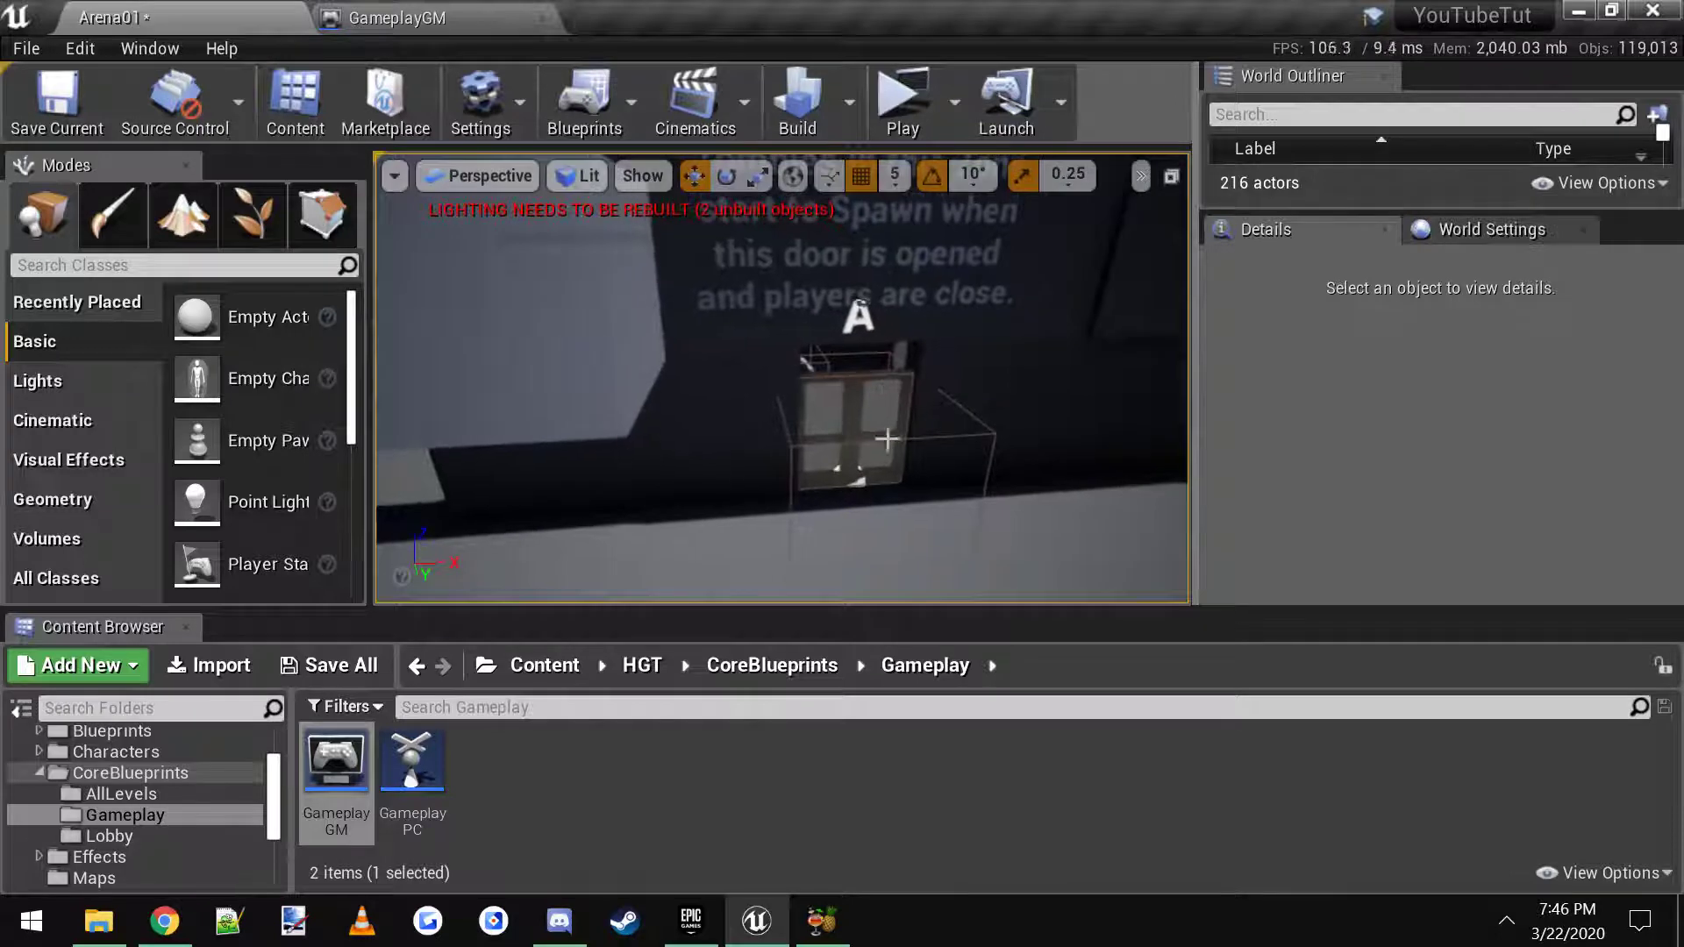
right_drag(887, 444, 1162, 437)
right_drag(763, 441, 816, 409)
click(826, 445)
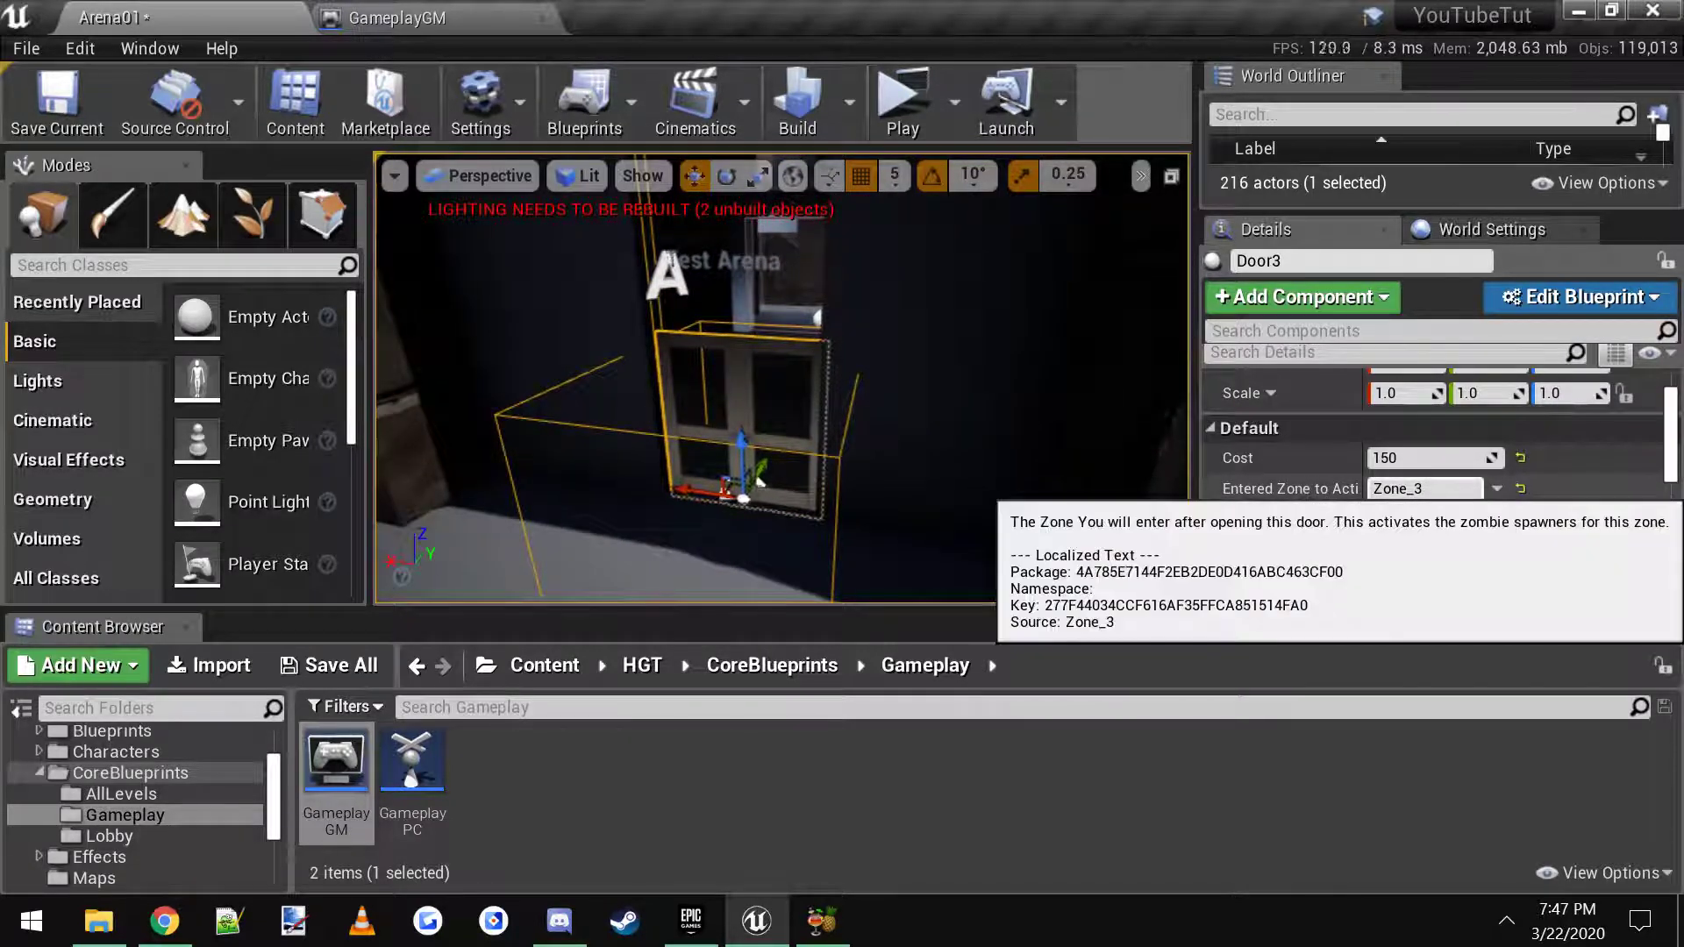
click(1422, 488)
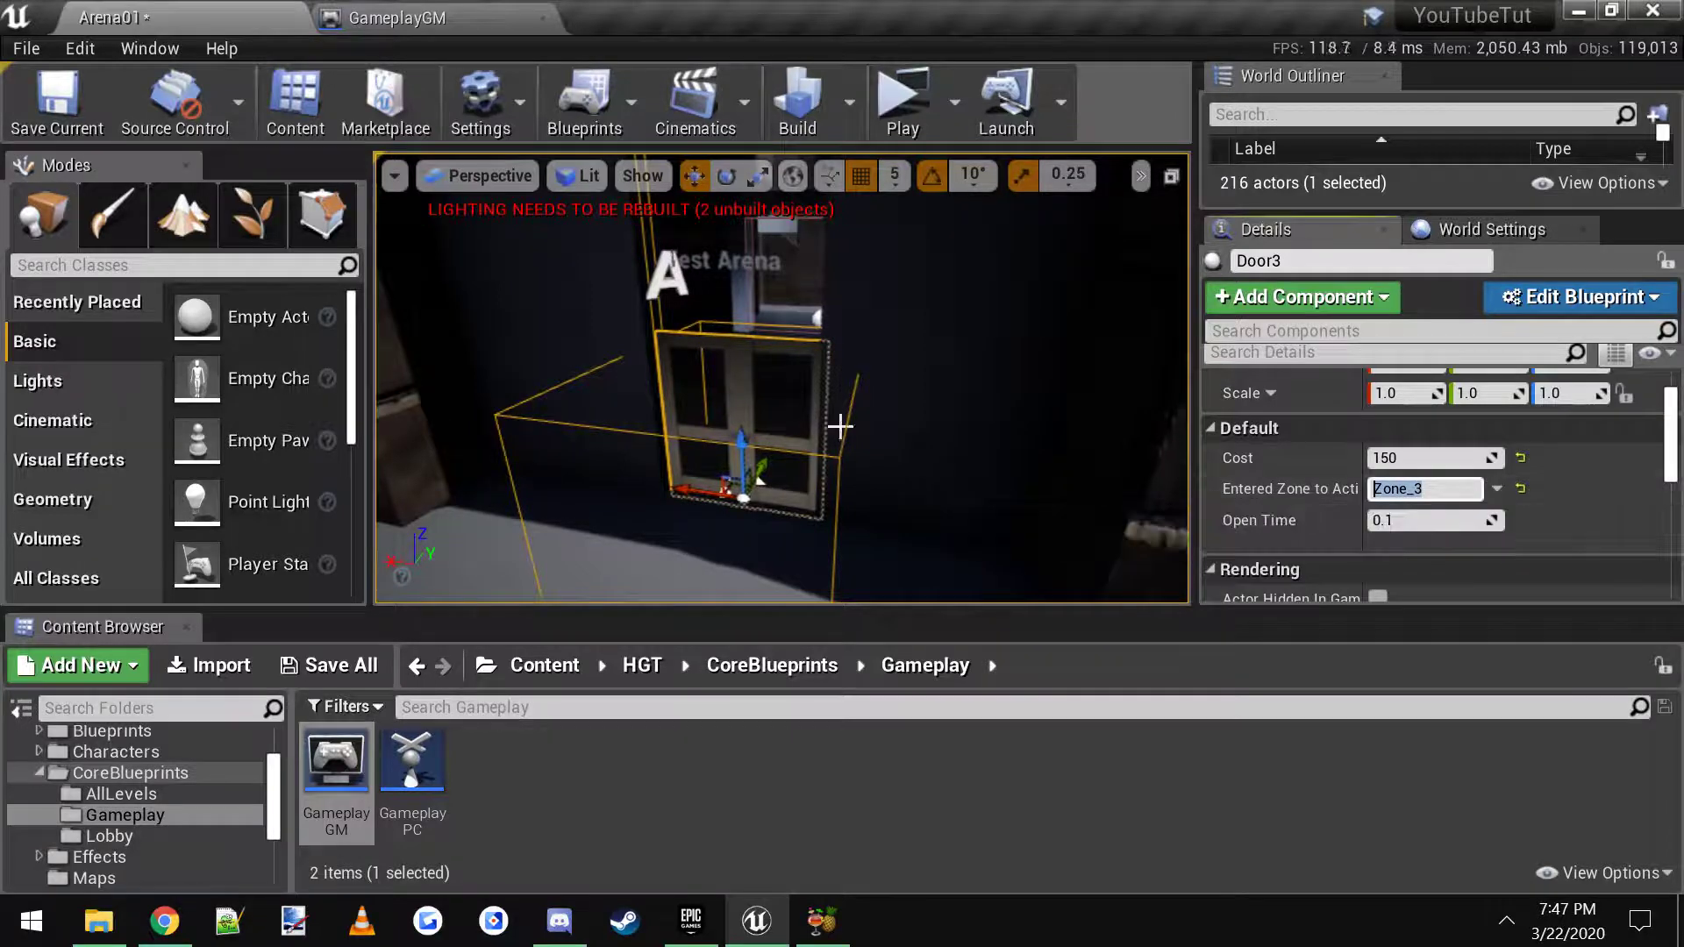
Select the first zombie spawner beyond the Test Arena door and check its Zone Name.
right_drag(940, 444, 610, 391)
key(Escape)
key(w)
right_drag(882, 441, 899, 440)
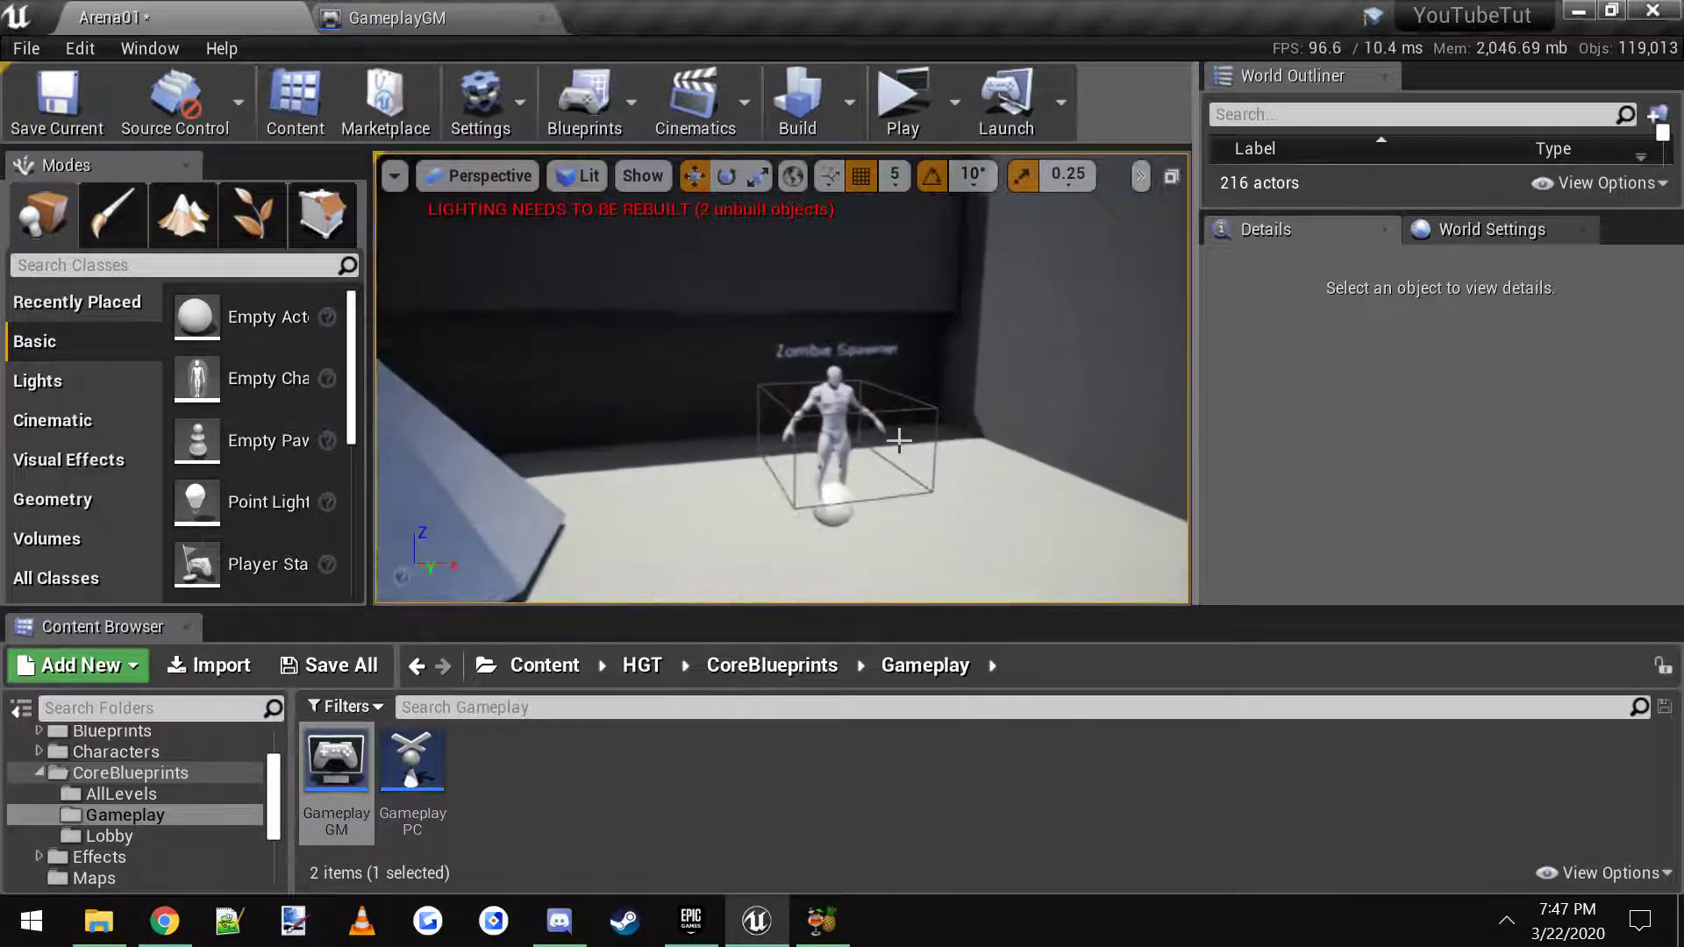
click(830, 400)
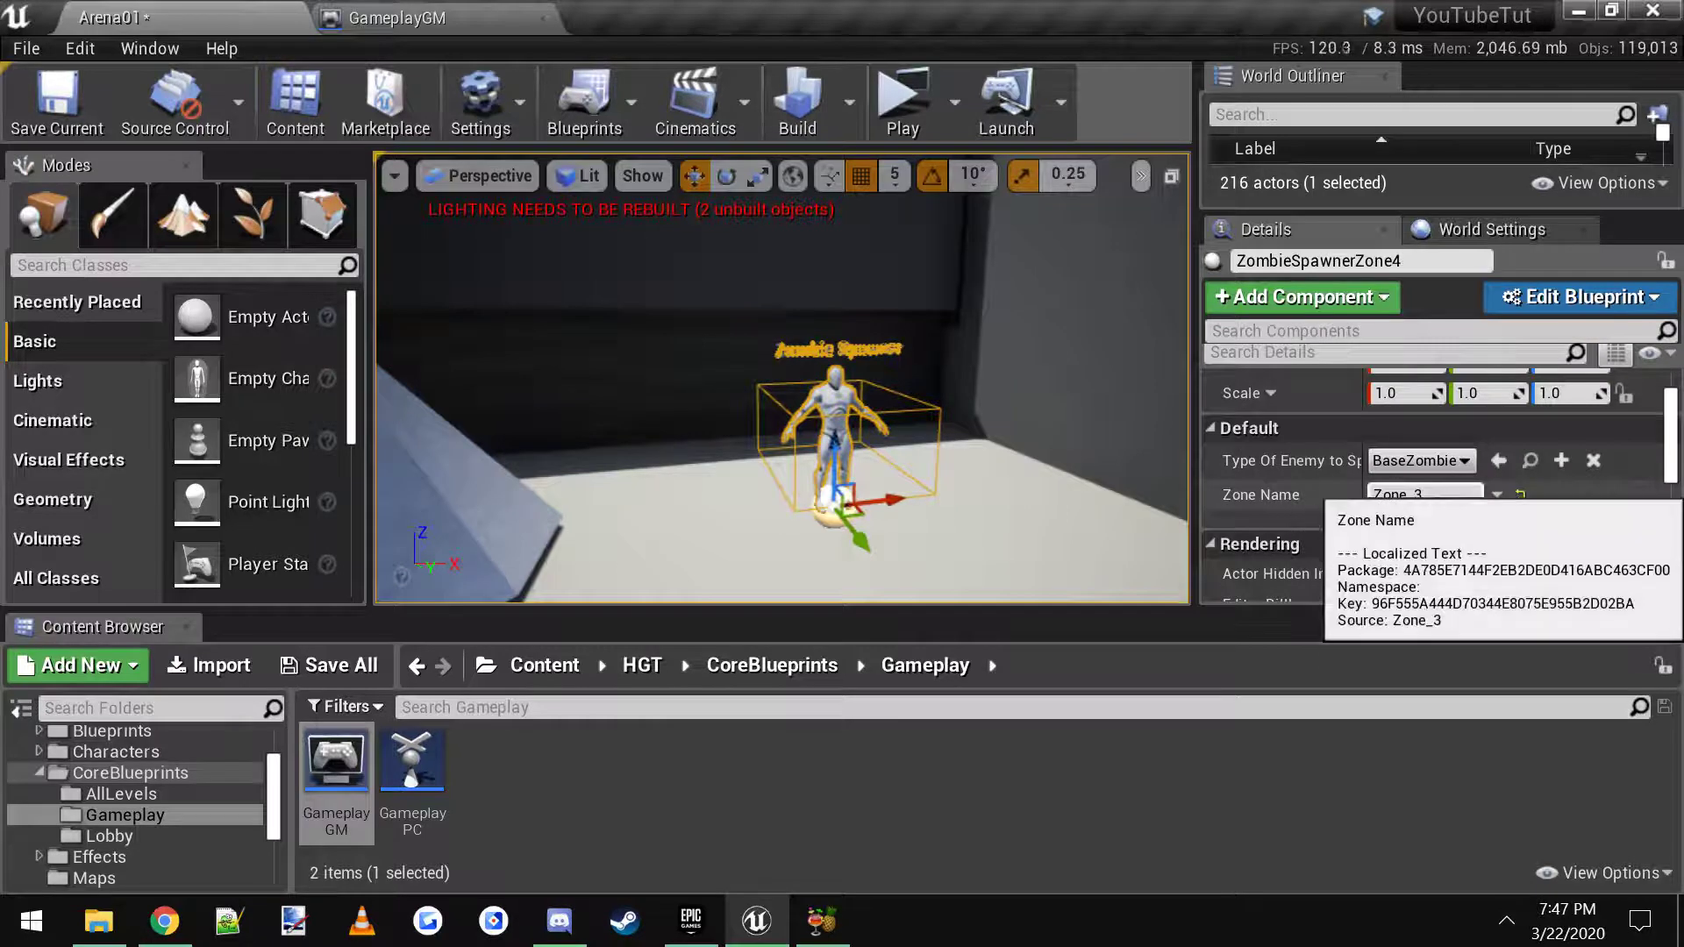
Select another zombie spawner on the arena floor, then clear the selection.
right_drag(832, 453, 1035, 480)
key(Escape)
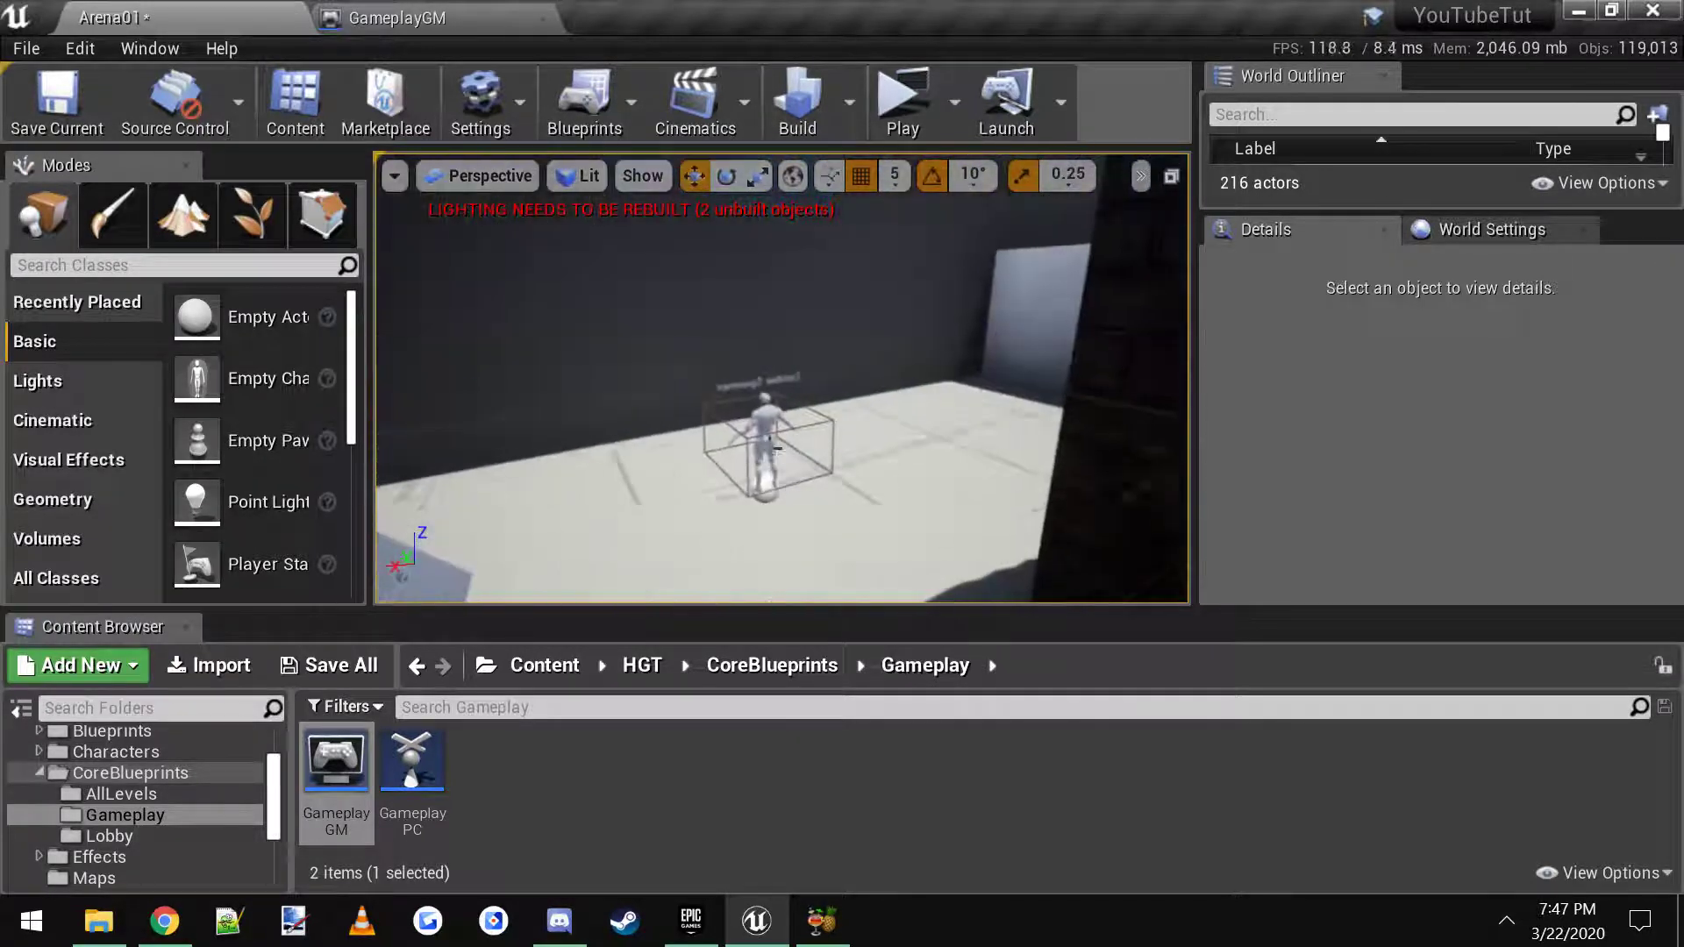
right_drag(839, 416, 921, 413)
click(737, 412)
key(Escape)
Select the zombie spawner in the arena's walled corridor, check its Zone Name, and deselect it.
right_drag(1020, 338, 1070, 339)
right_drag(415, 442, 659, 435)
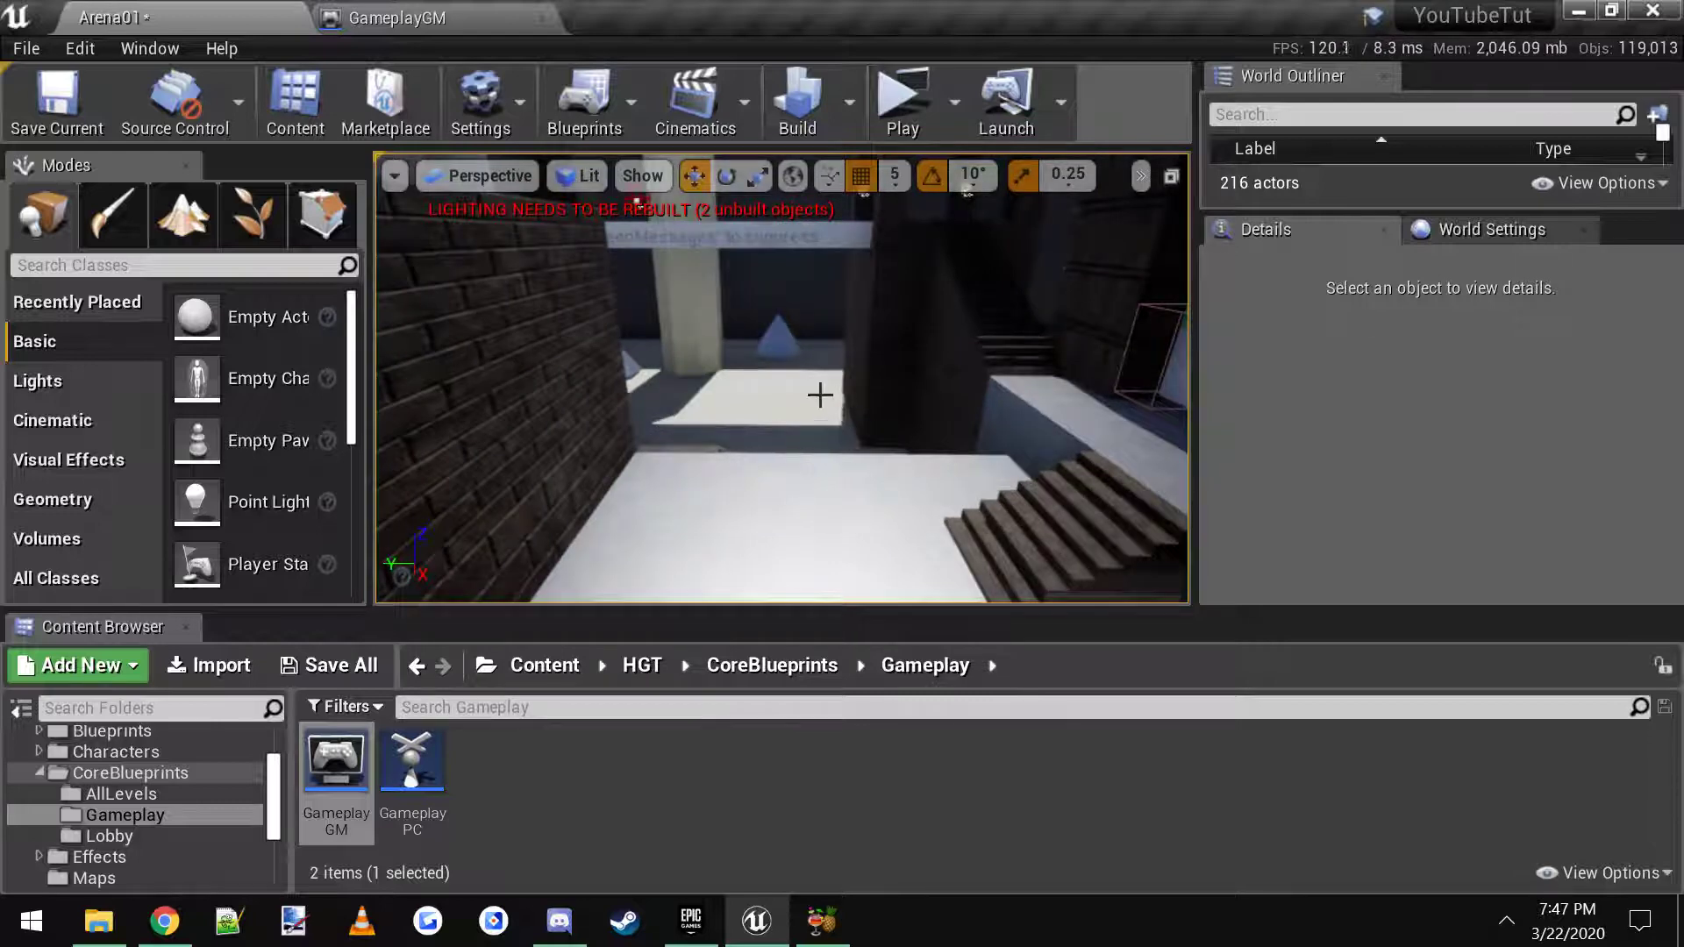
mouse_move(883, 407)
right_down()
mouse_move(868, 421)
mouse_move(894, 403)
right_up()
right_drag(460, 455, 491, 438)
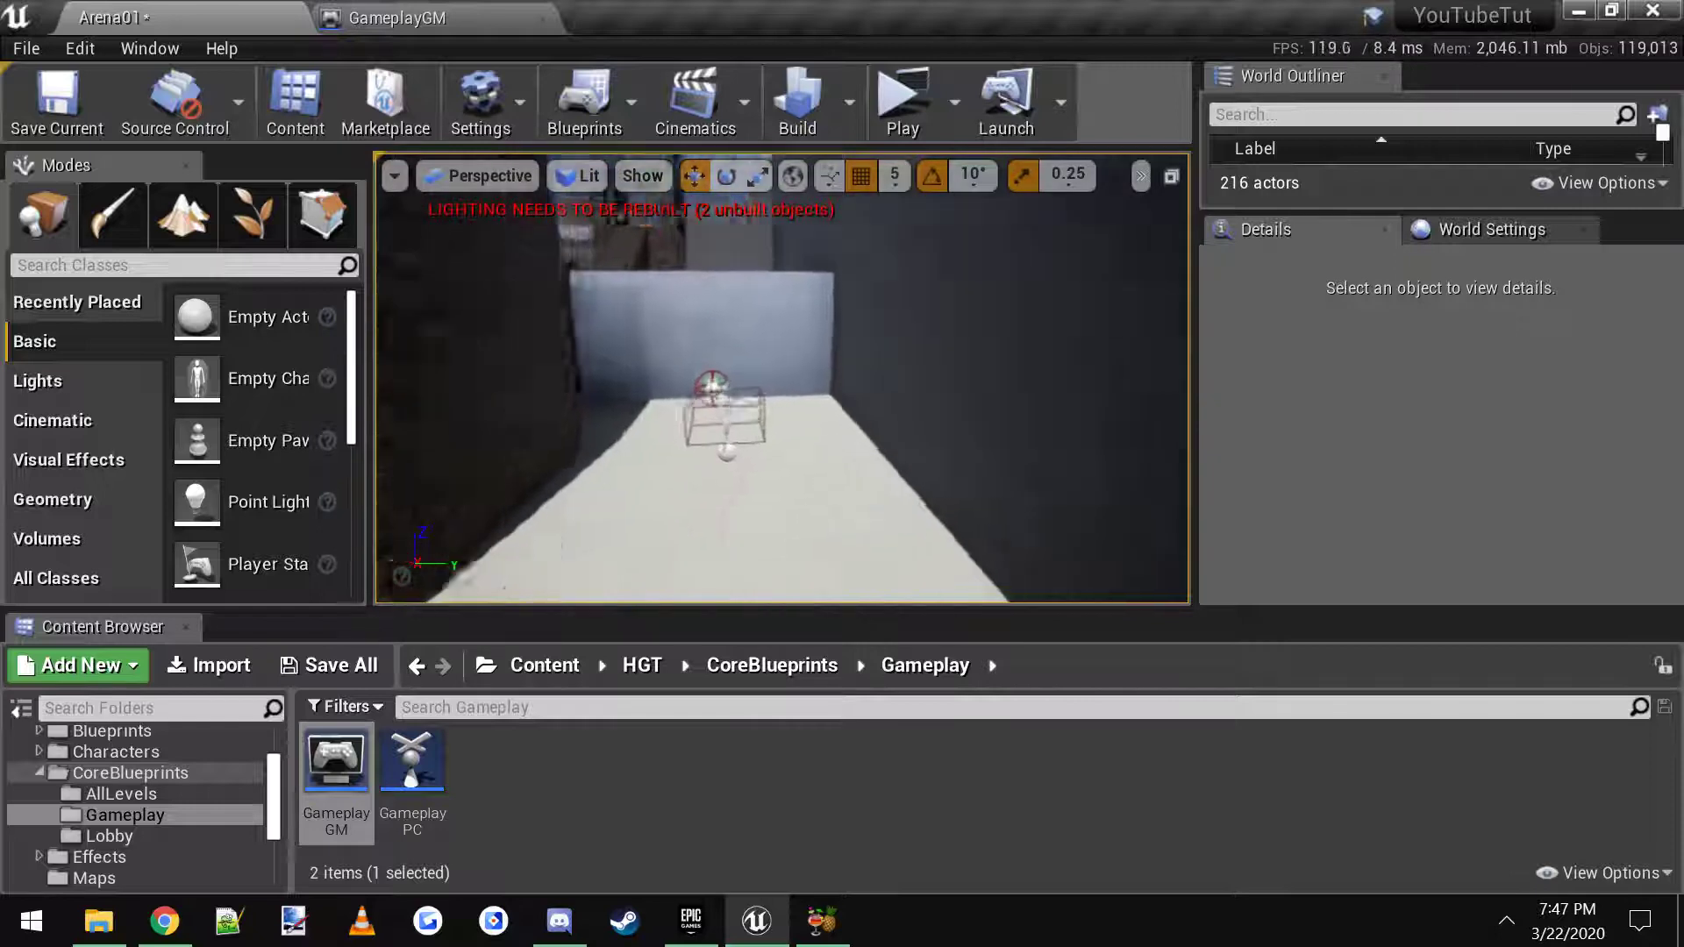
click(744, 382)
right_drag(743, 382, 684, 391)
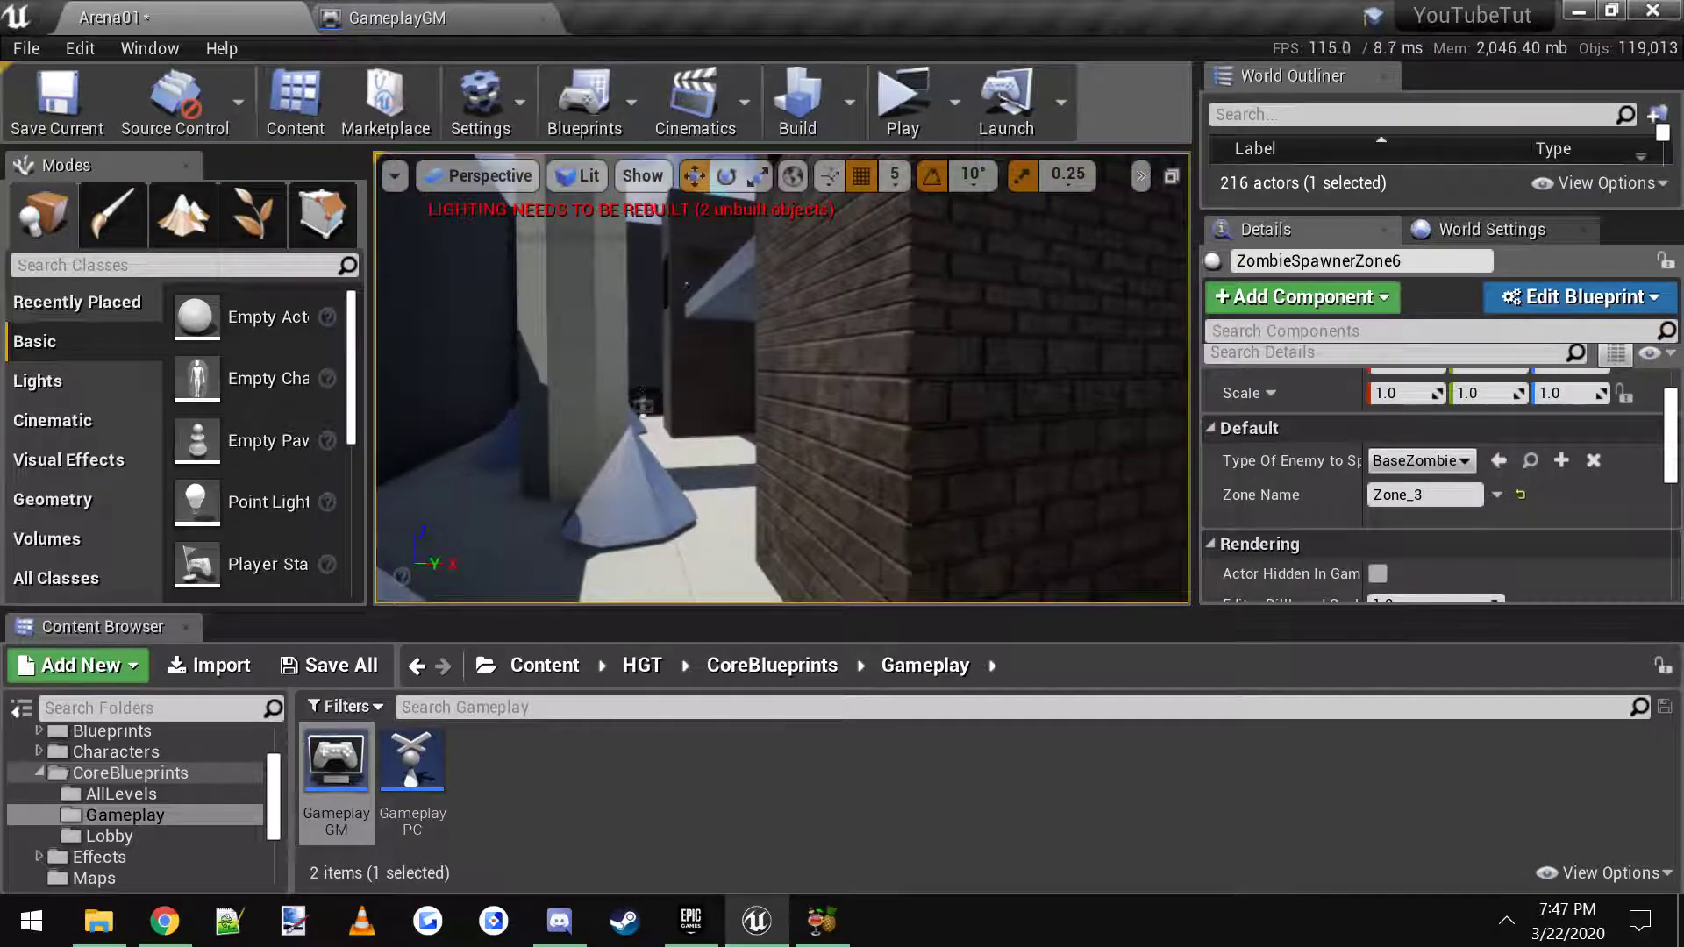
key(Escape)
Select the zombie spawner on the floor beside the raised platform and check its Zone Name.
right_drag(793, 387, 763, 347)
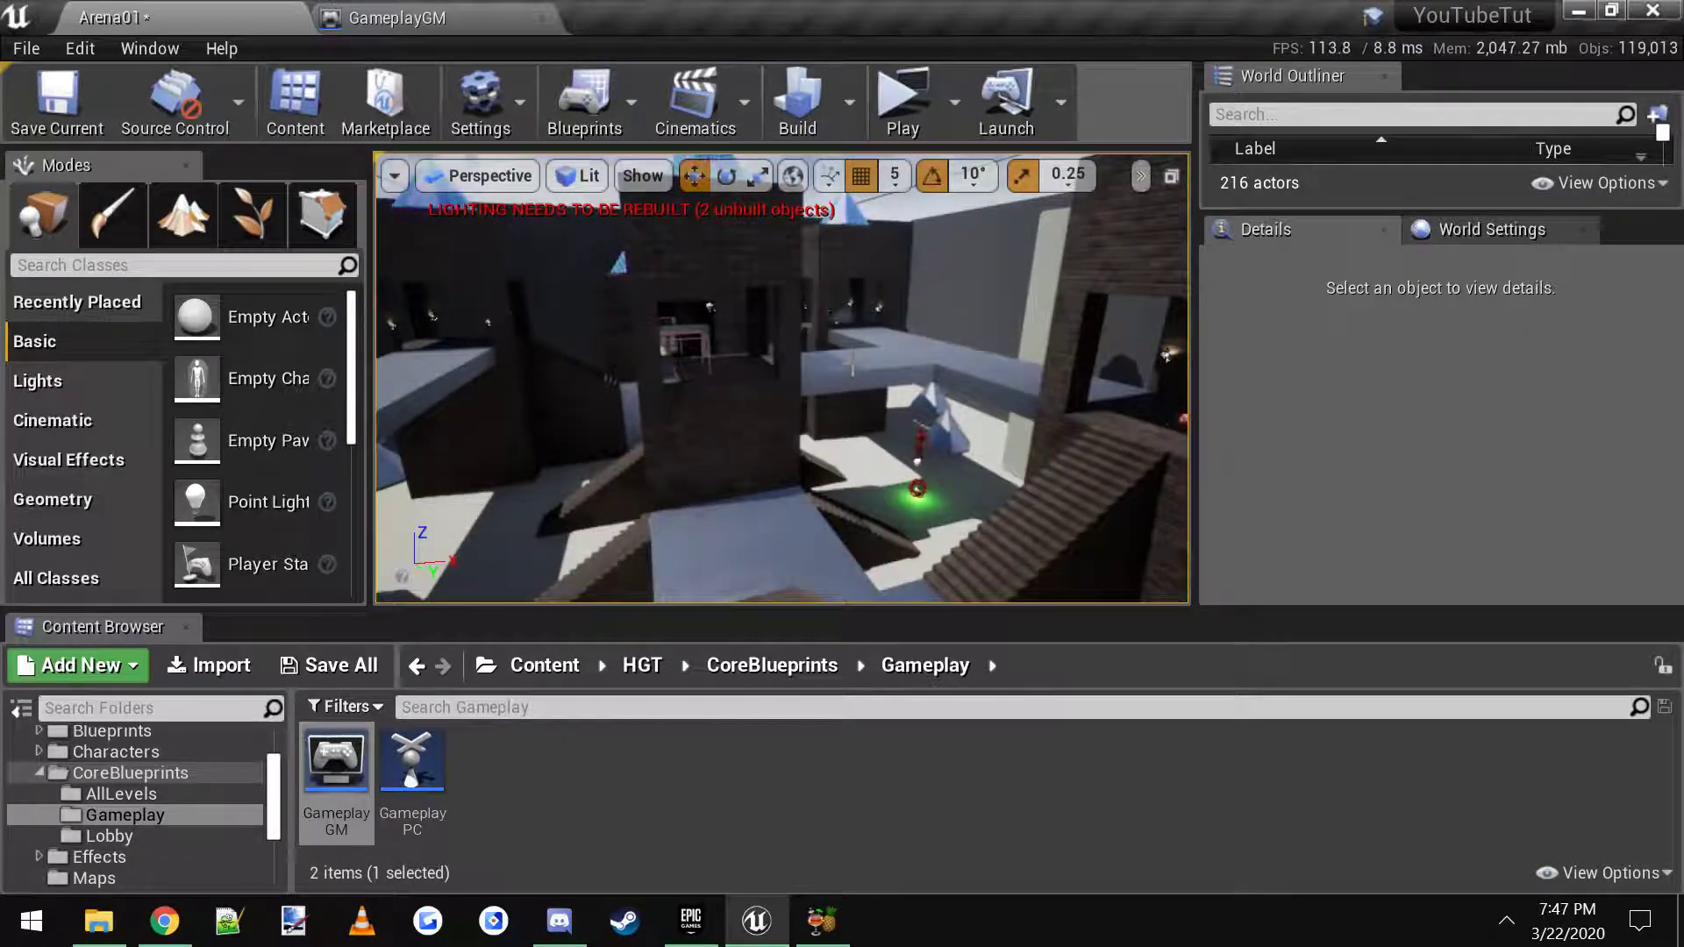
right_drag(852, 363, 916, 474)
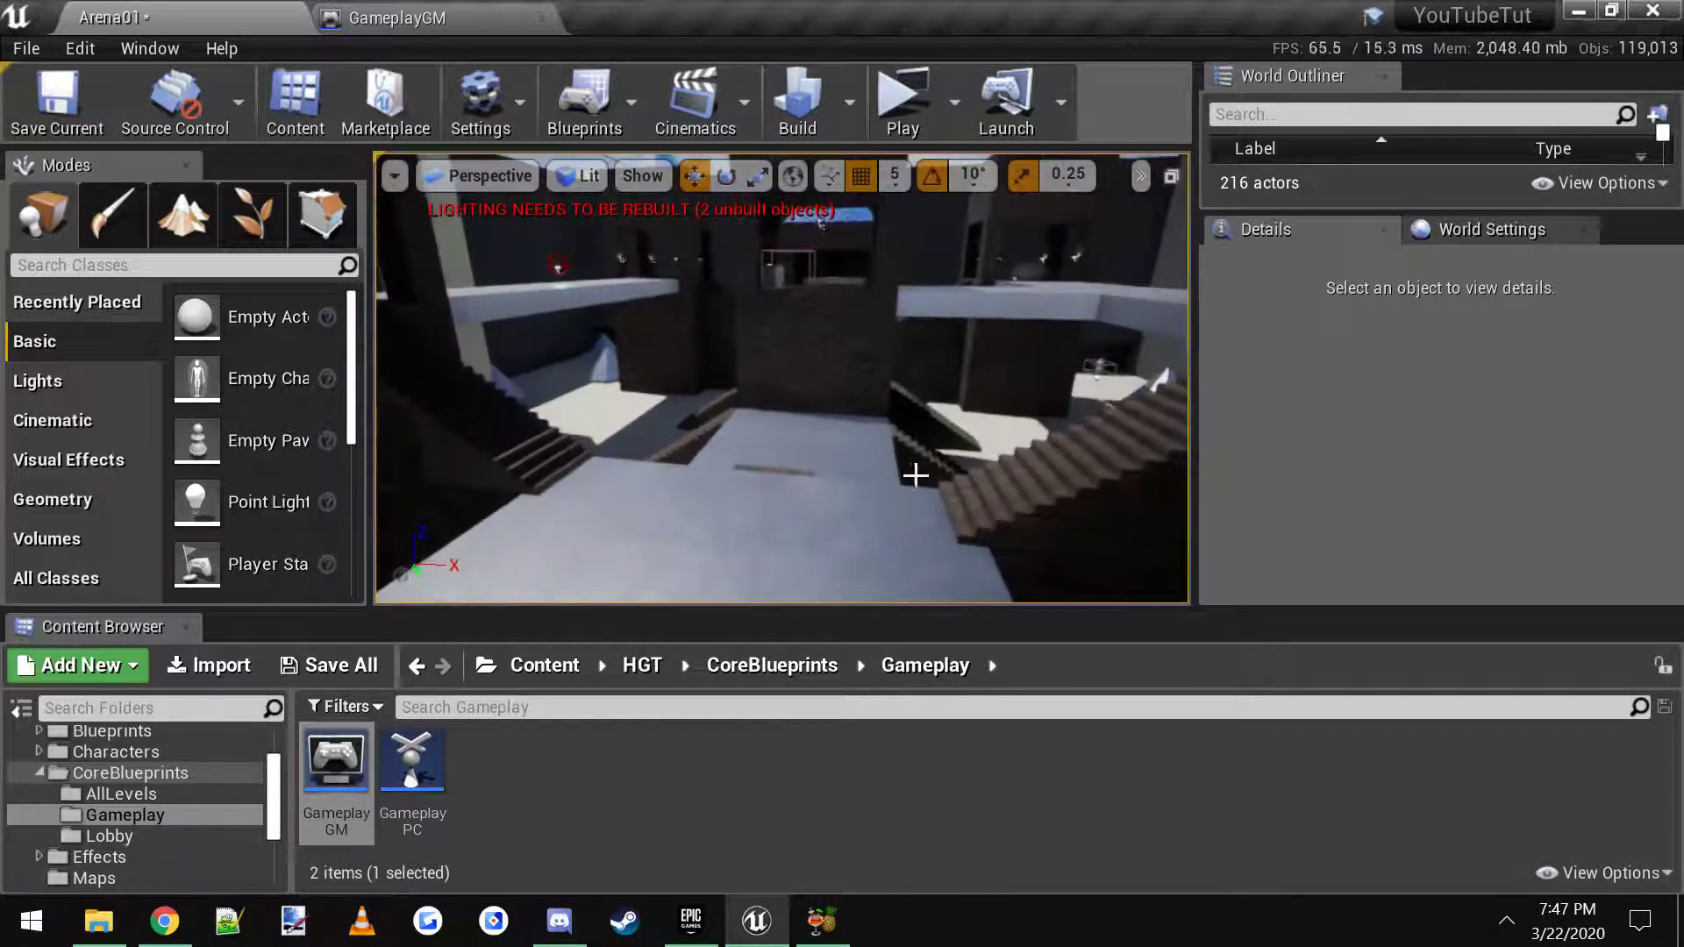
right_drag(863, 415, 807, 404)
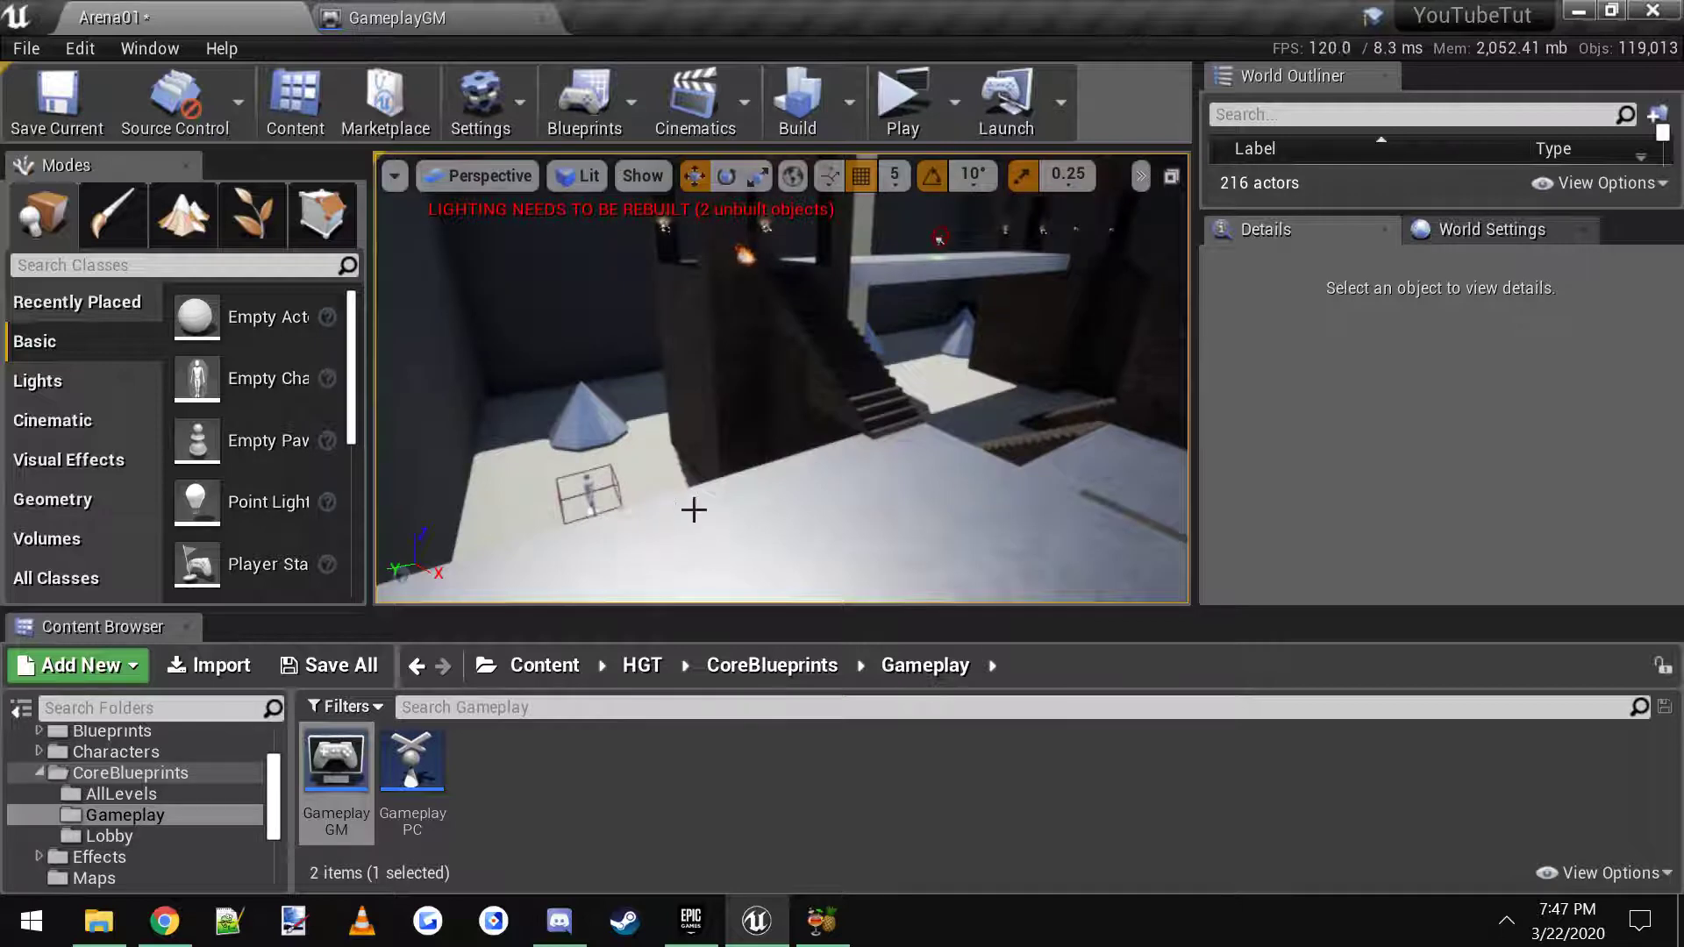
right_drag(693, 509, 459, 499)
click(491, 513)
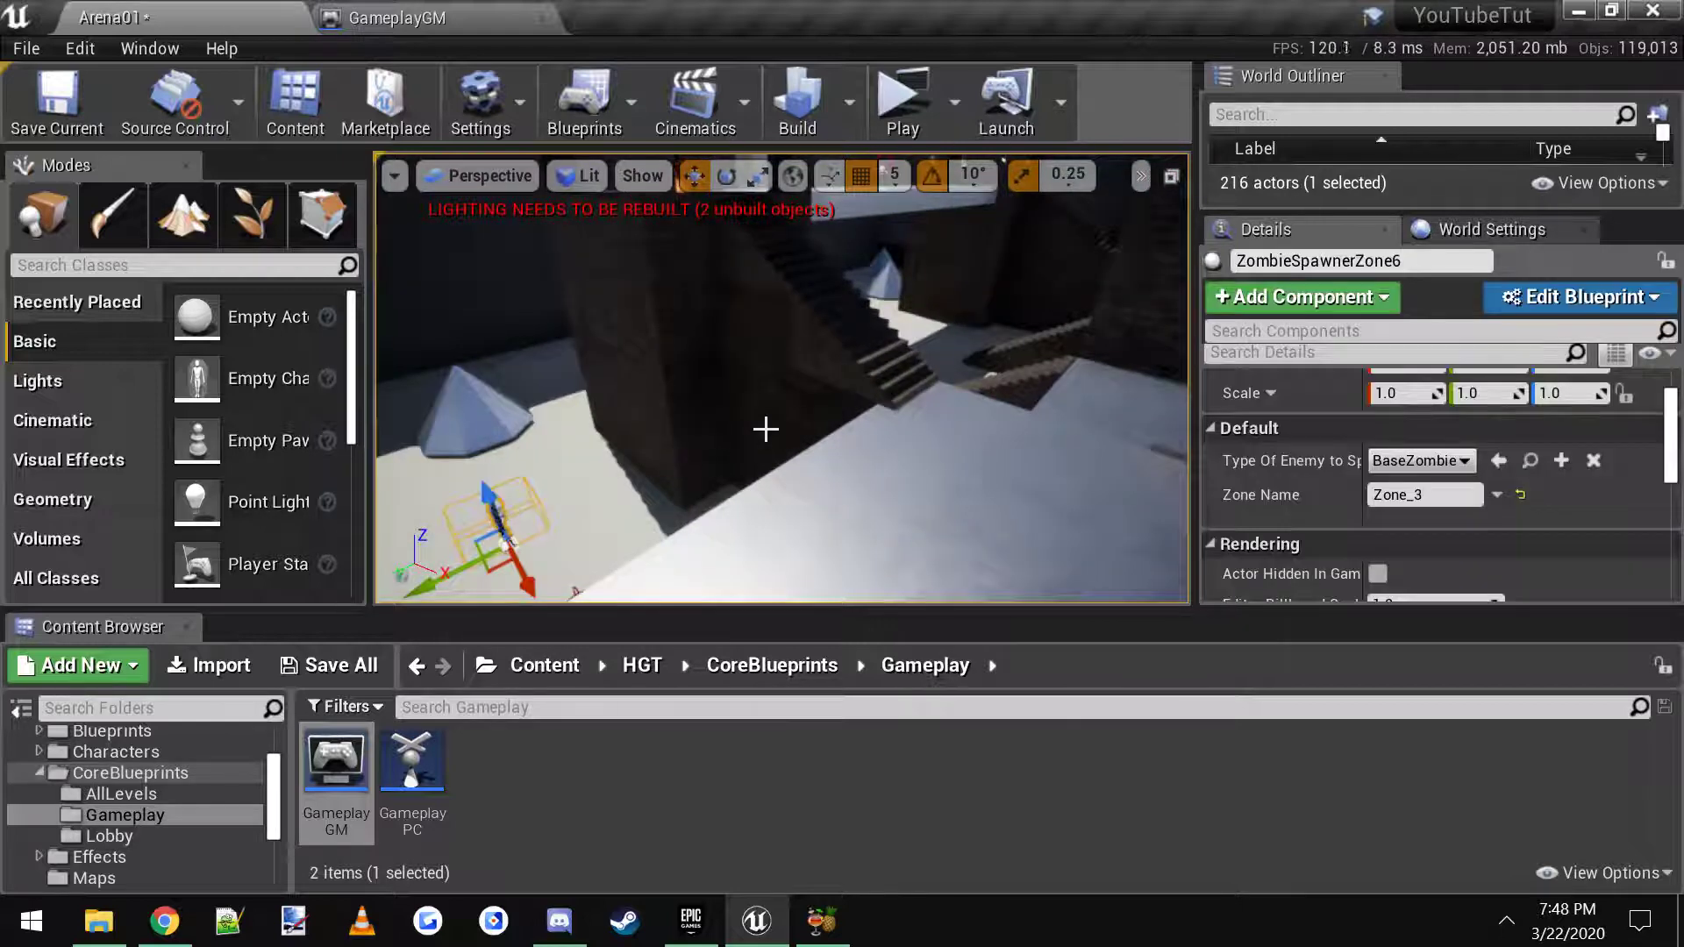
right_drag(766, 429, 833, 384)
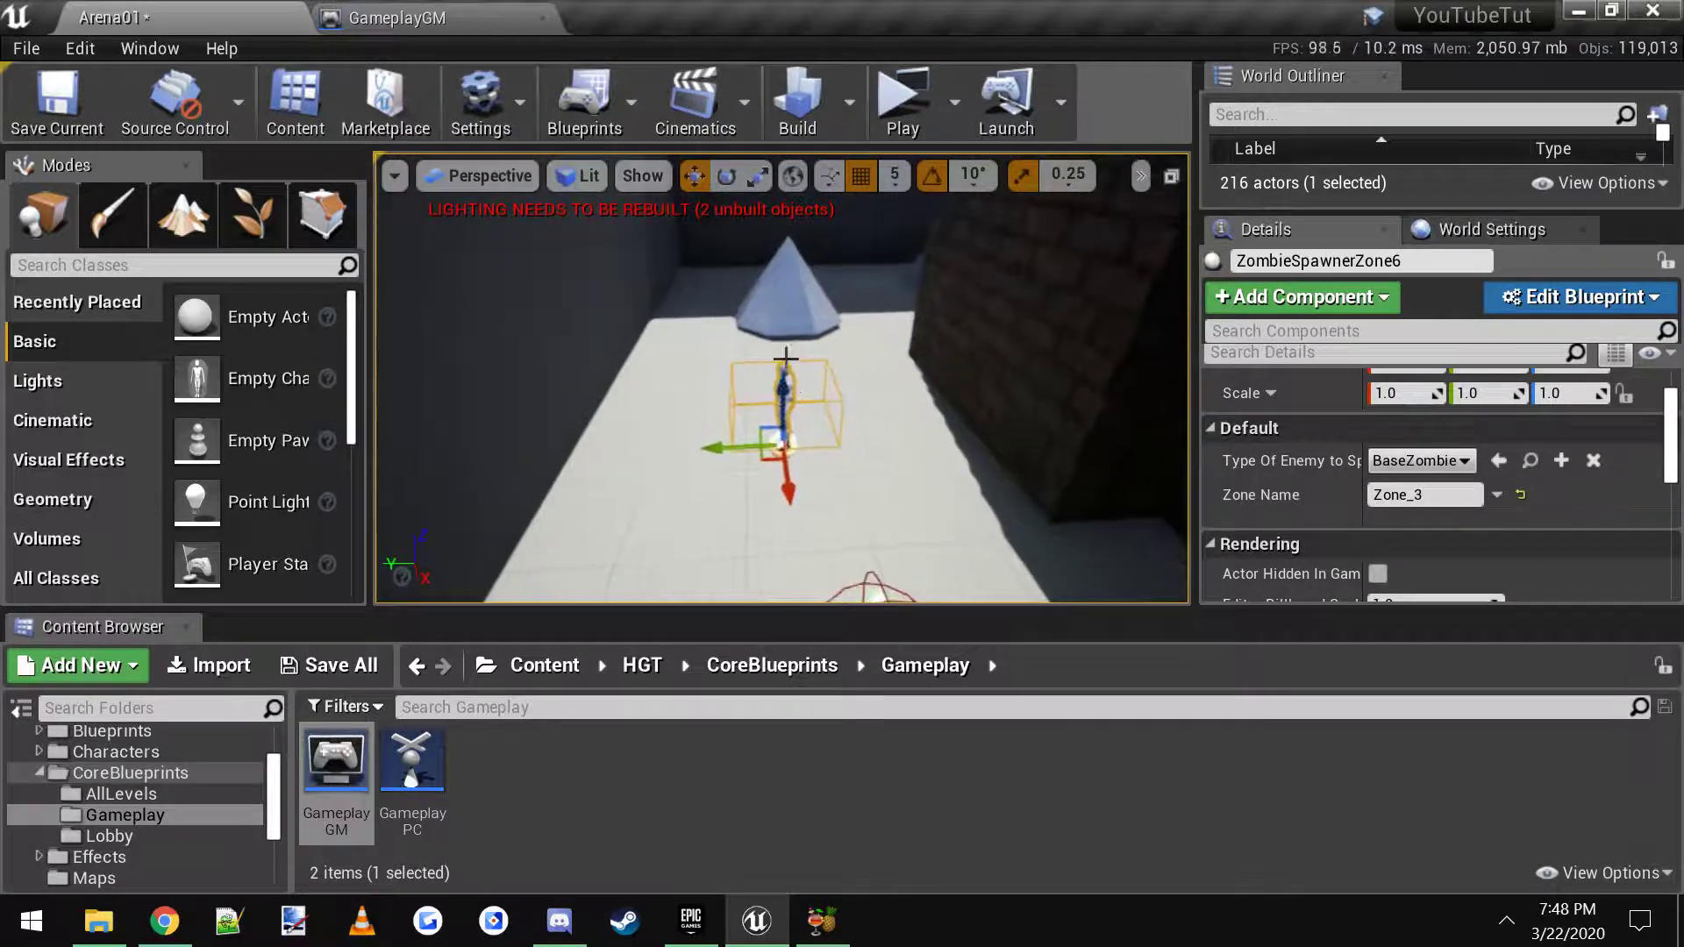
click(1438, 496)
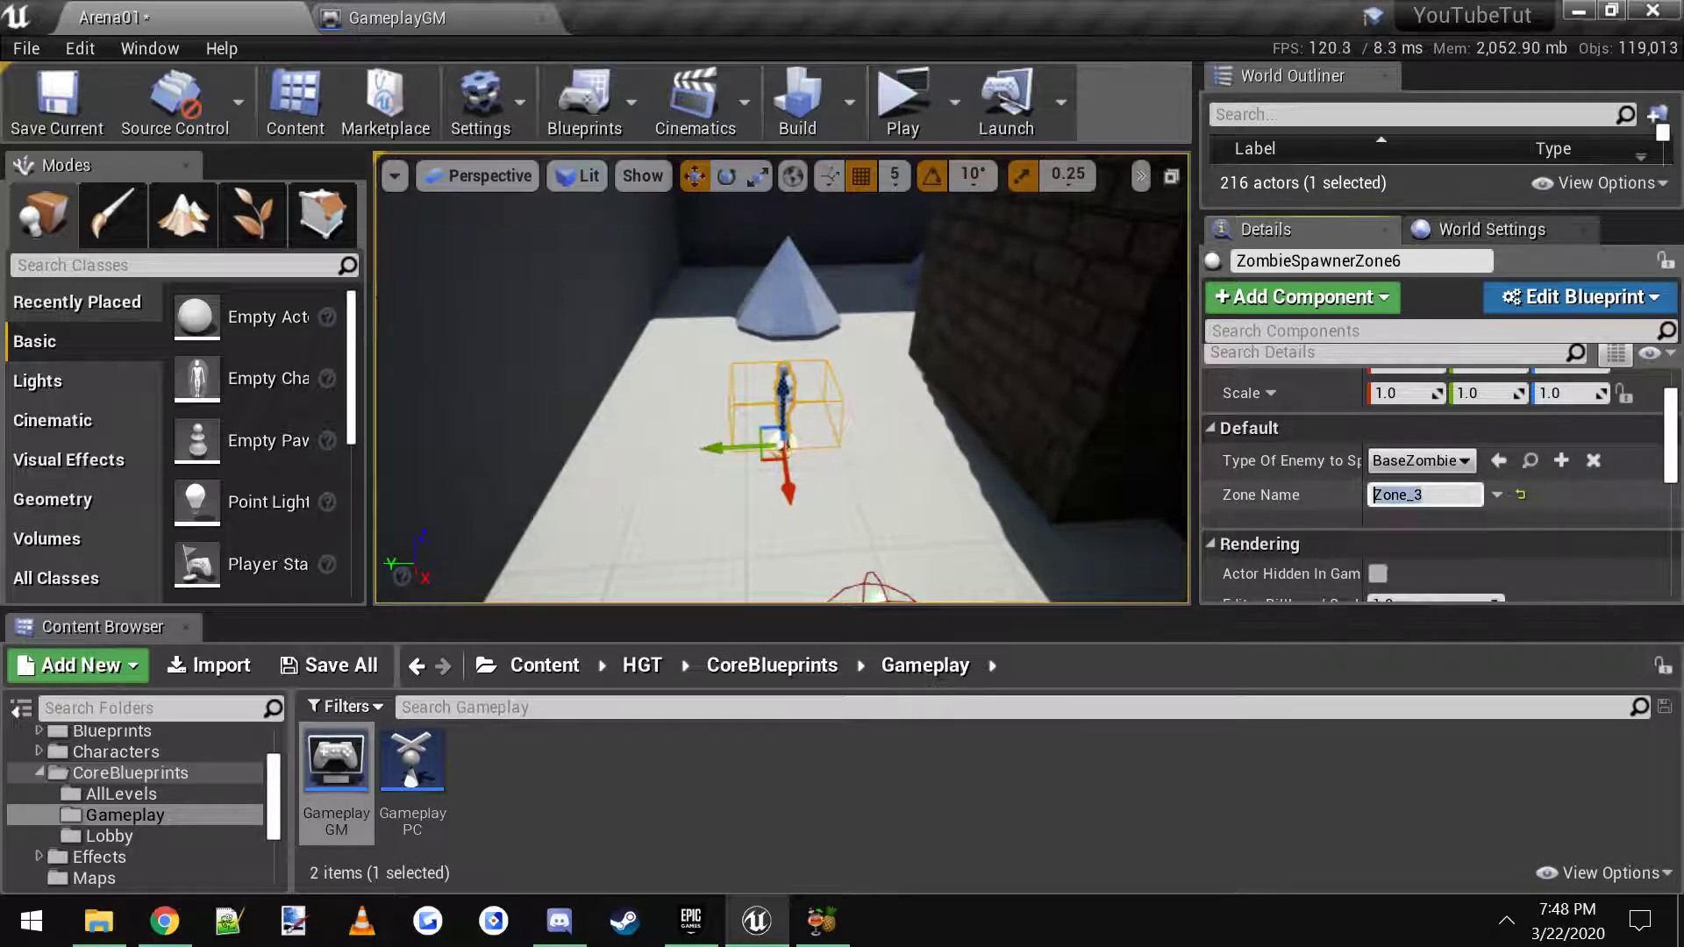
Examine the arena's layout around the central platform, stairs and towers, and clear the spawner selection.
right_drag(938, 457, 1017, 417)
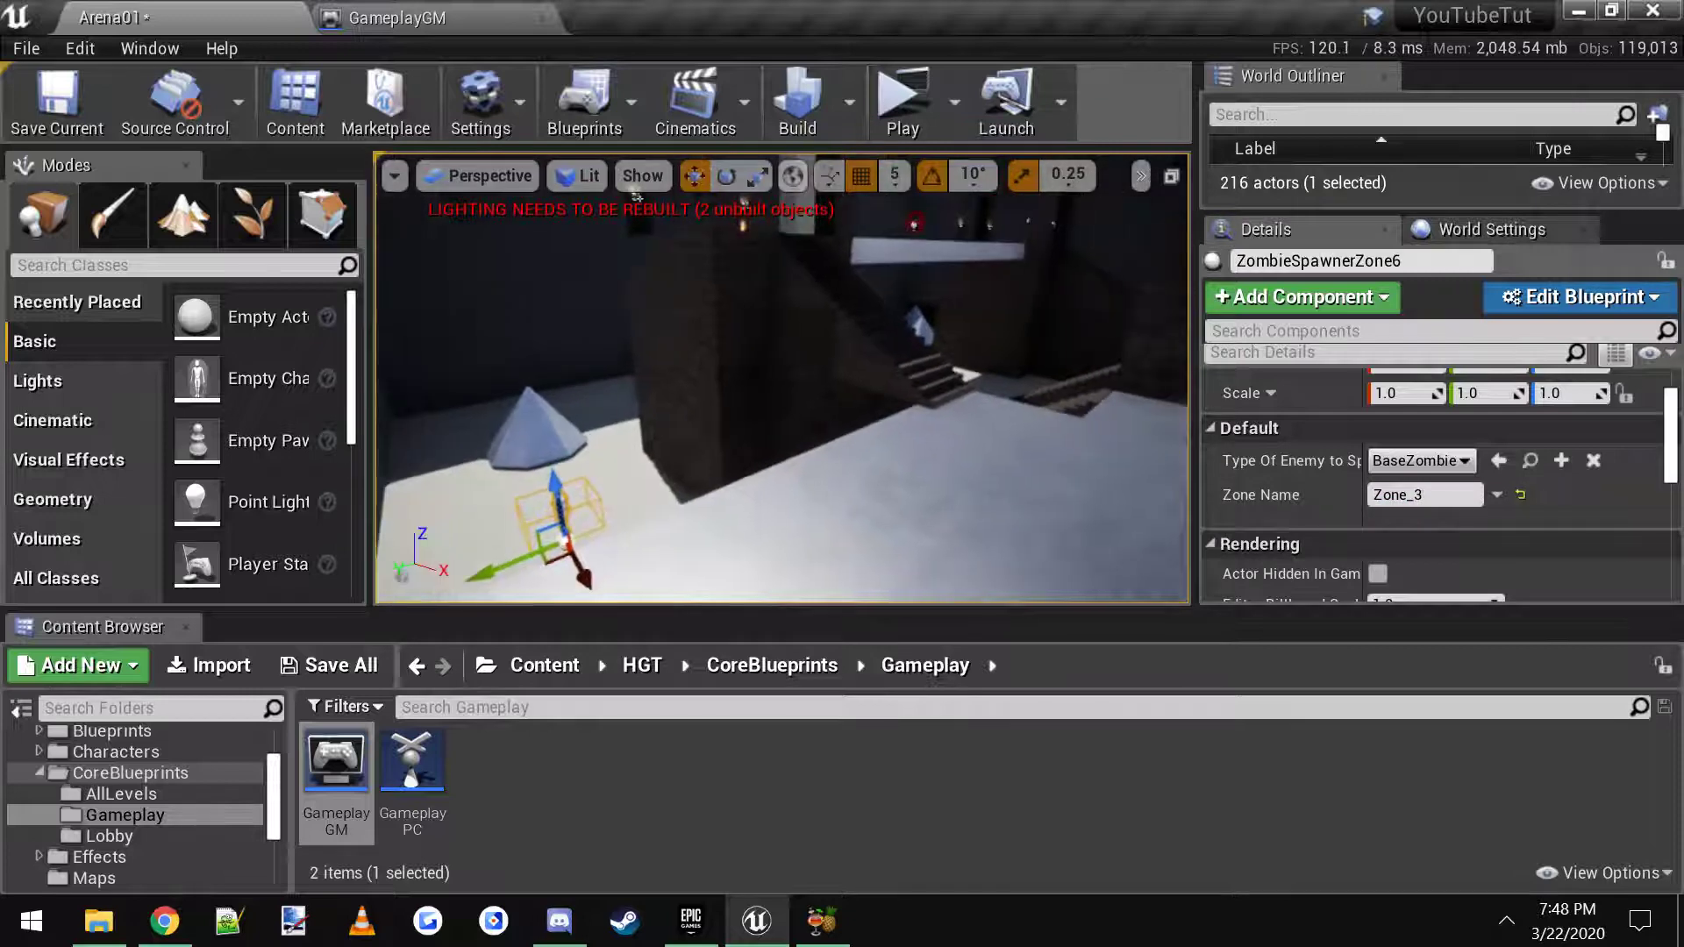
mouse_move(798, 445)
right_down()
mouse_move(855, 428)
mouse_move(823, 435)
right_up()
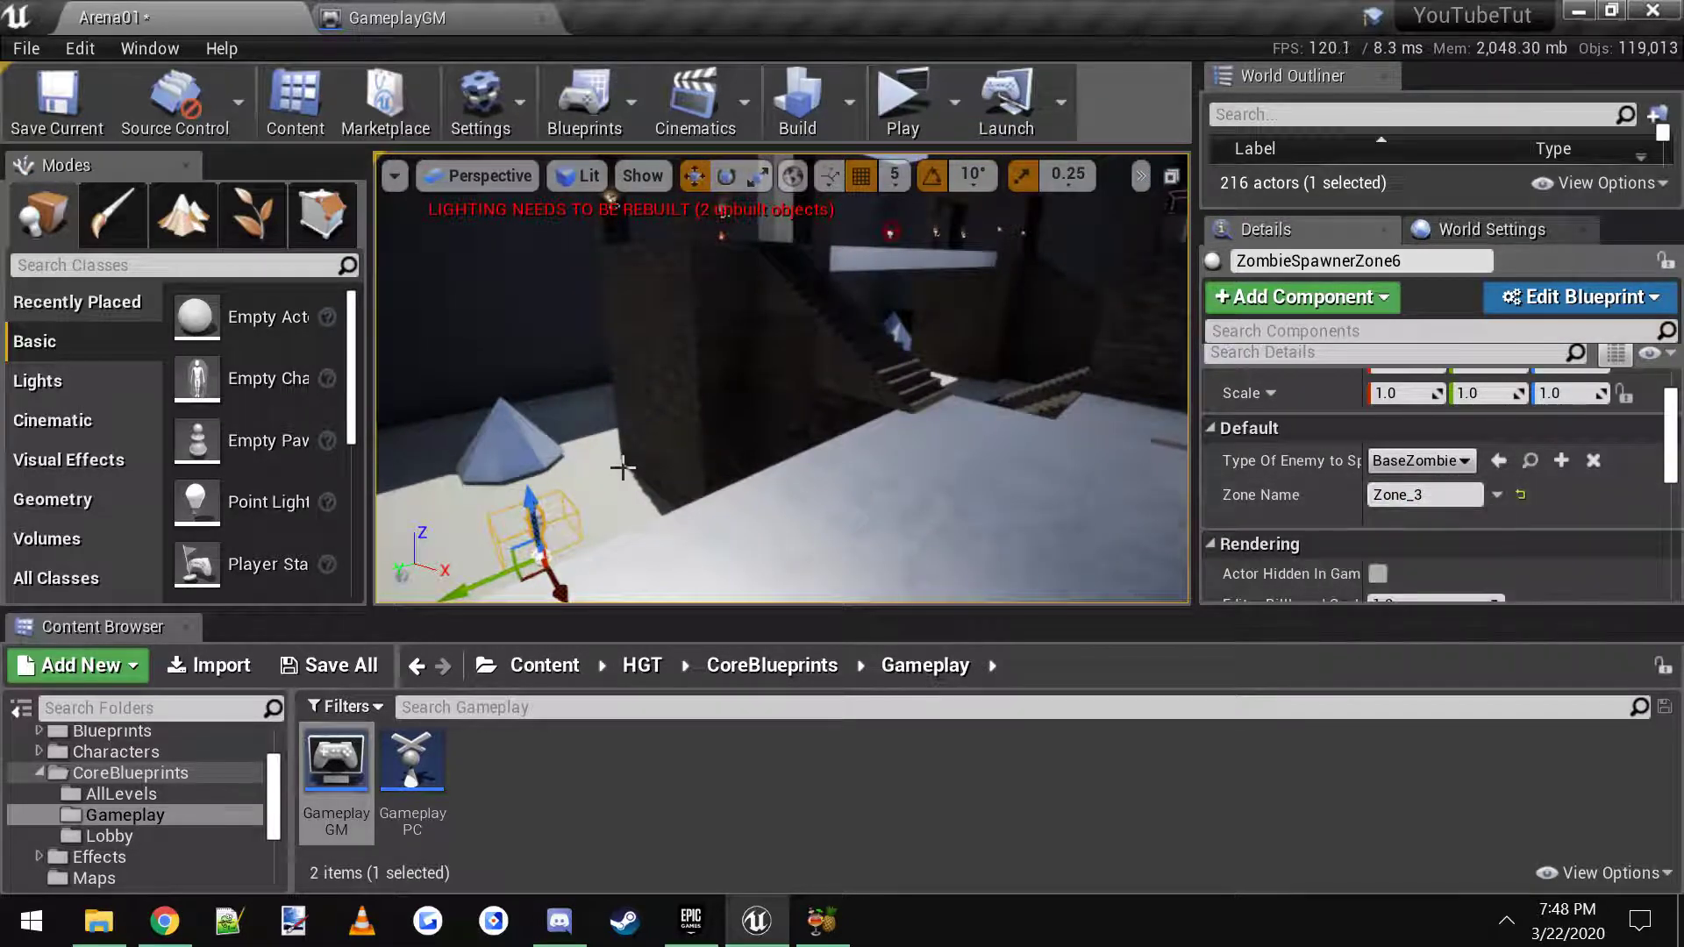
right_drag(624, 469, 412, 540)
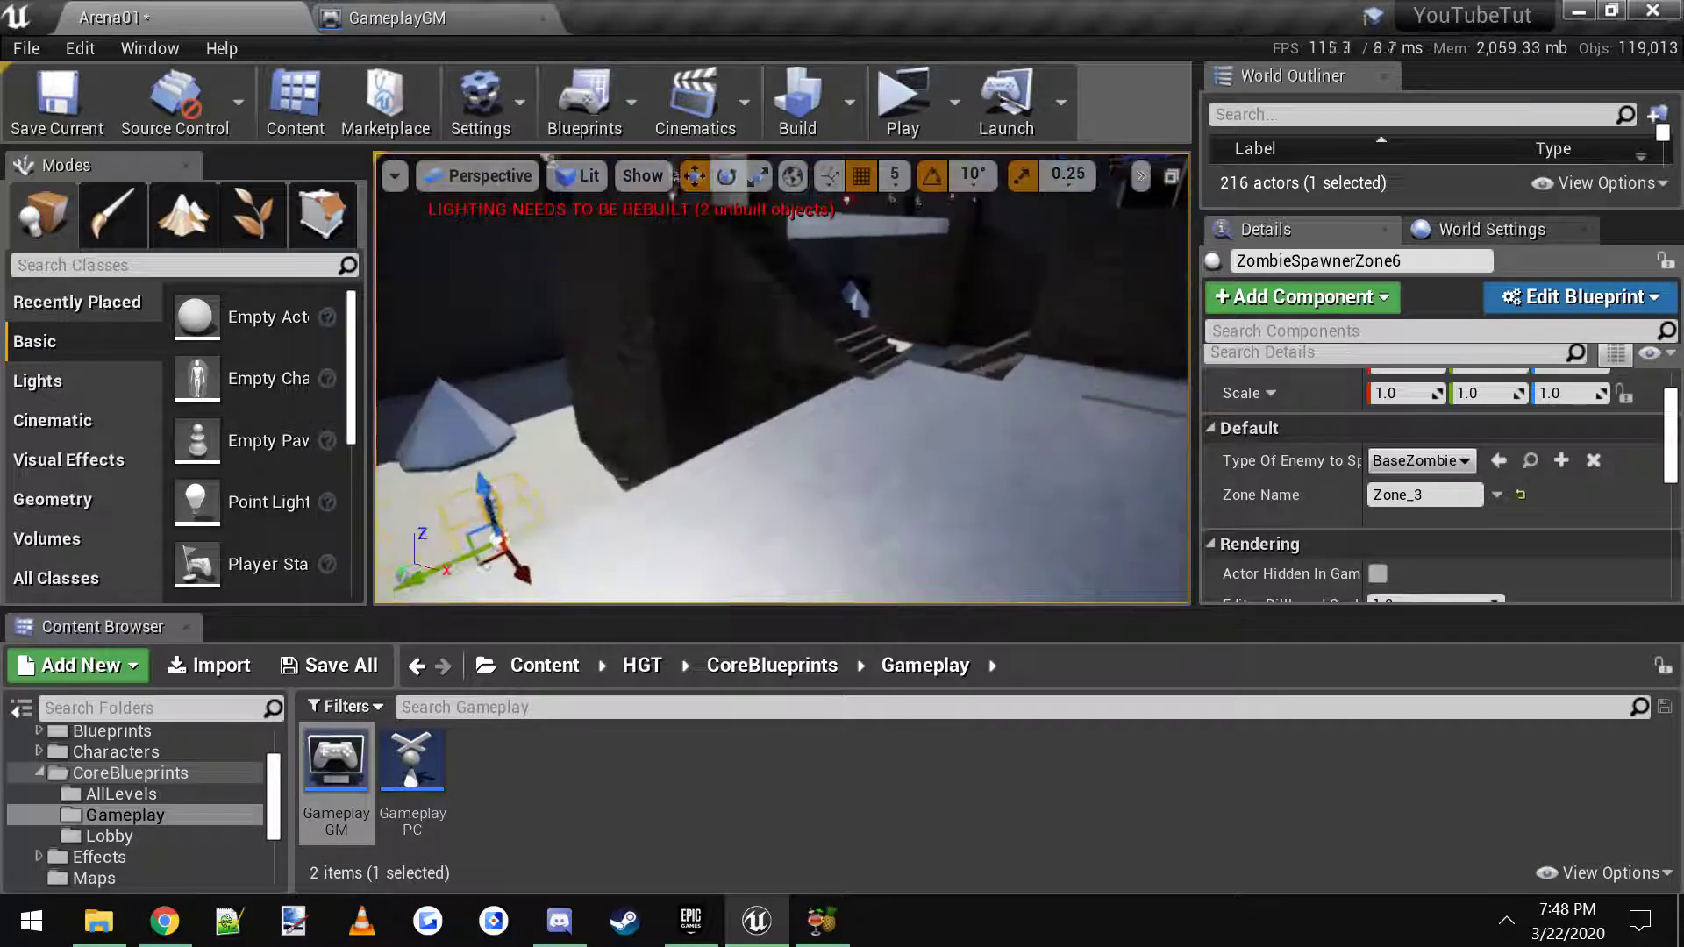
right_drag(685, 468, 583, 256)
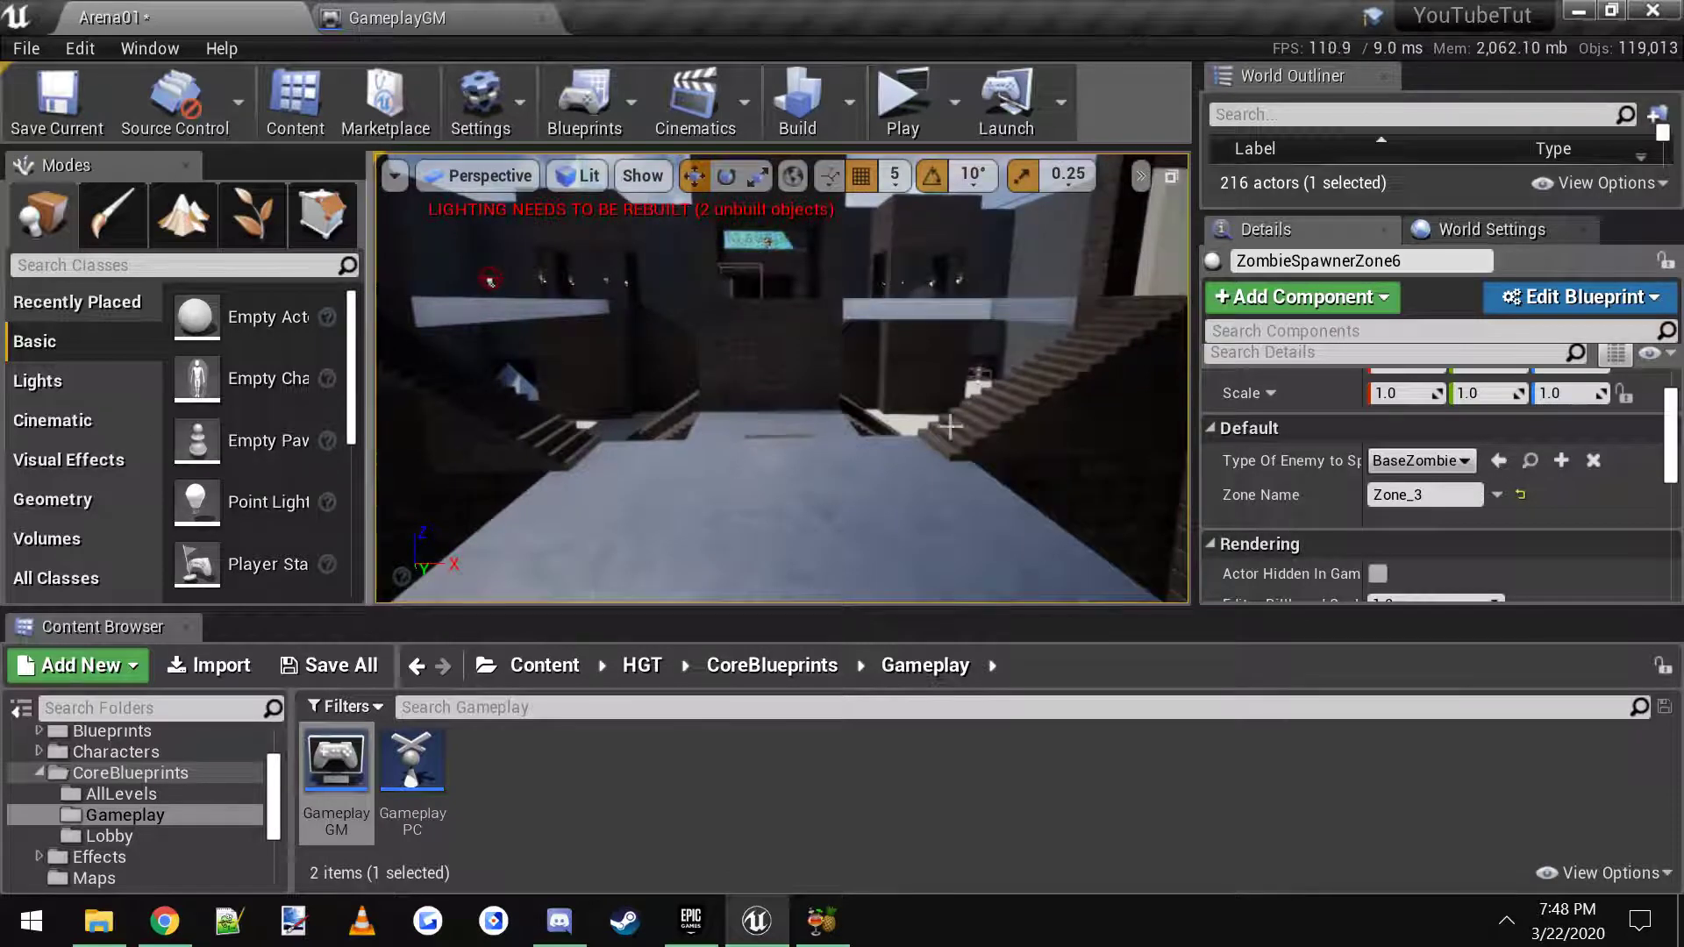
mouse_move(998, 417)
right_down()
mouse_move(689, 429)
mouse_move(998, 425)
right_up()
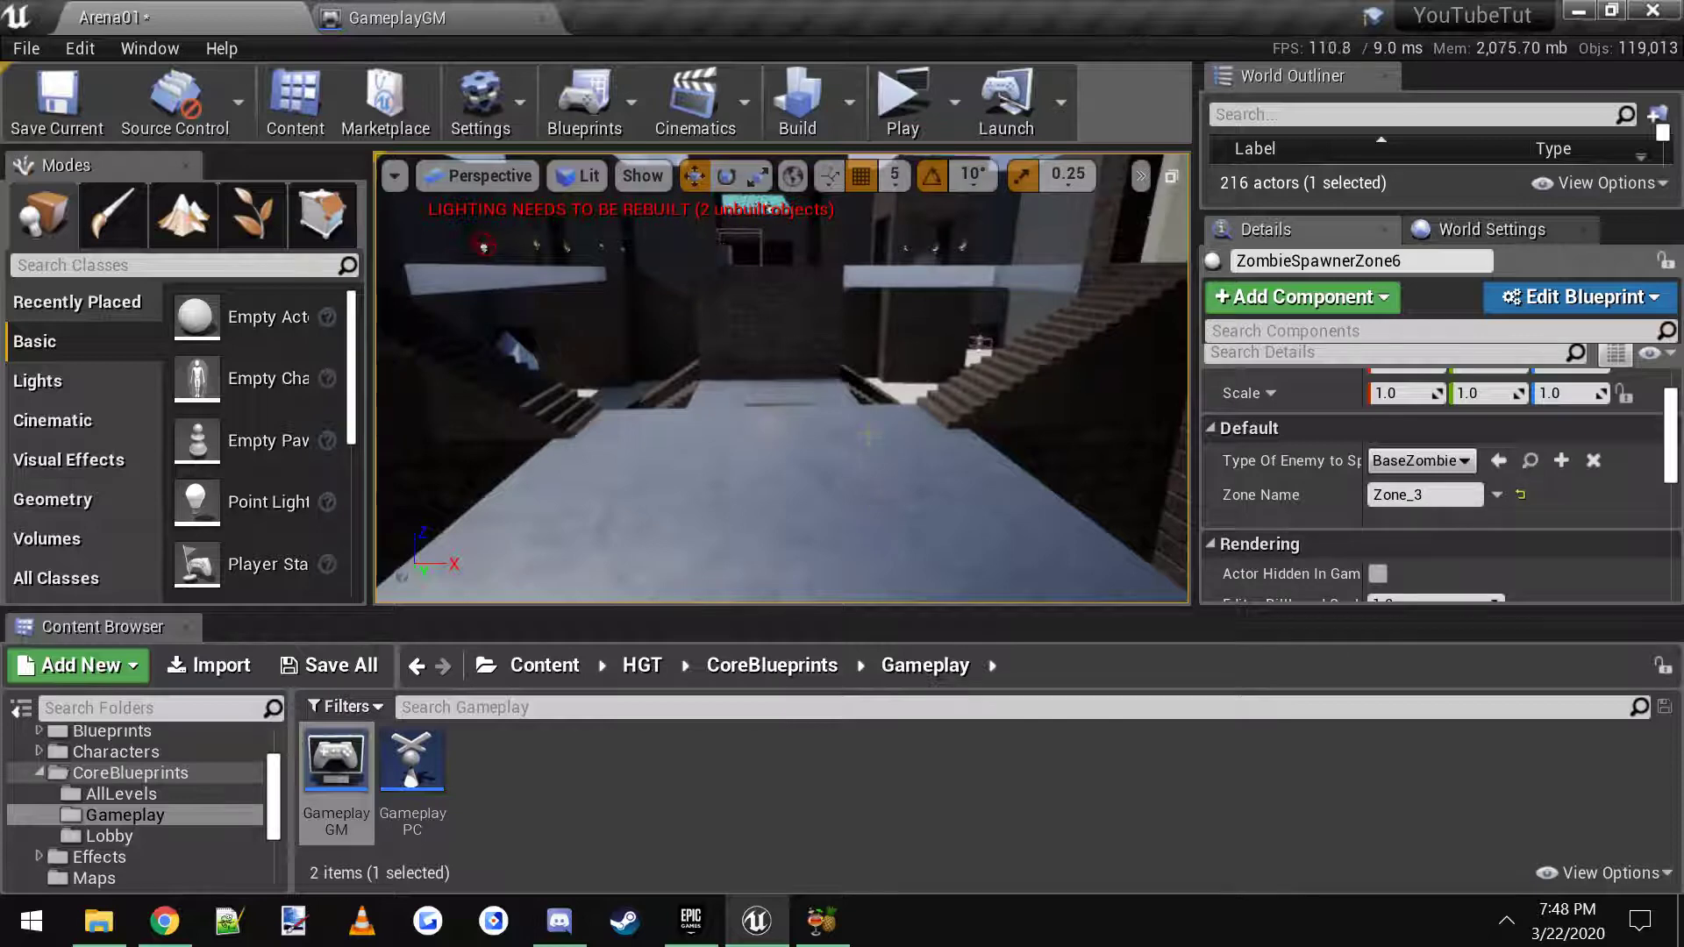
key(w)
right_drag(938, 396, 1105, 417)
key(a)
key(w)
key(s)
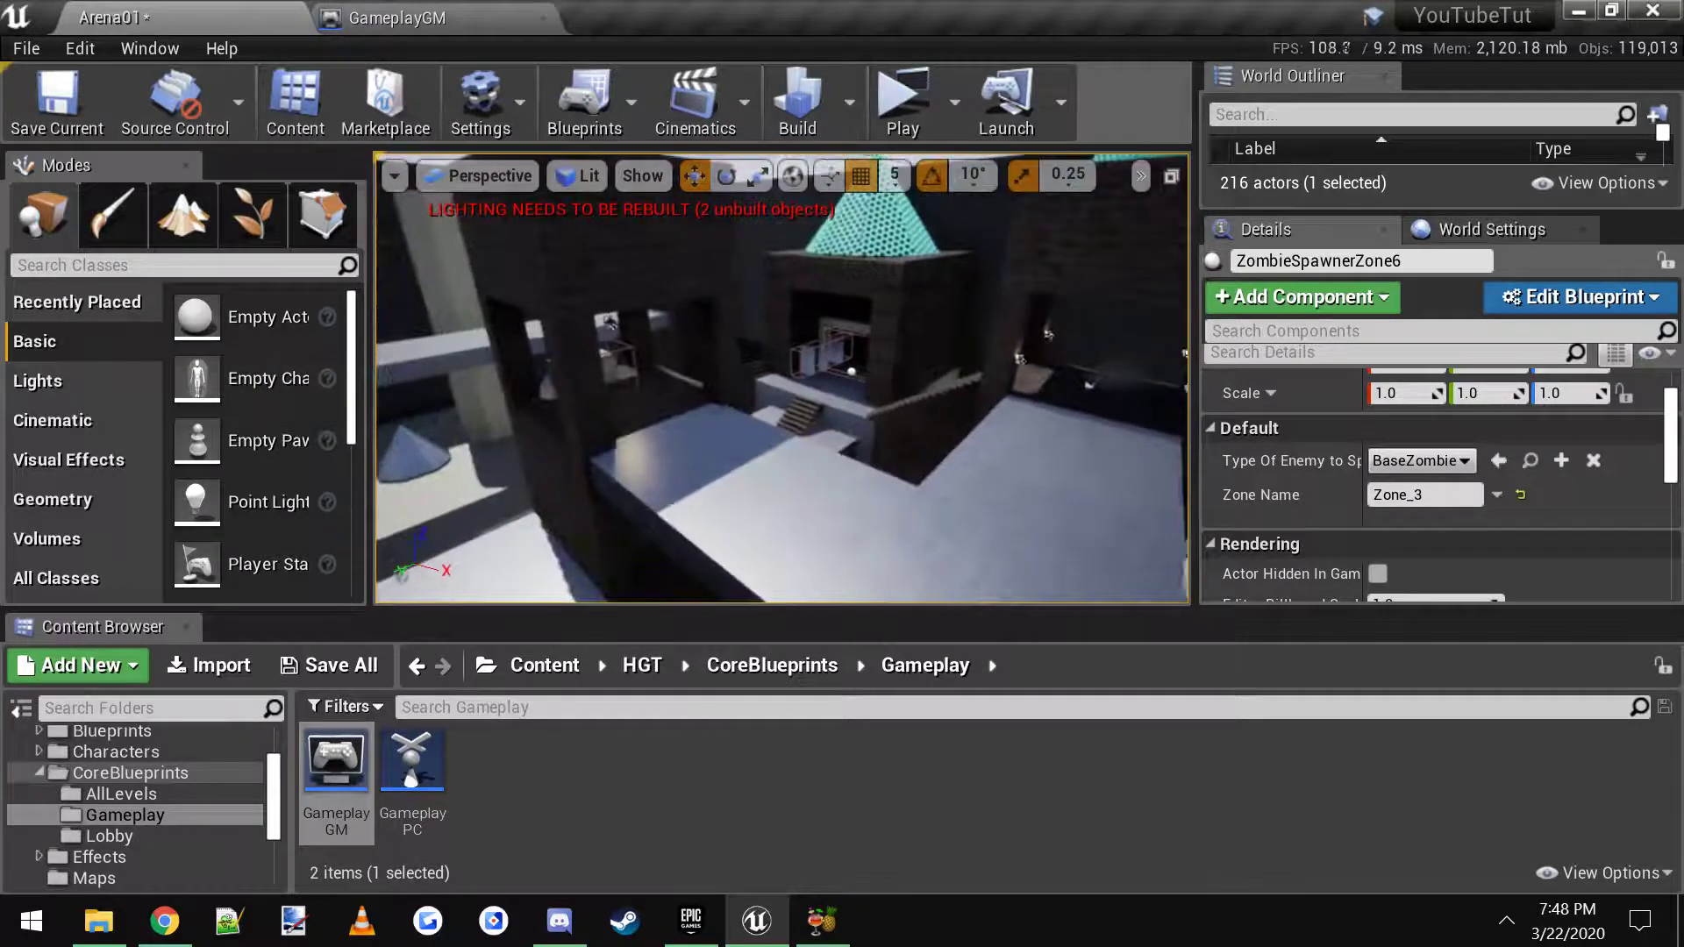
right_drag(976, 401, 1026, 399)
key(Escape)
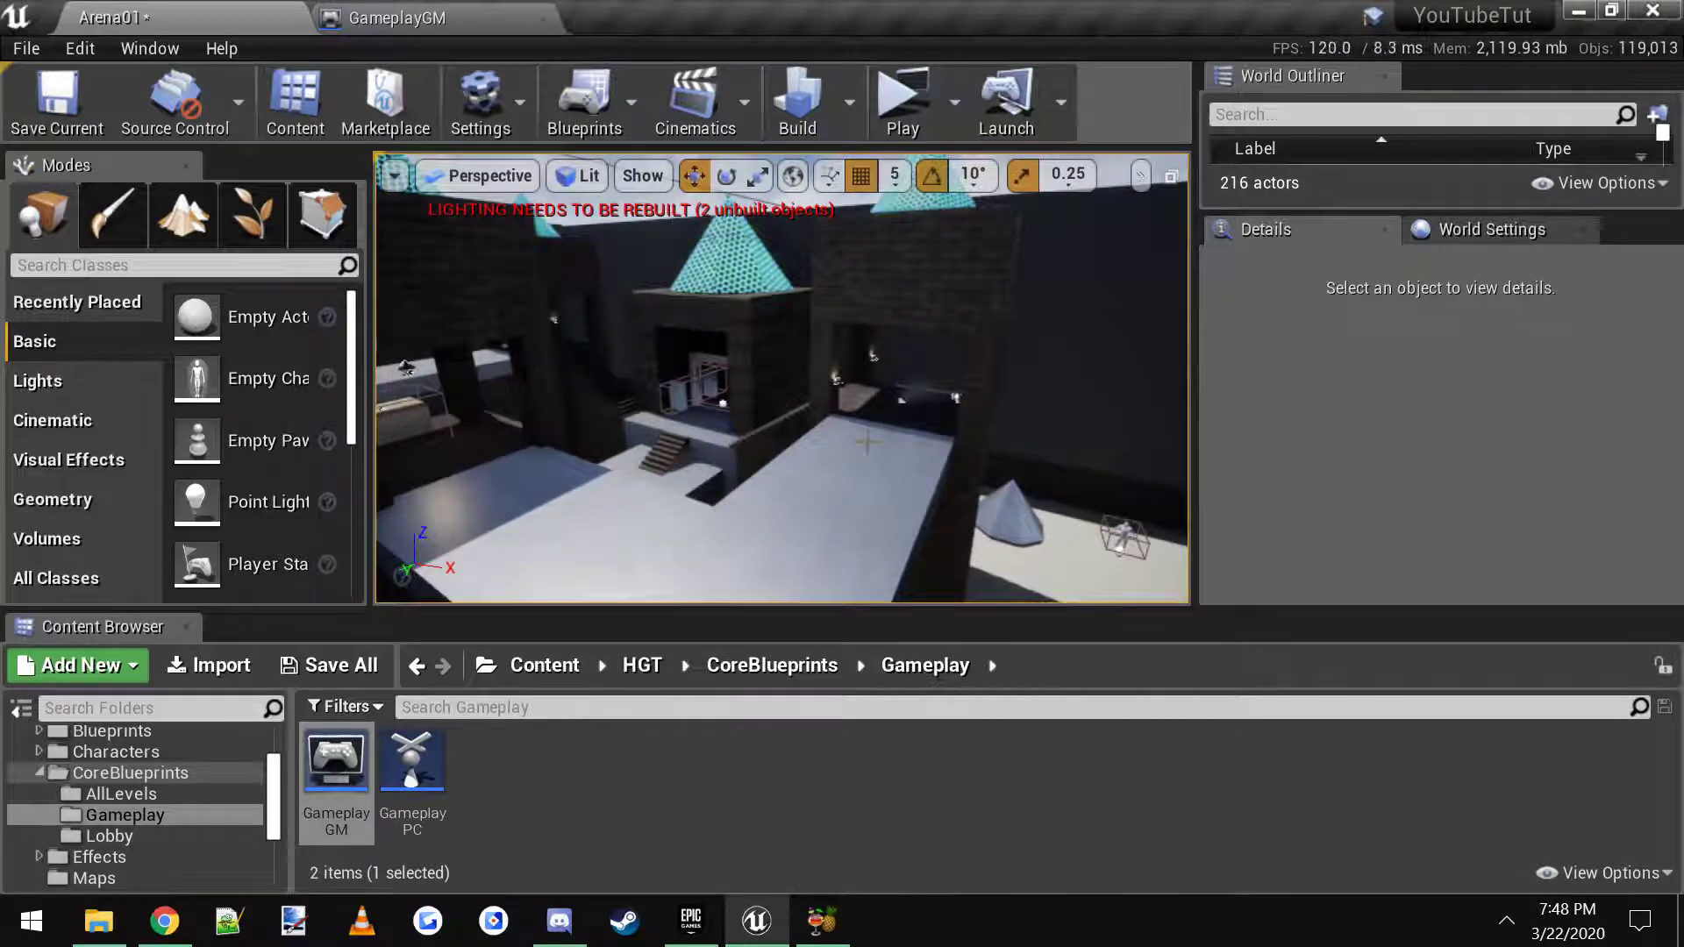
Select the zombie spawner on the floor near the brick tower and pillar and check its Zone Name.
right_drag(867, 441, 798, 460)
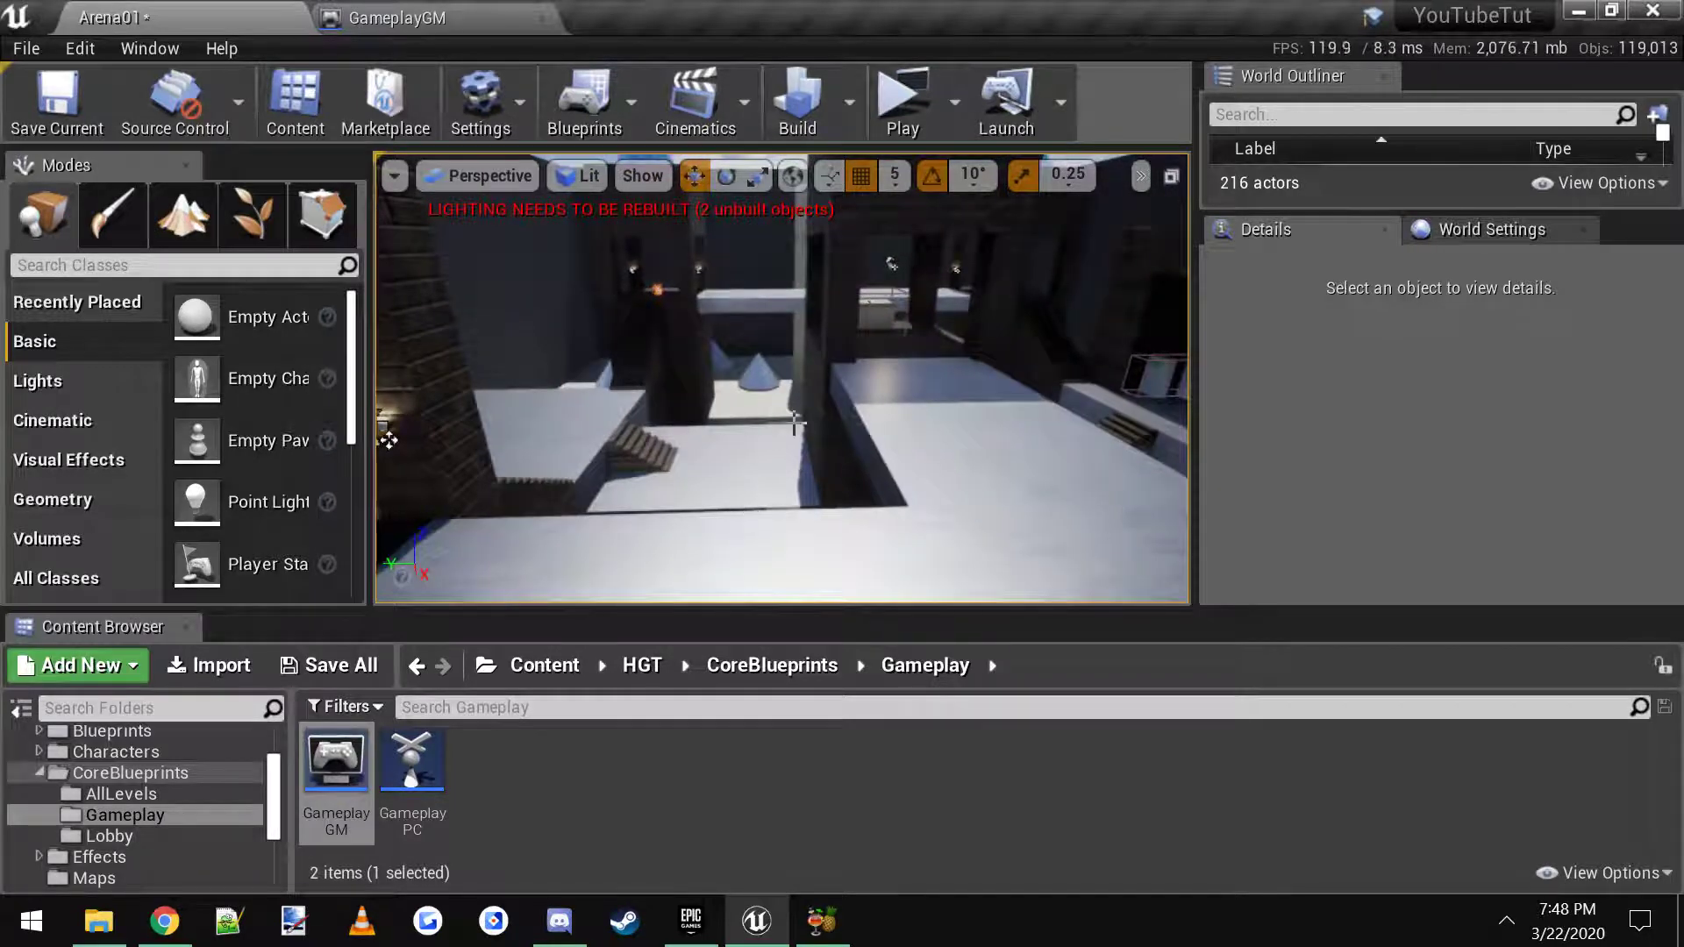
right_drag(798, 460, 746, 469)
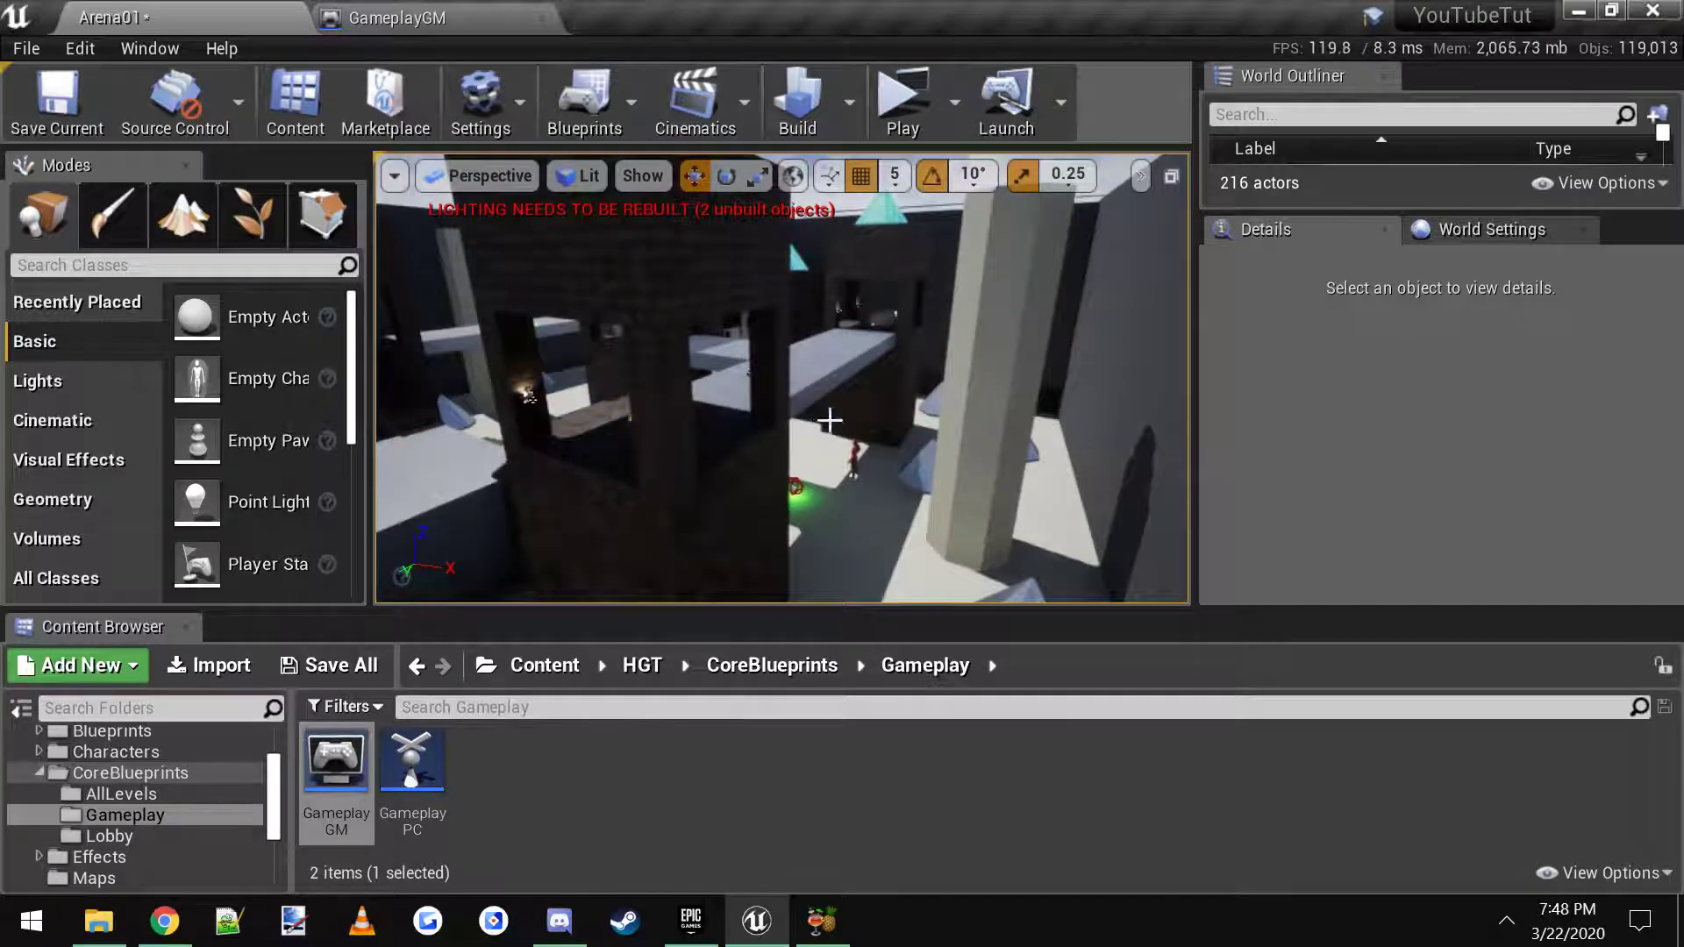
right_drag(846, 405, 728, 449)
click(746, 467)
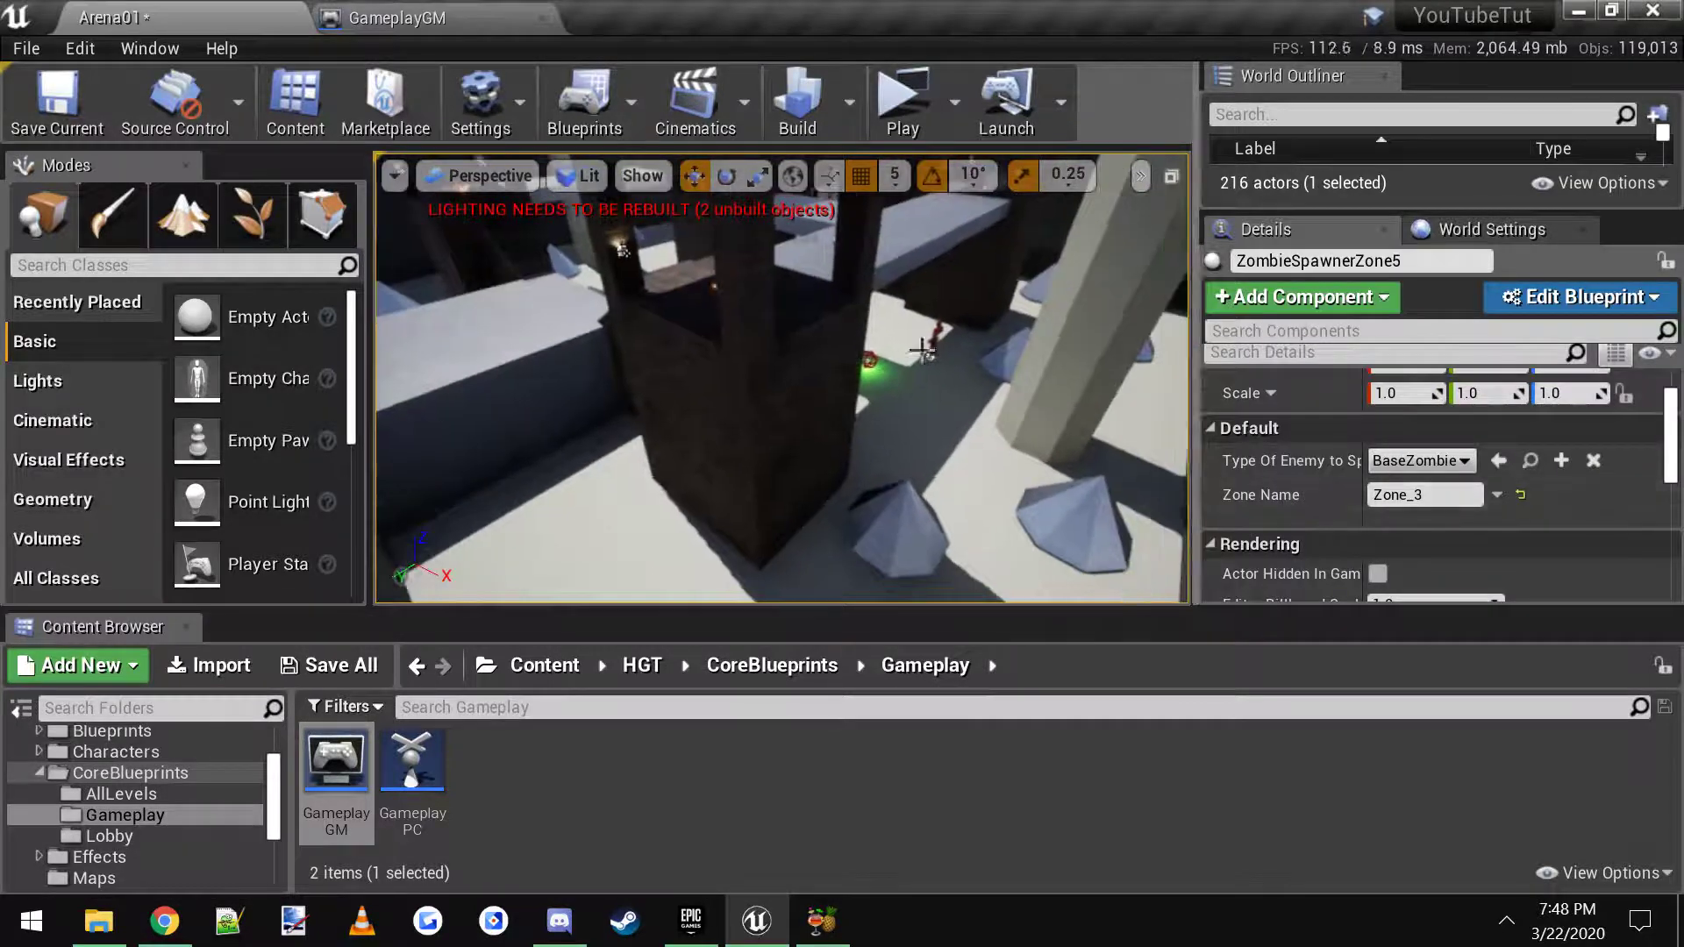
Select Door3 in the dark passage near the trap, check which zone it activates when entered, and deselect it.
right_drag(922, 350, 882, 355)
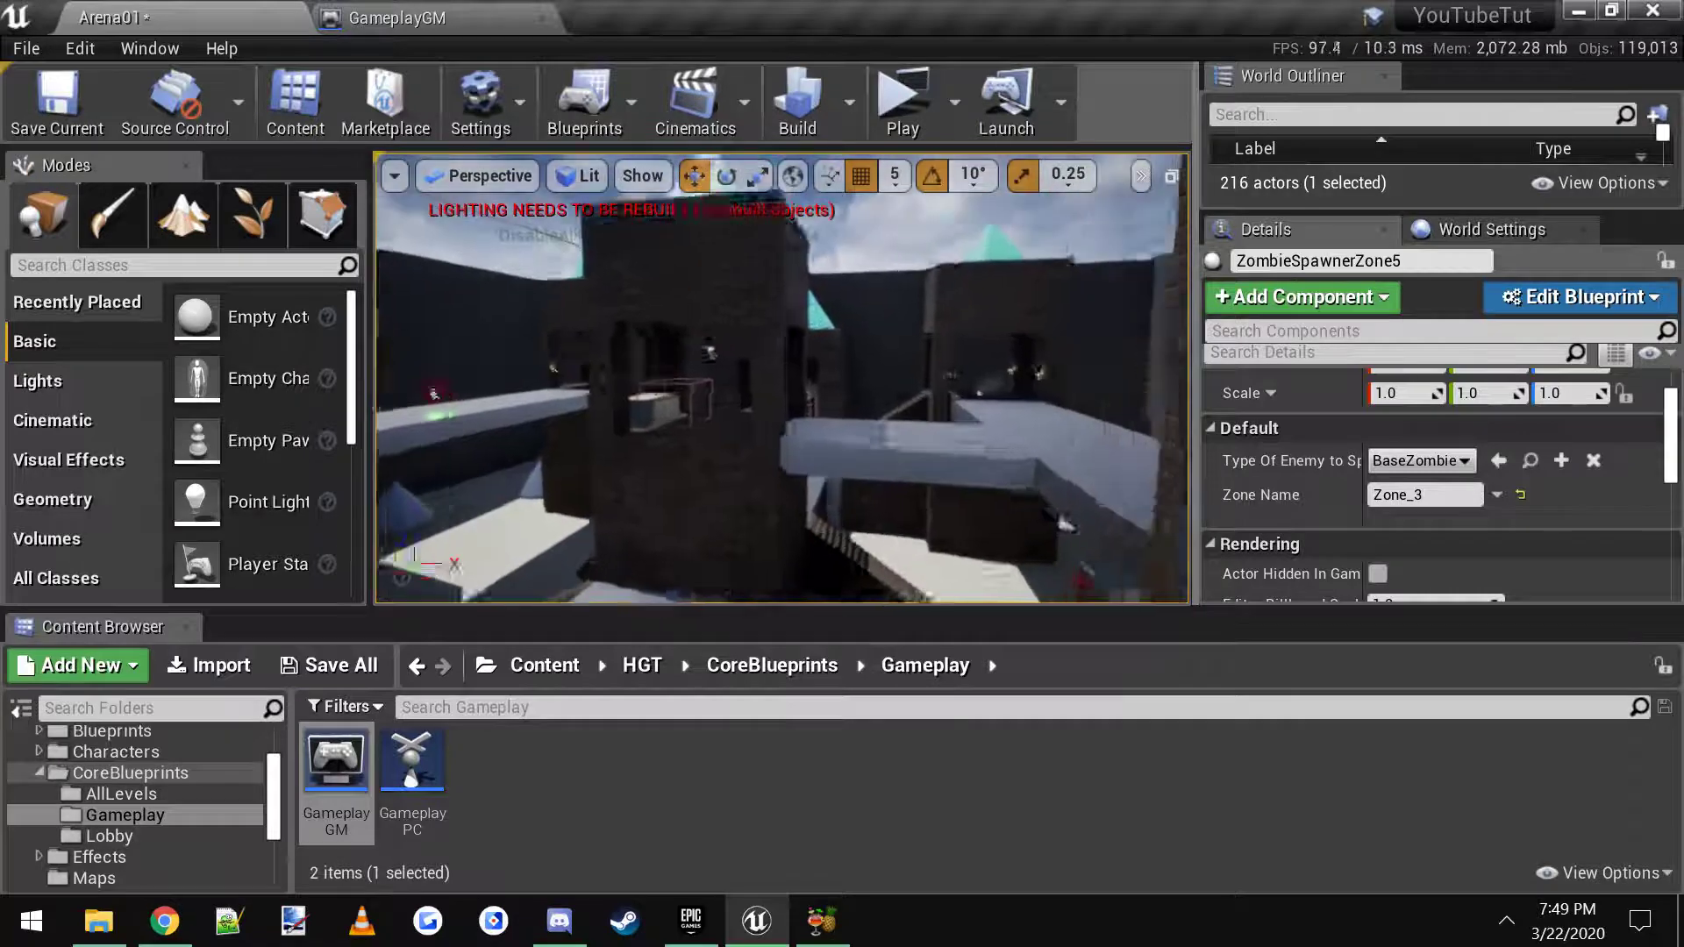
right_drag(807, 394, 781, 416)
click(815, 398)
click(772, 393)
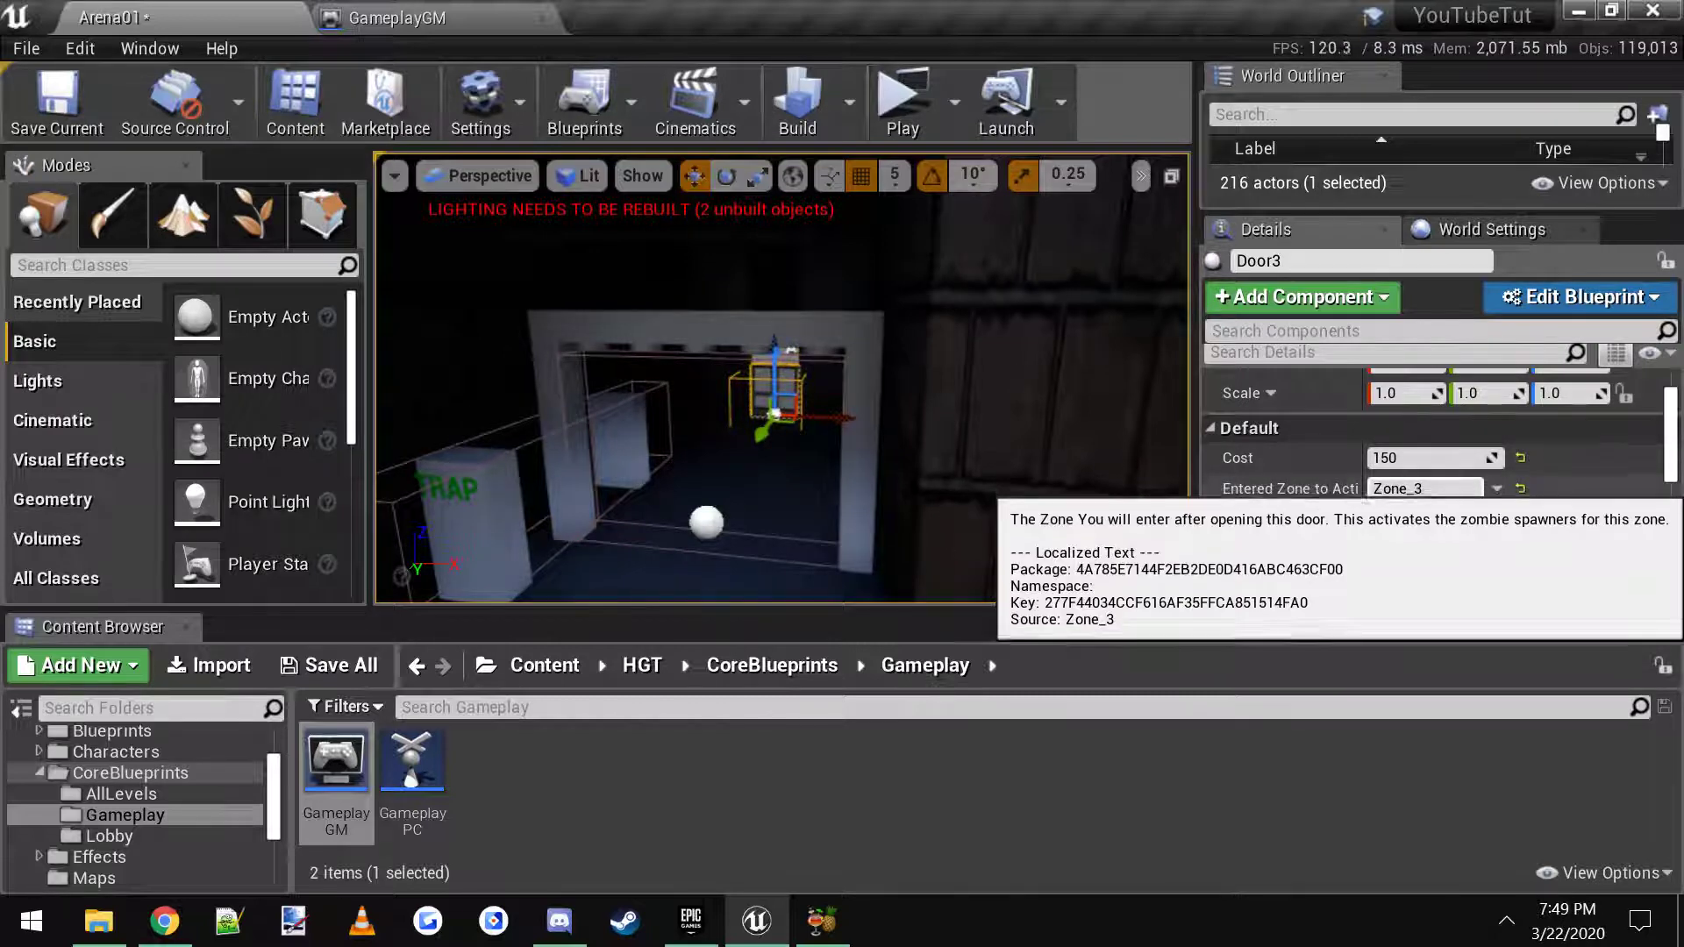
right_drag(857, 386, 614, 346)
key(Escape)
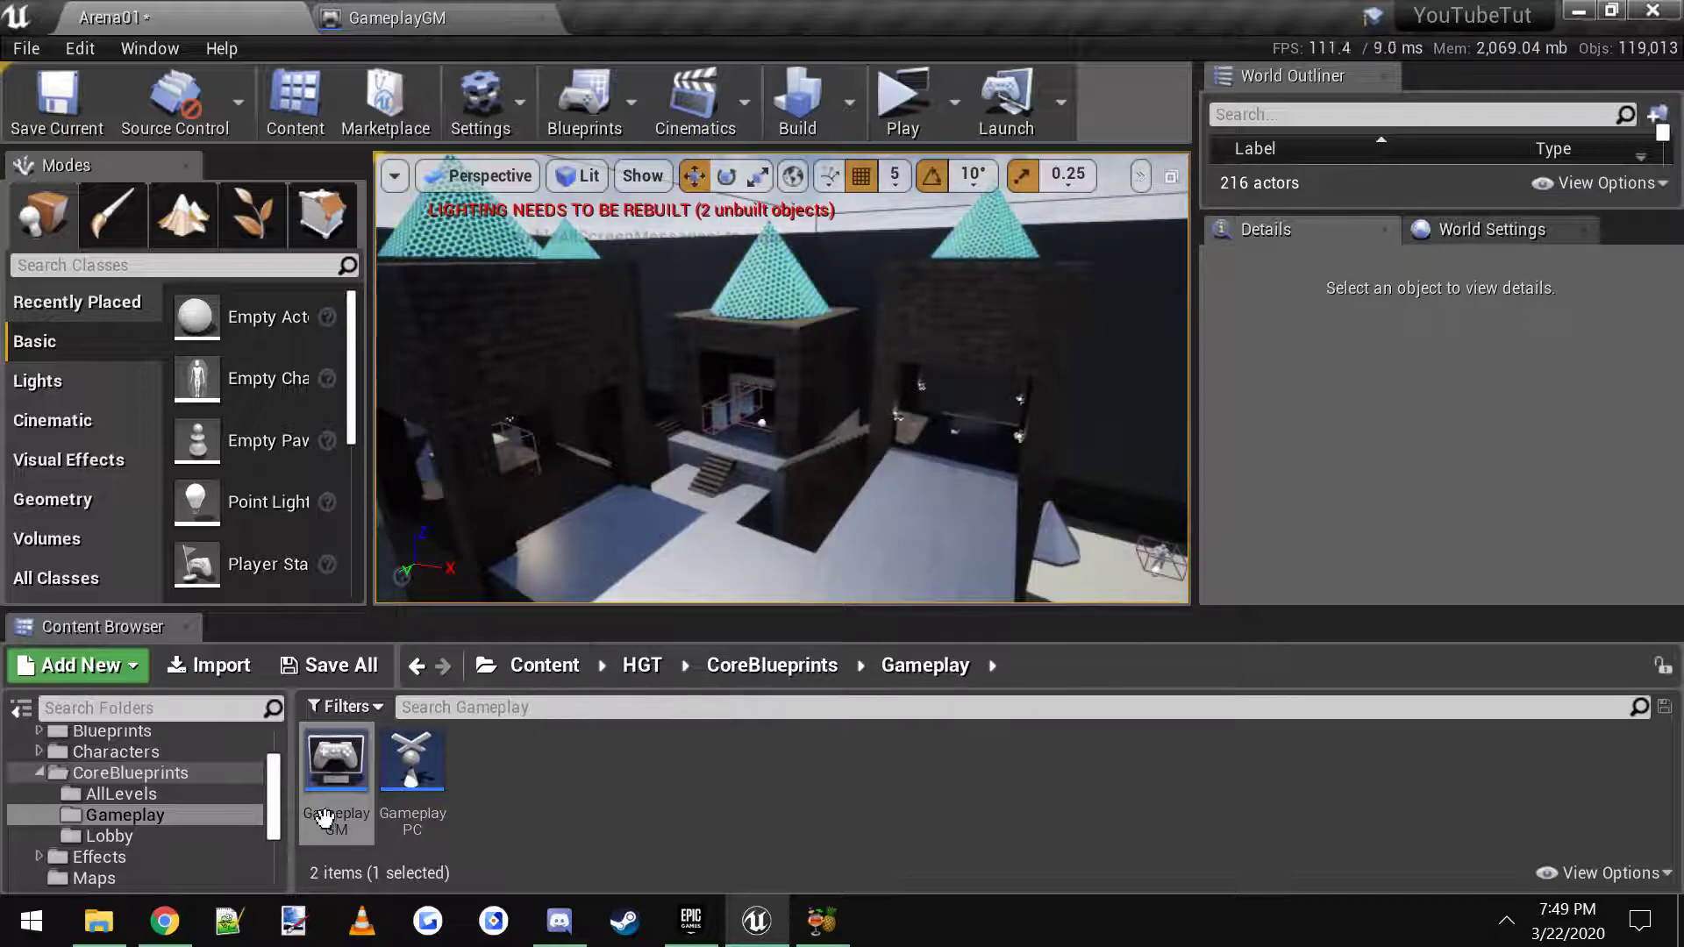
Switch to the HordeTemplateDocumentation in Chrome and look through its Player Score HUD, Scoreboard and HUD sections.
click(165, 921)
scroll(790, 537, up, 8)
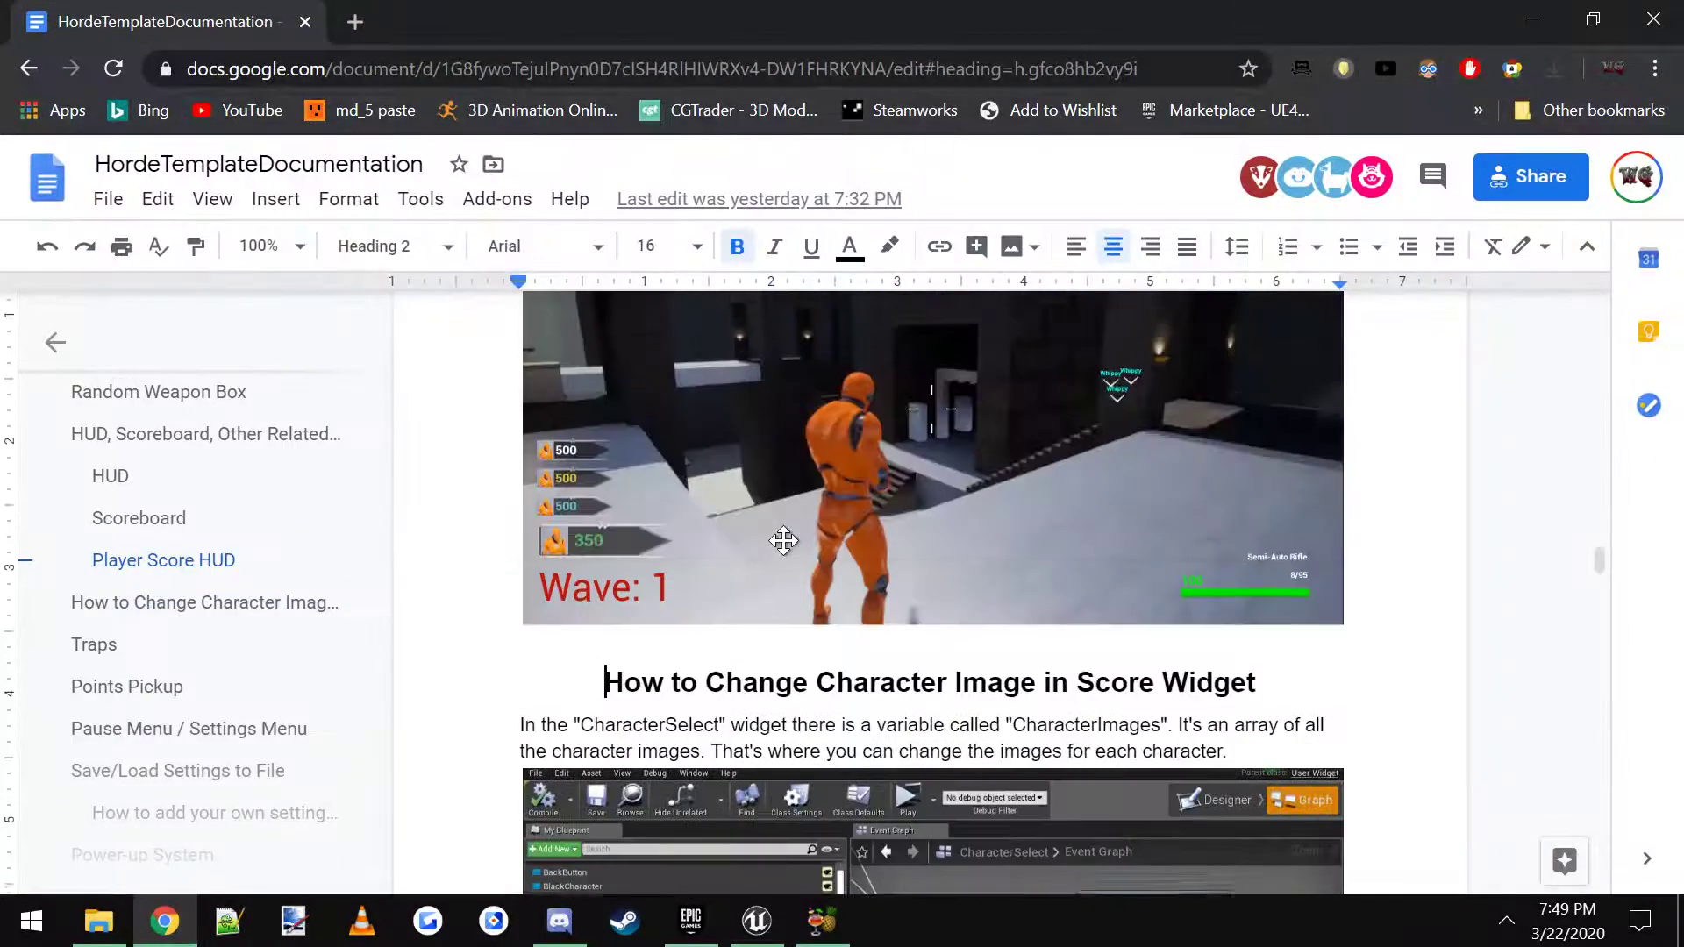
scroll(740, 589, down, 6)
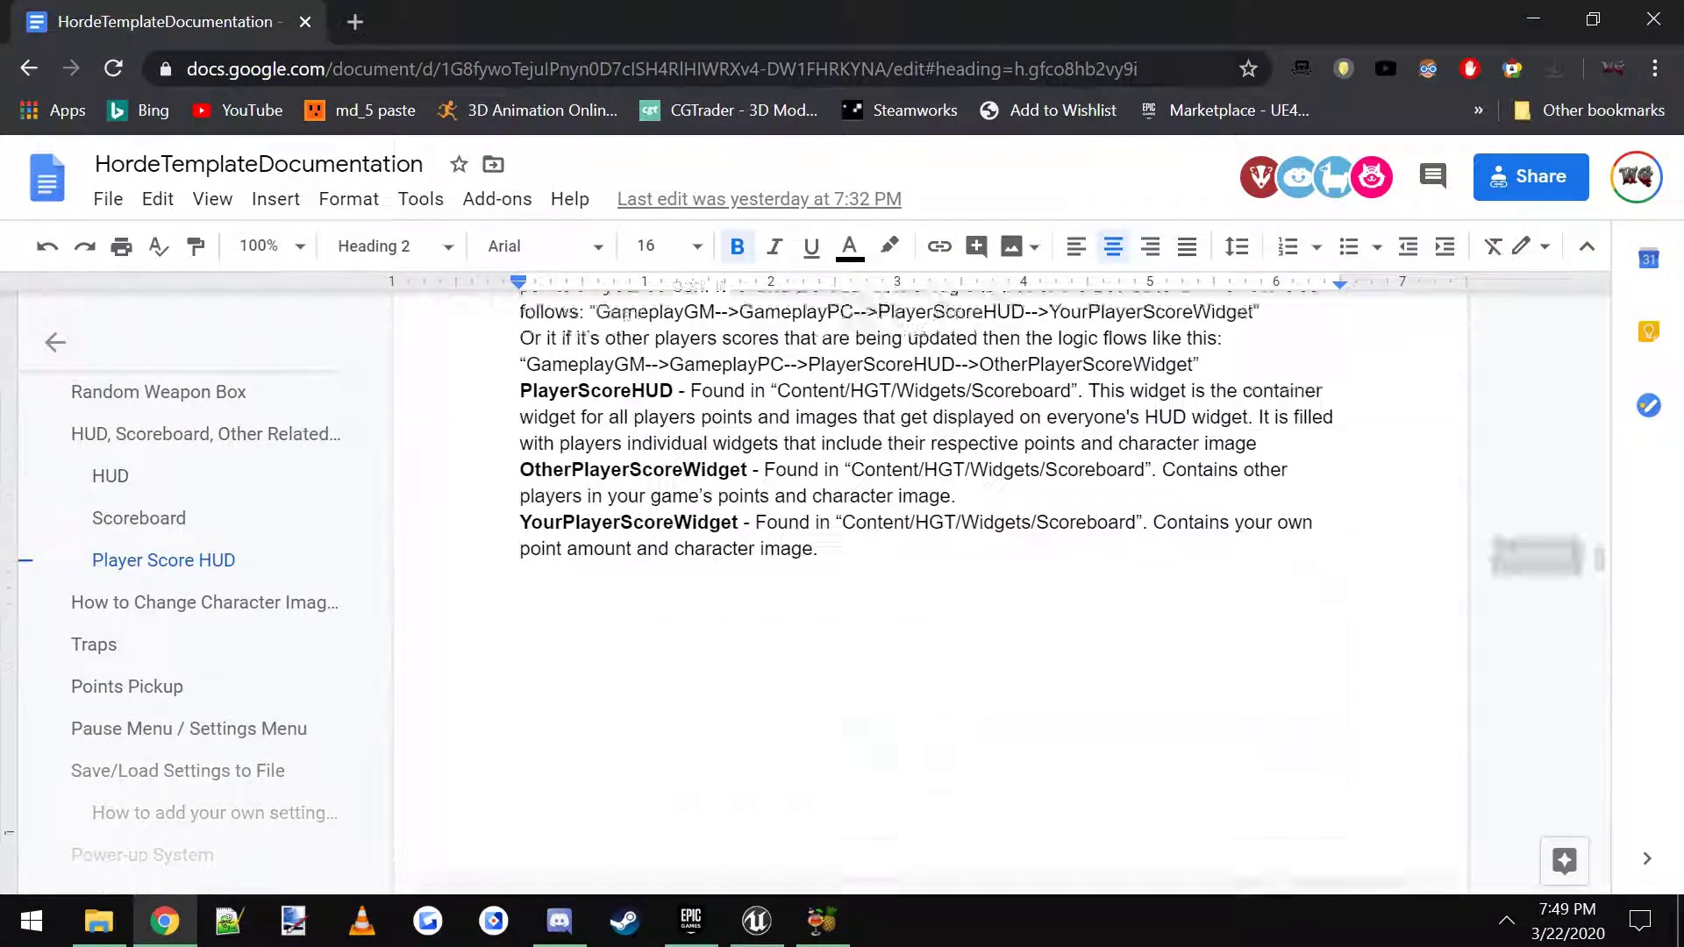
scroll(739, 590, up, 2)
scroll(865, 609, up, 10)
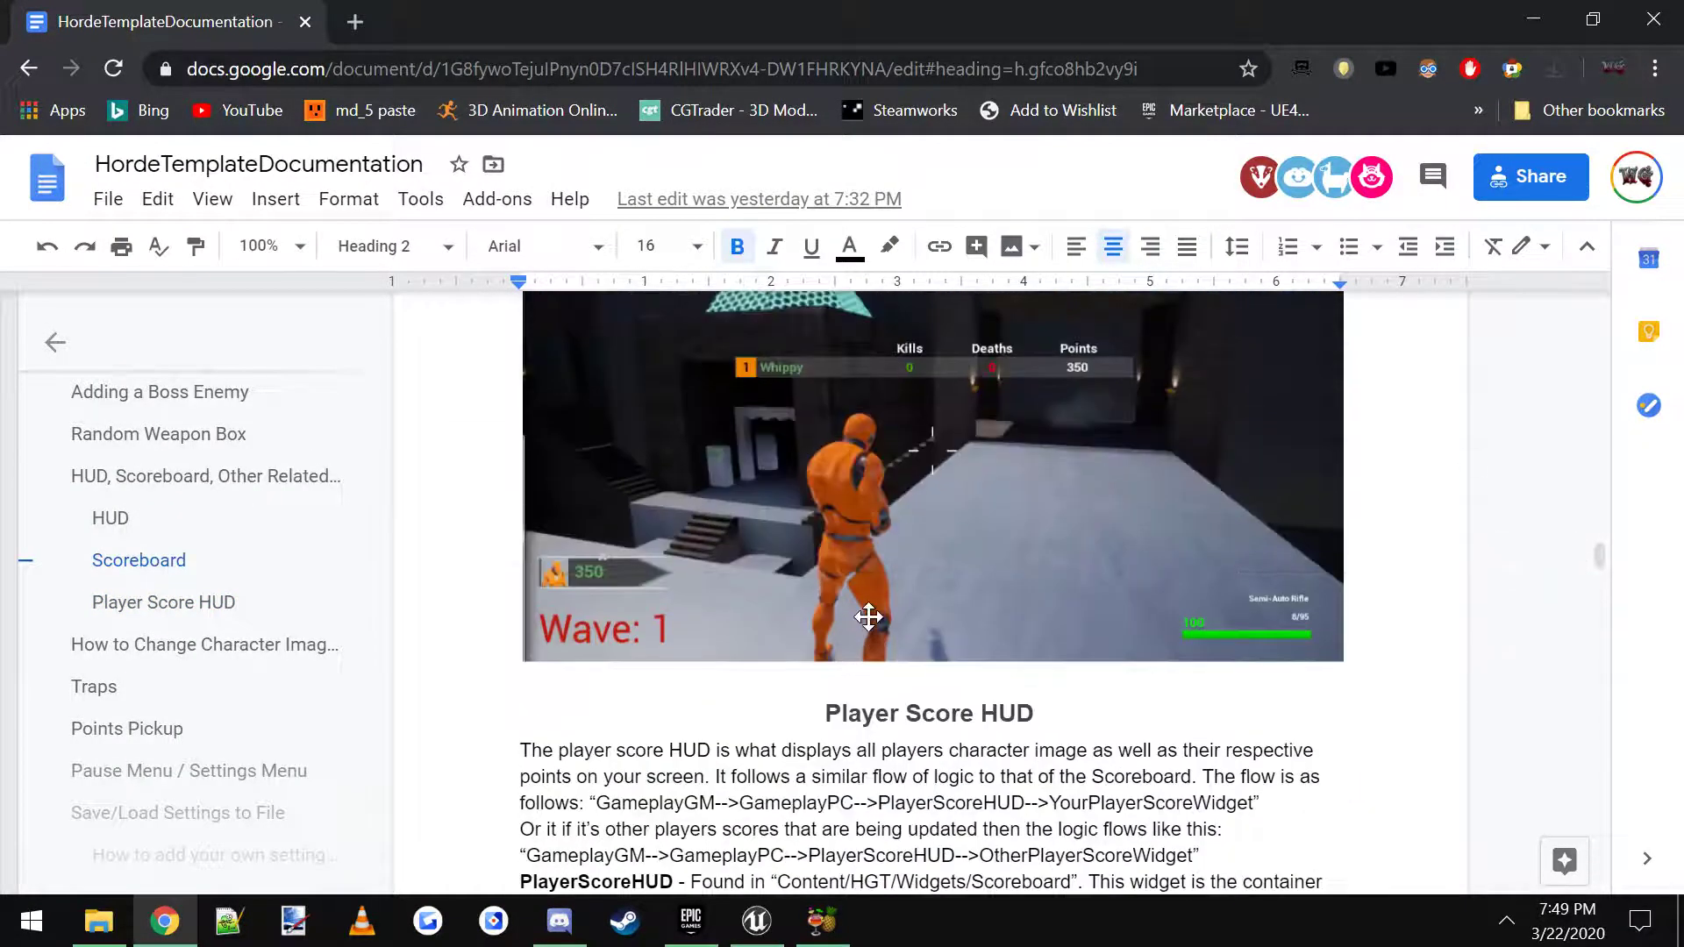
scroll(929, 590, up, 1)
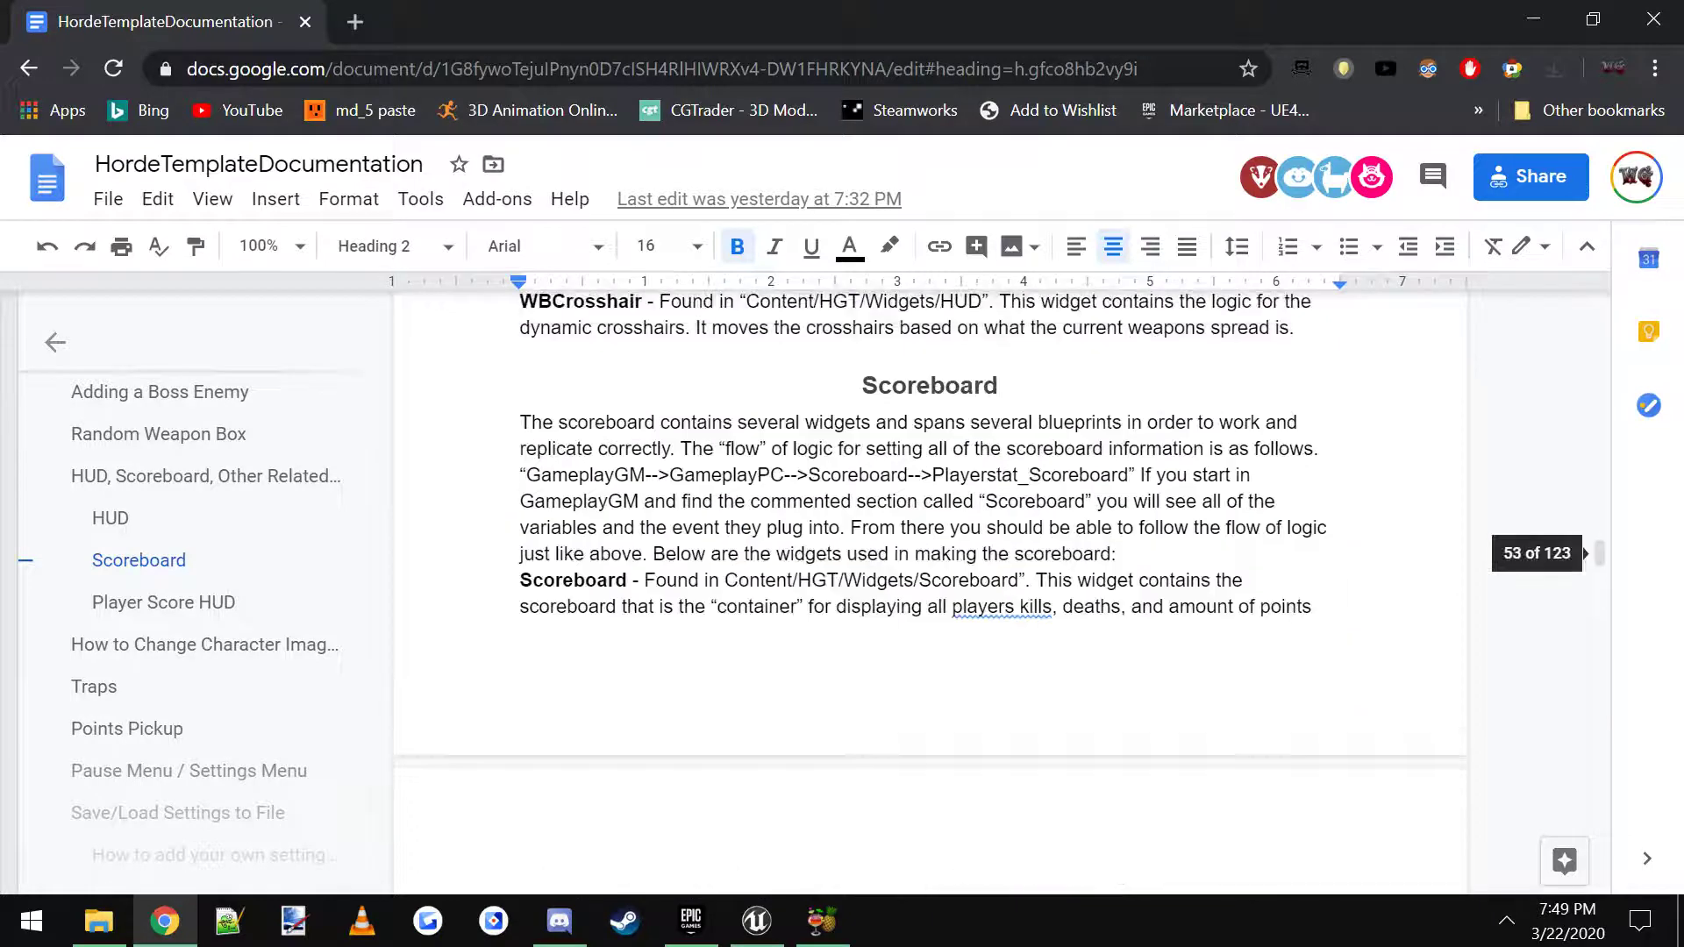
scroll(929, 590, up, 8)
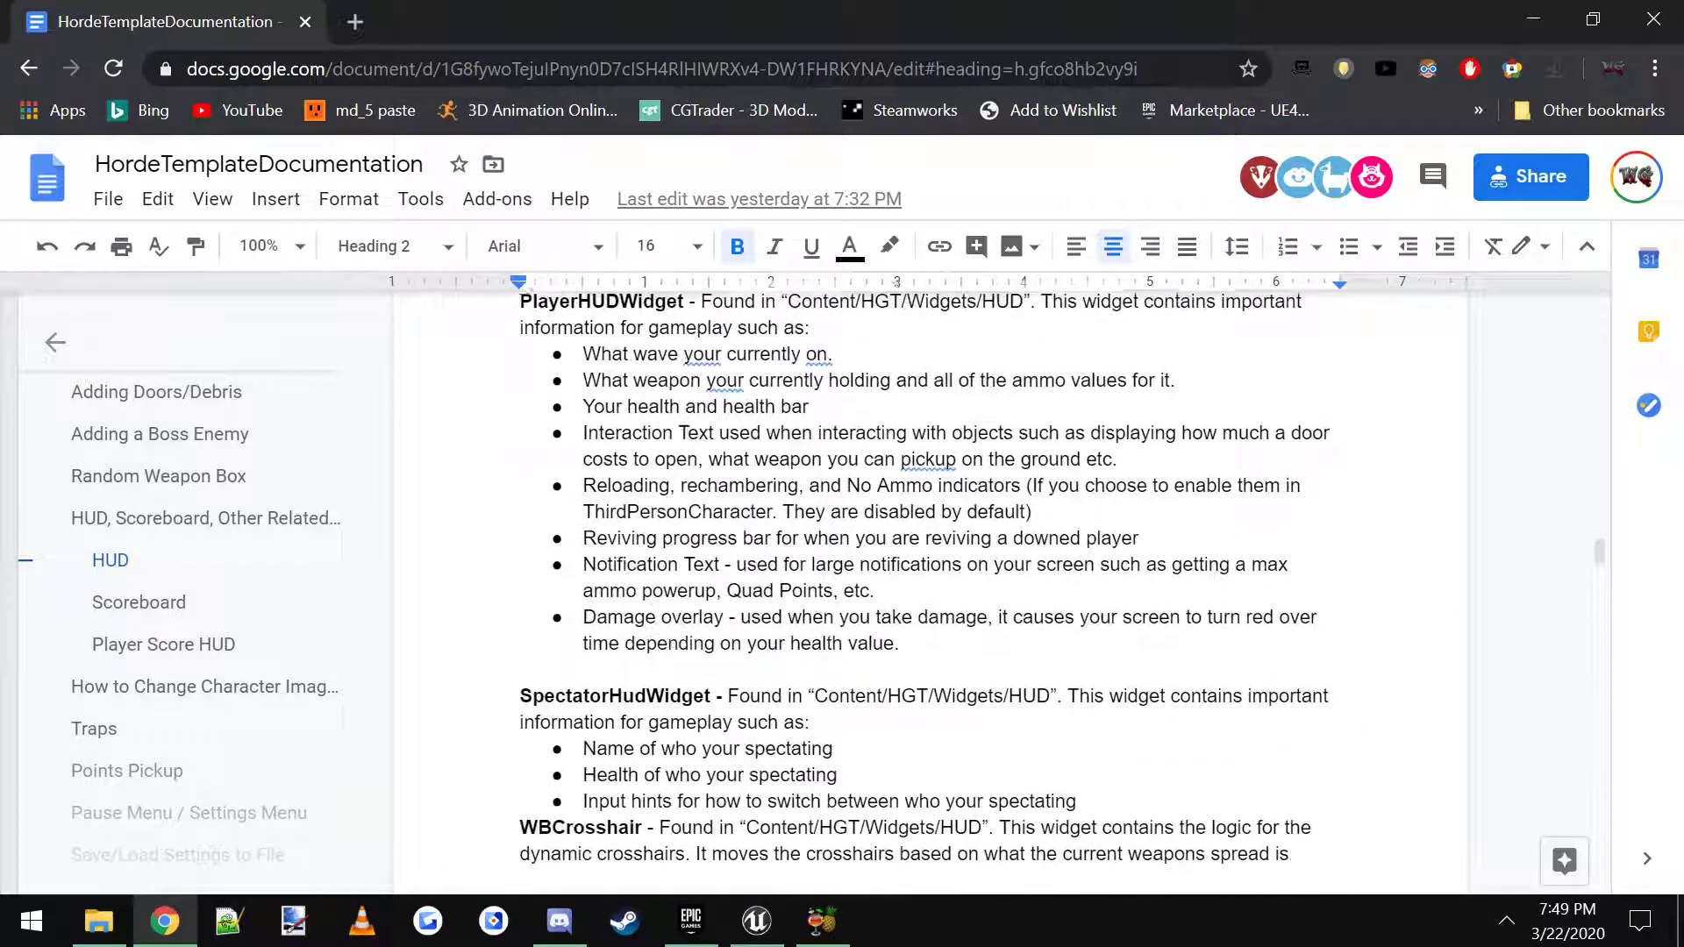
scroll(930, 590, down, 2)
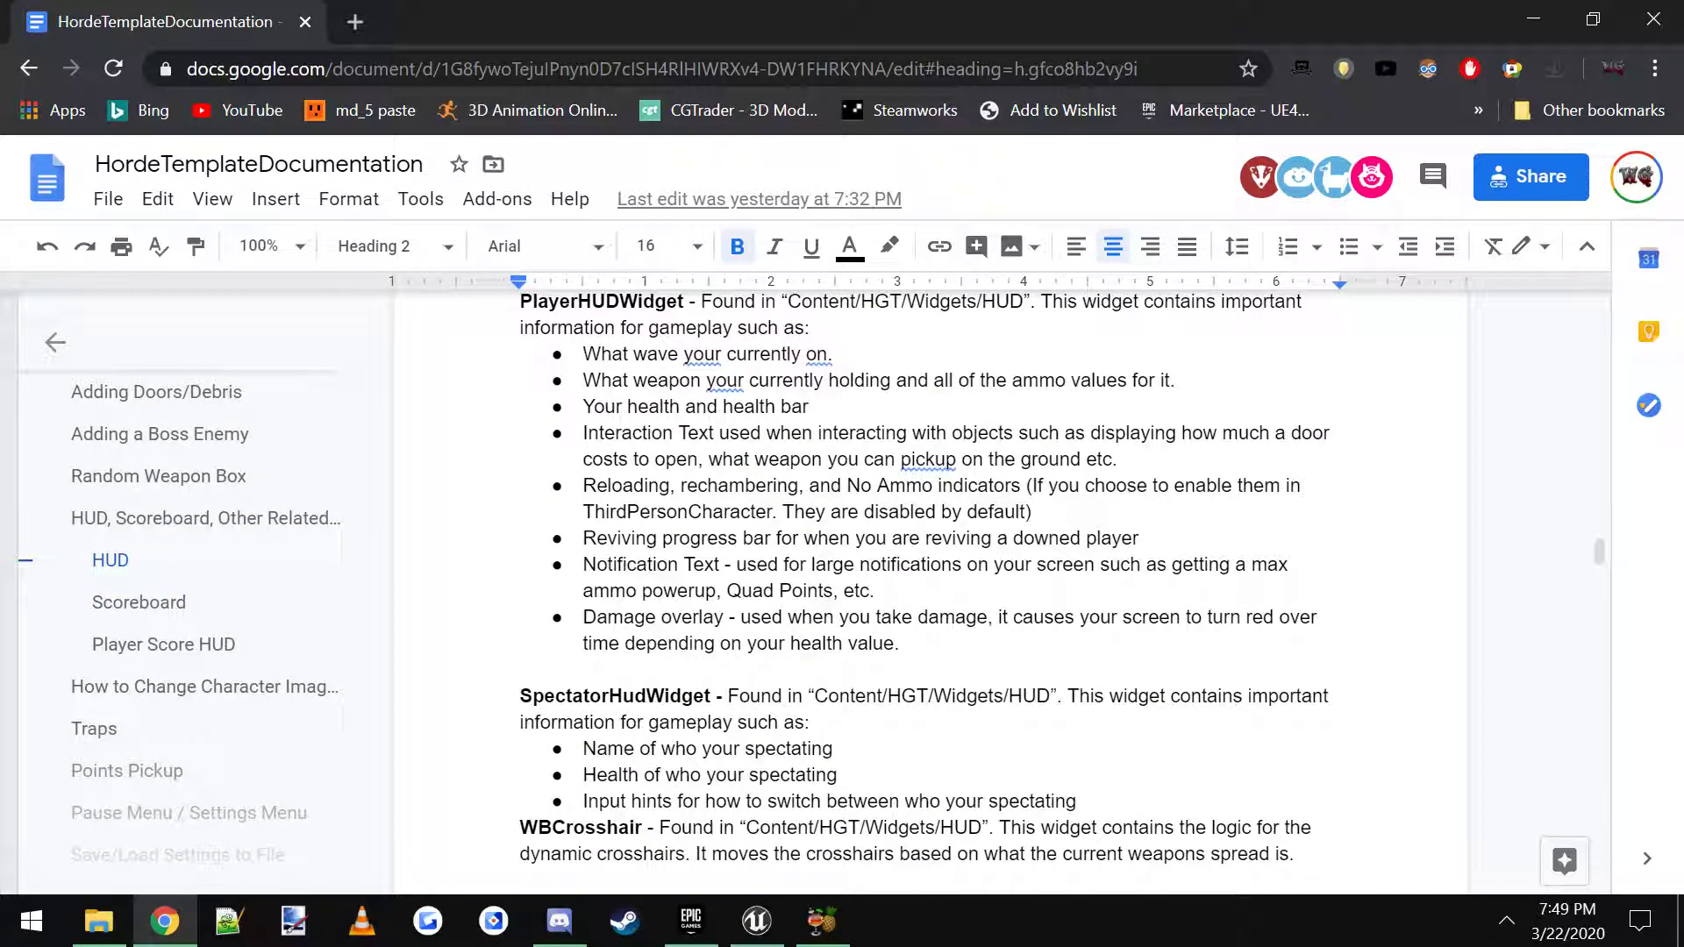
scroll(930, 591, up, 2)
scroll(197, 609, up, 5)
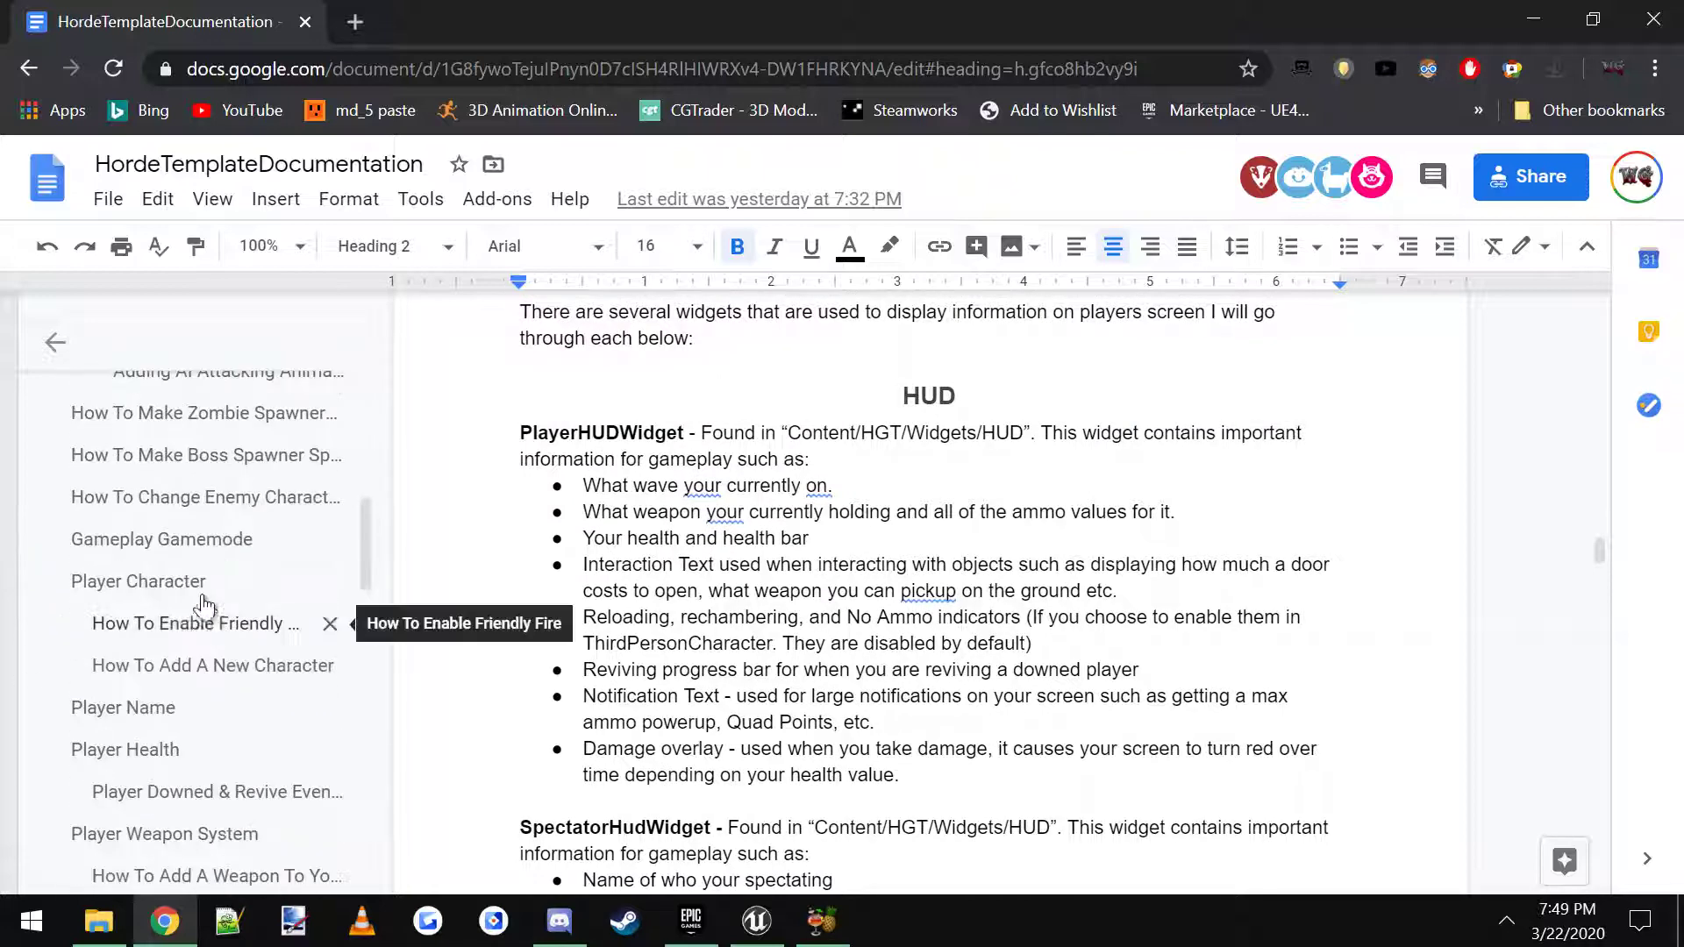
View the guide on changing the enemy character, followed by the one on making the boss spawner spawn random actors.
click(248, 497)
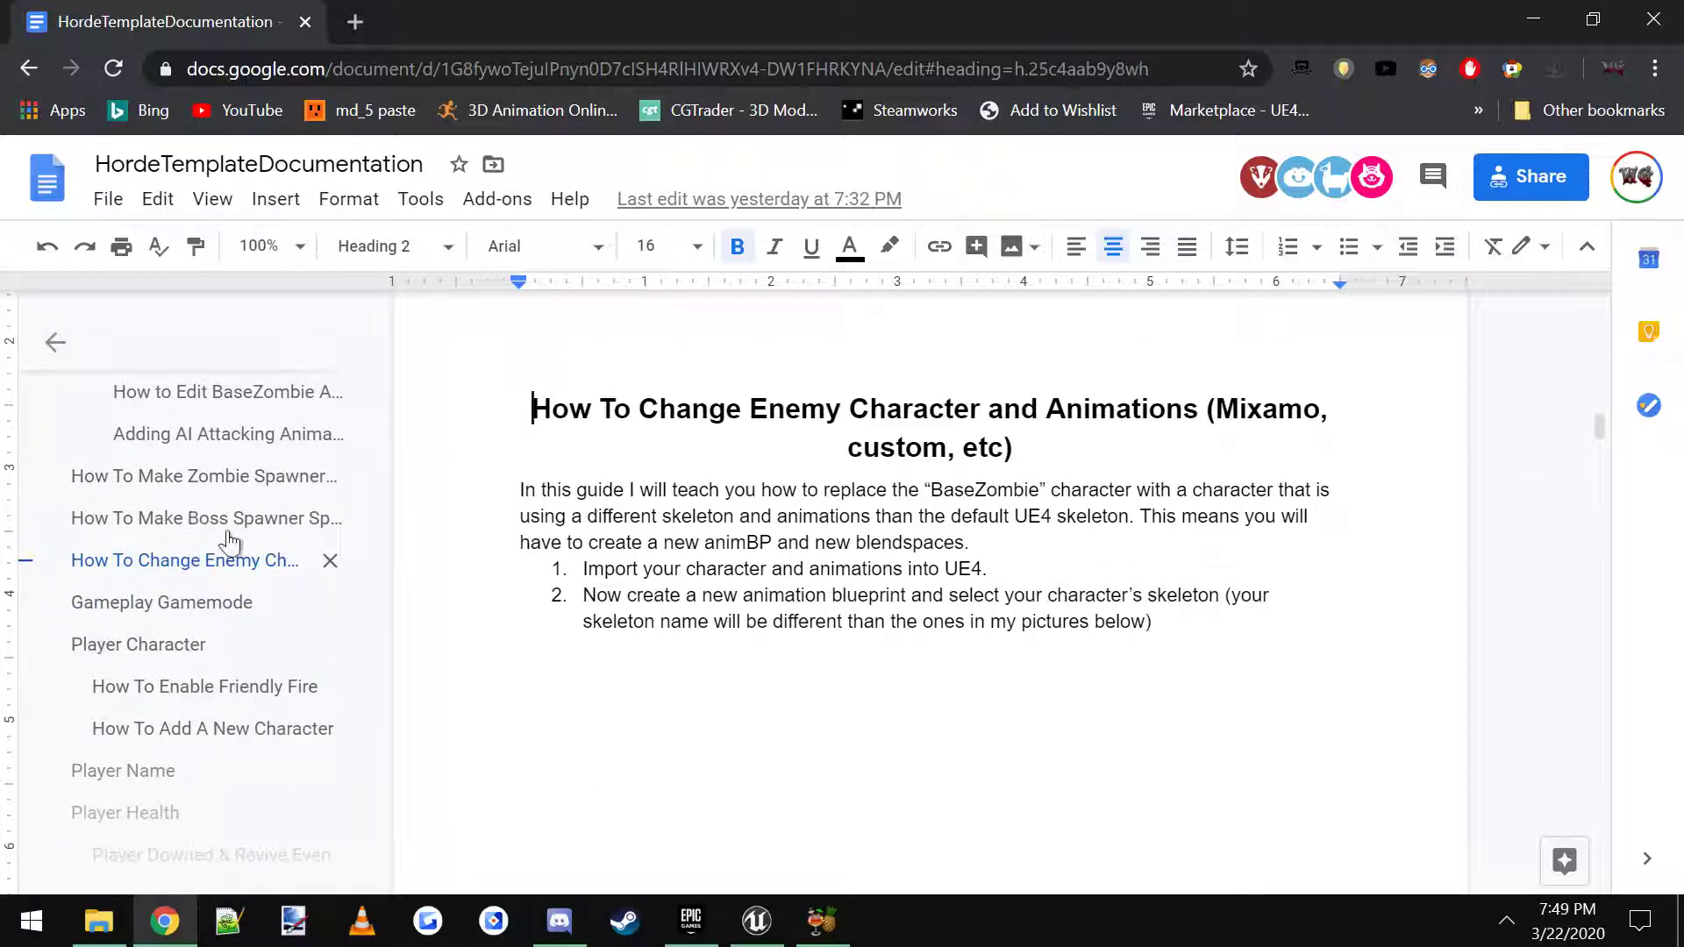
click(178, 521)
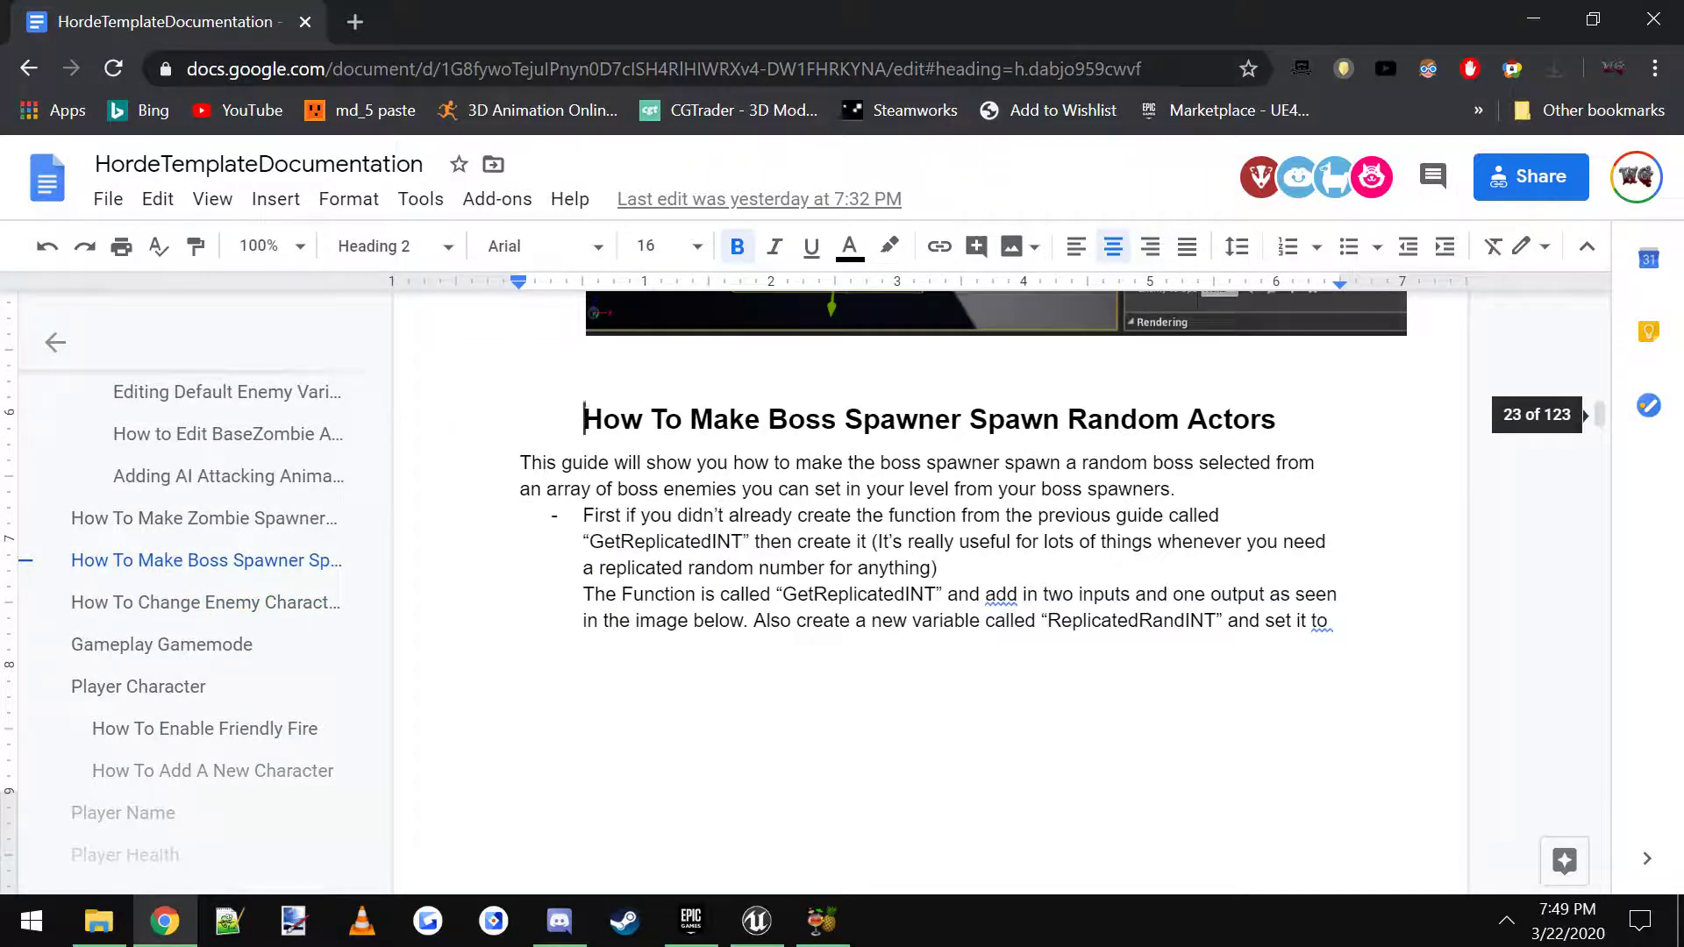
scroll(131, 456, up, 5)
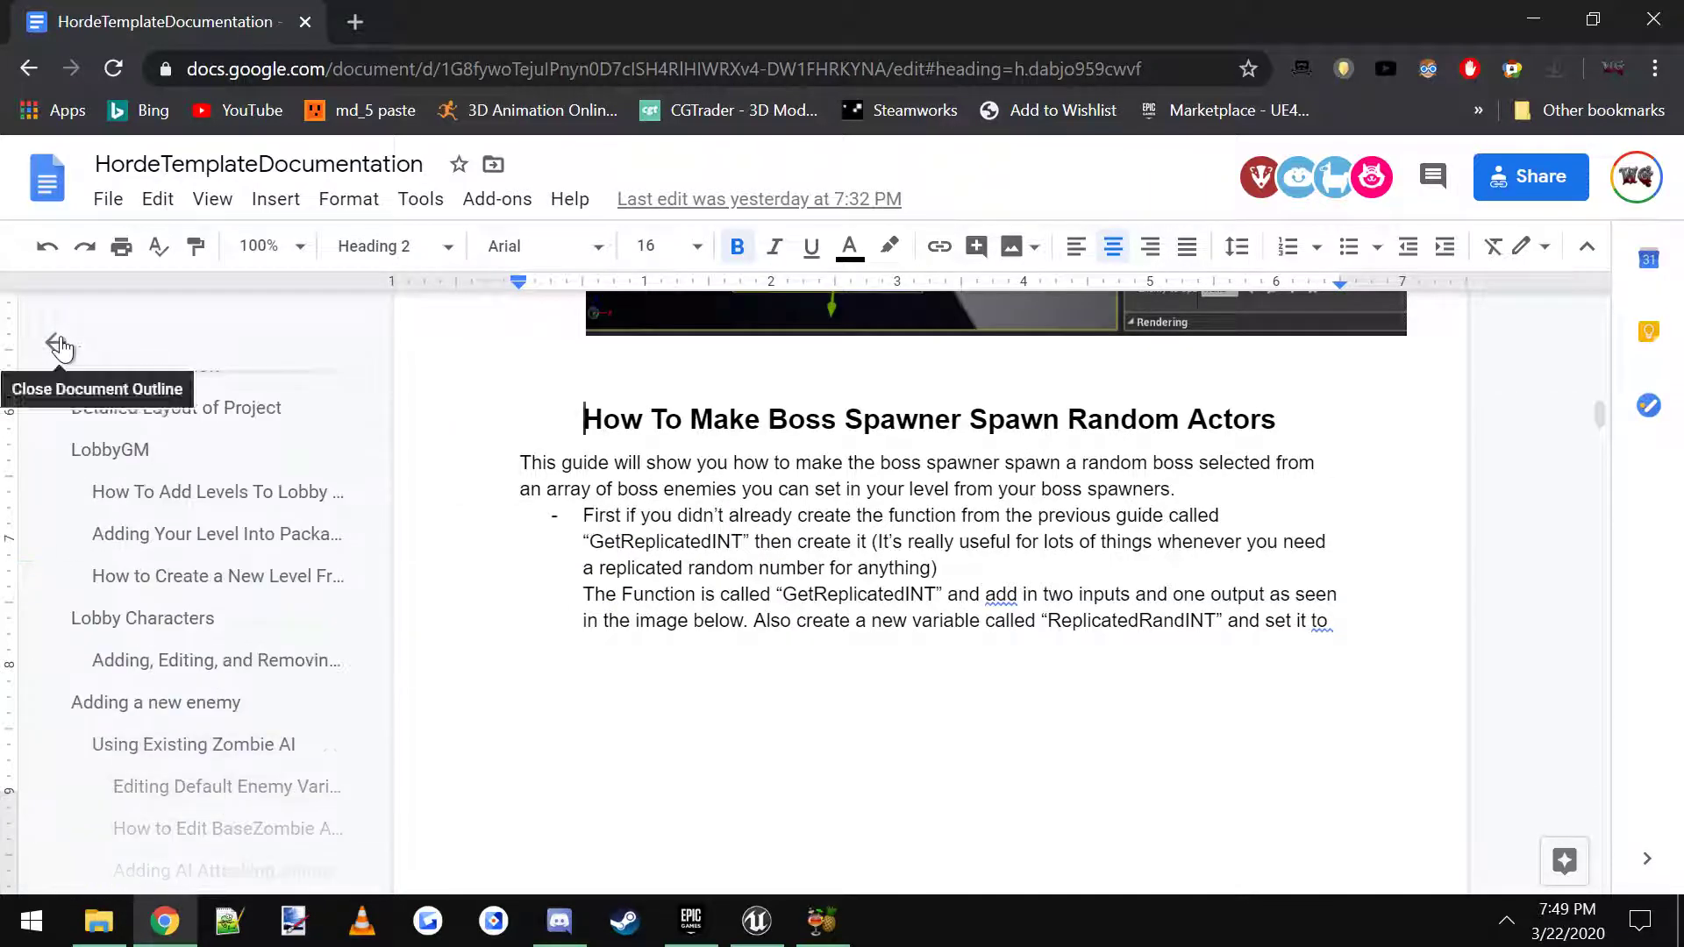
click(55, 343)
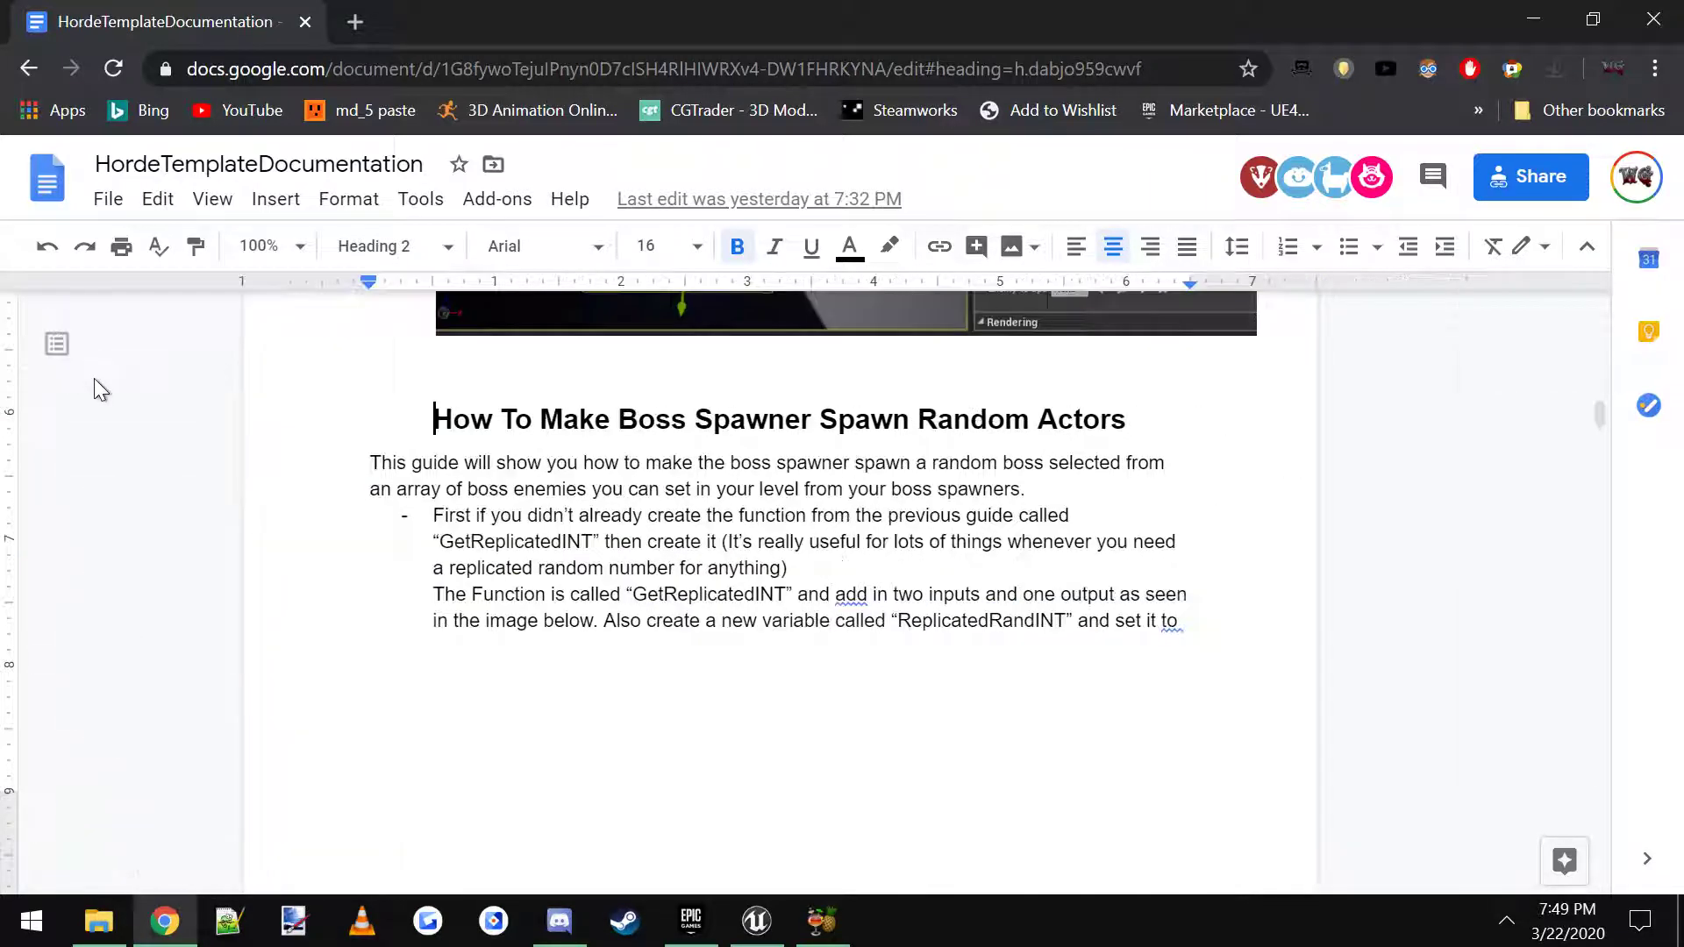
click(56, 347)
Look through the documentation outline's guides, bug fixes and updates, and review the boss spawner guide.
scroll(235, 515, down, 3)
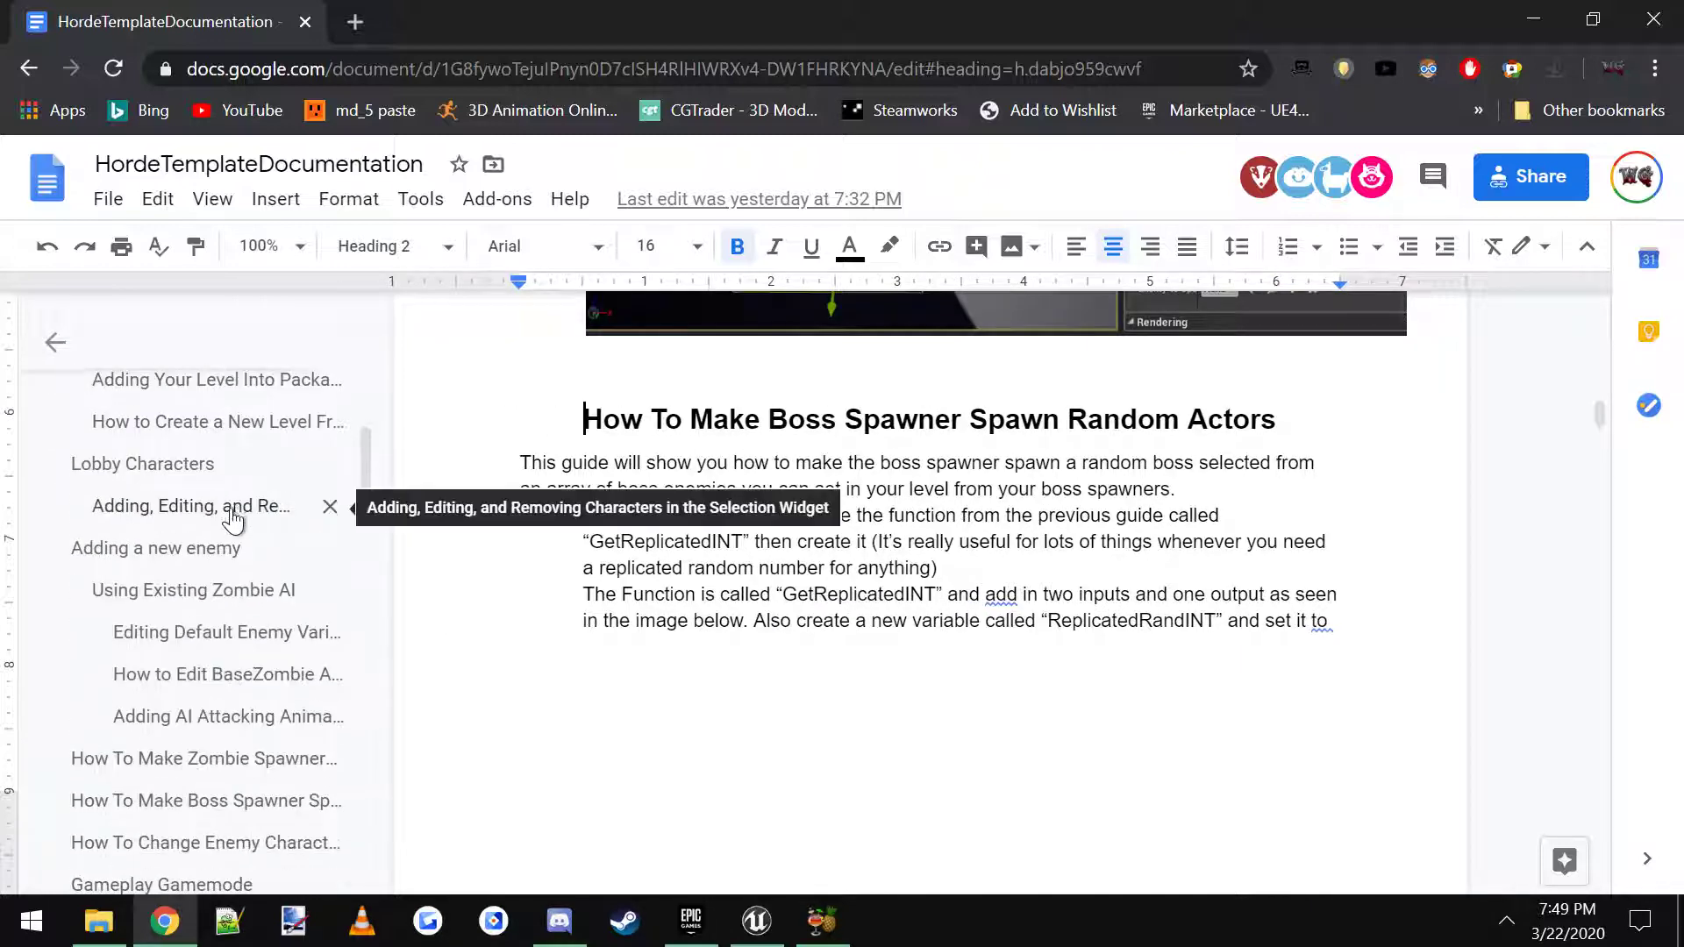
scroll(233, 526, down, 7)
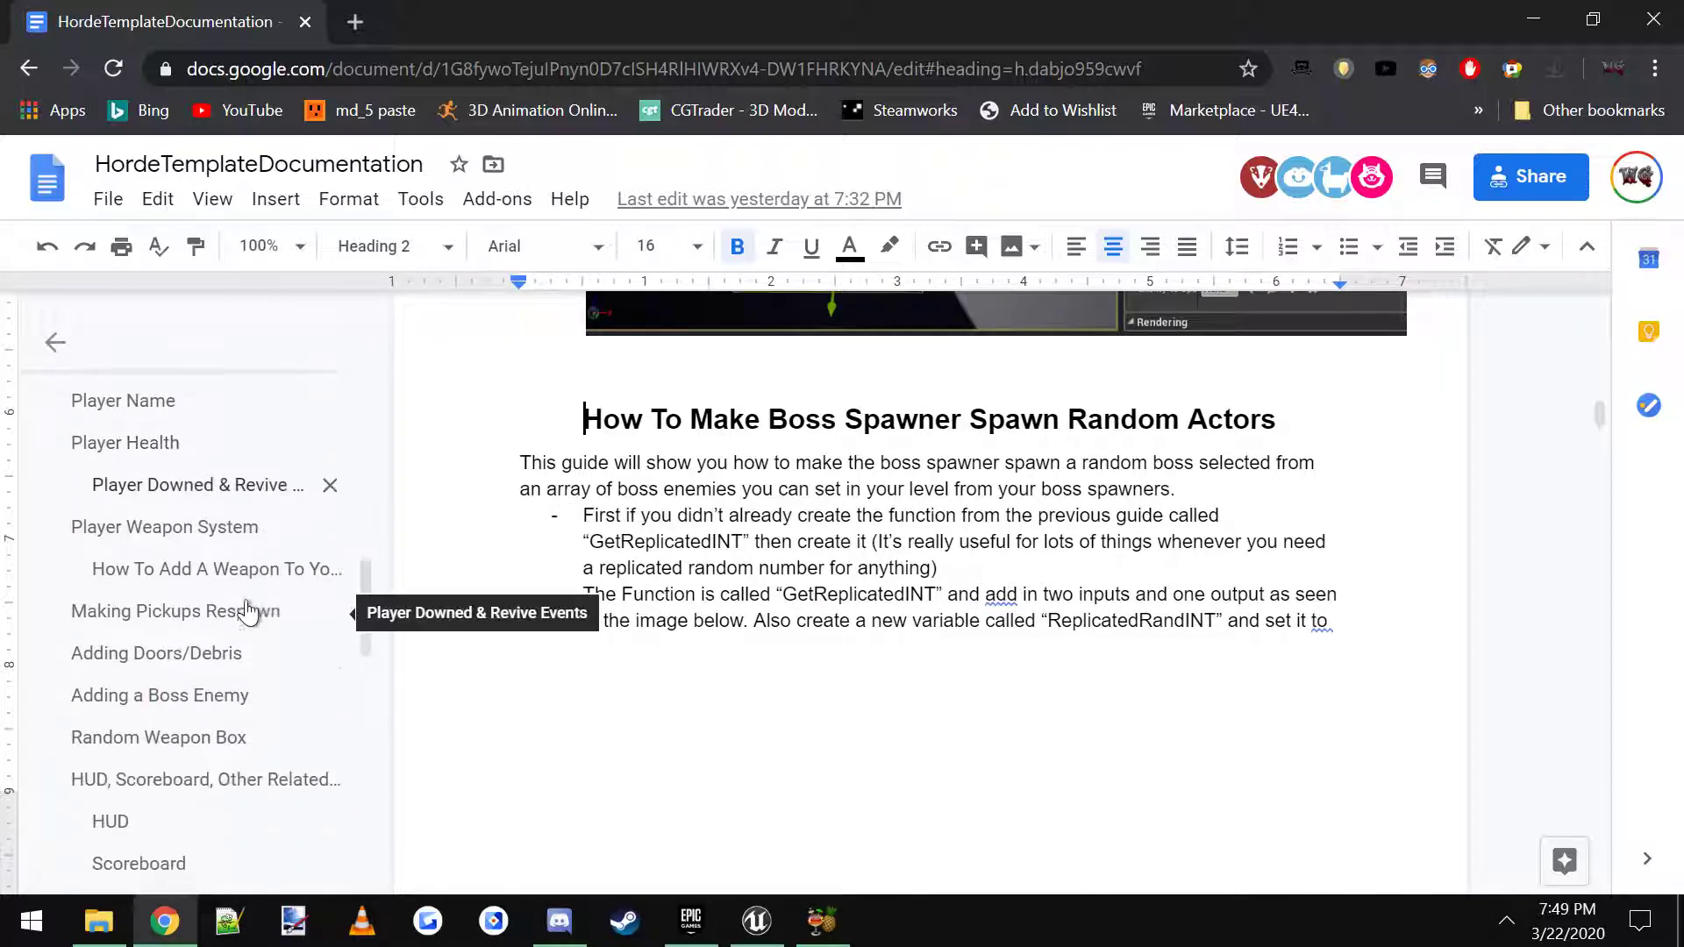
scroll(246, 605, down, 8)
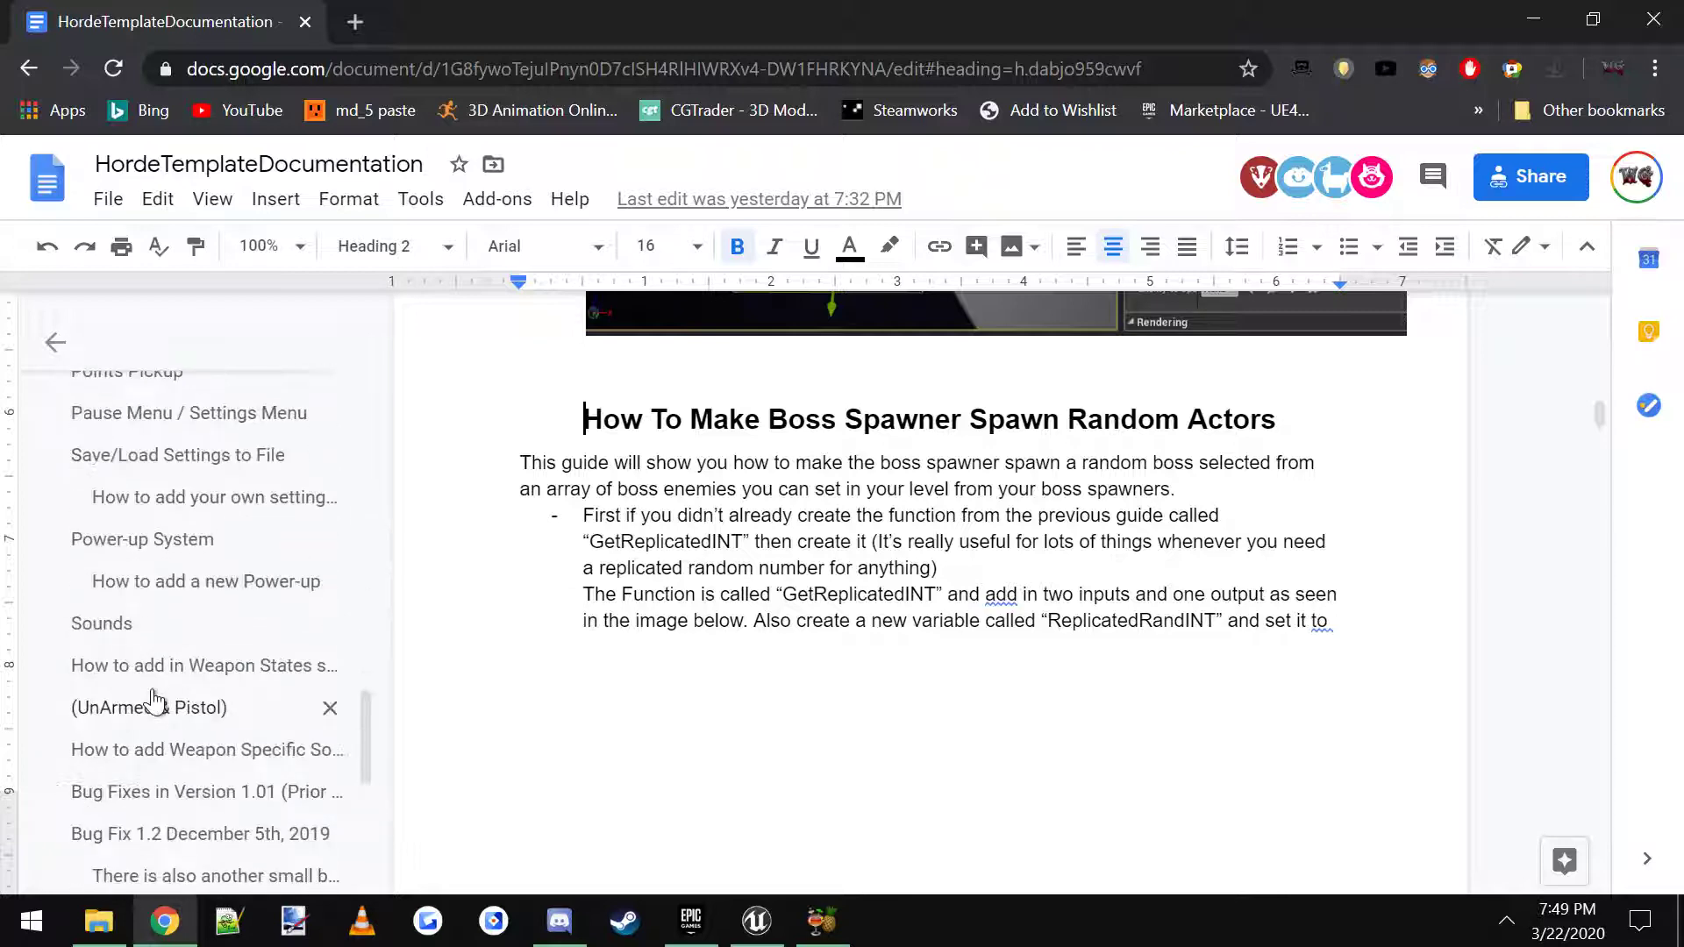
scroll(154, 702, down, 6)
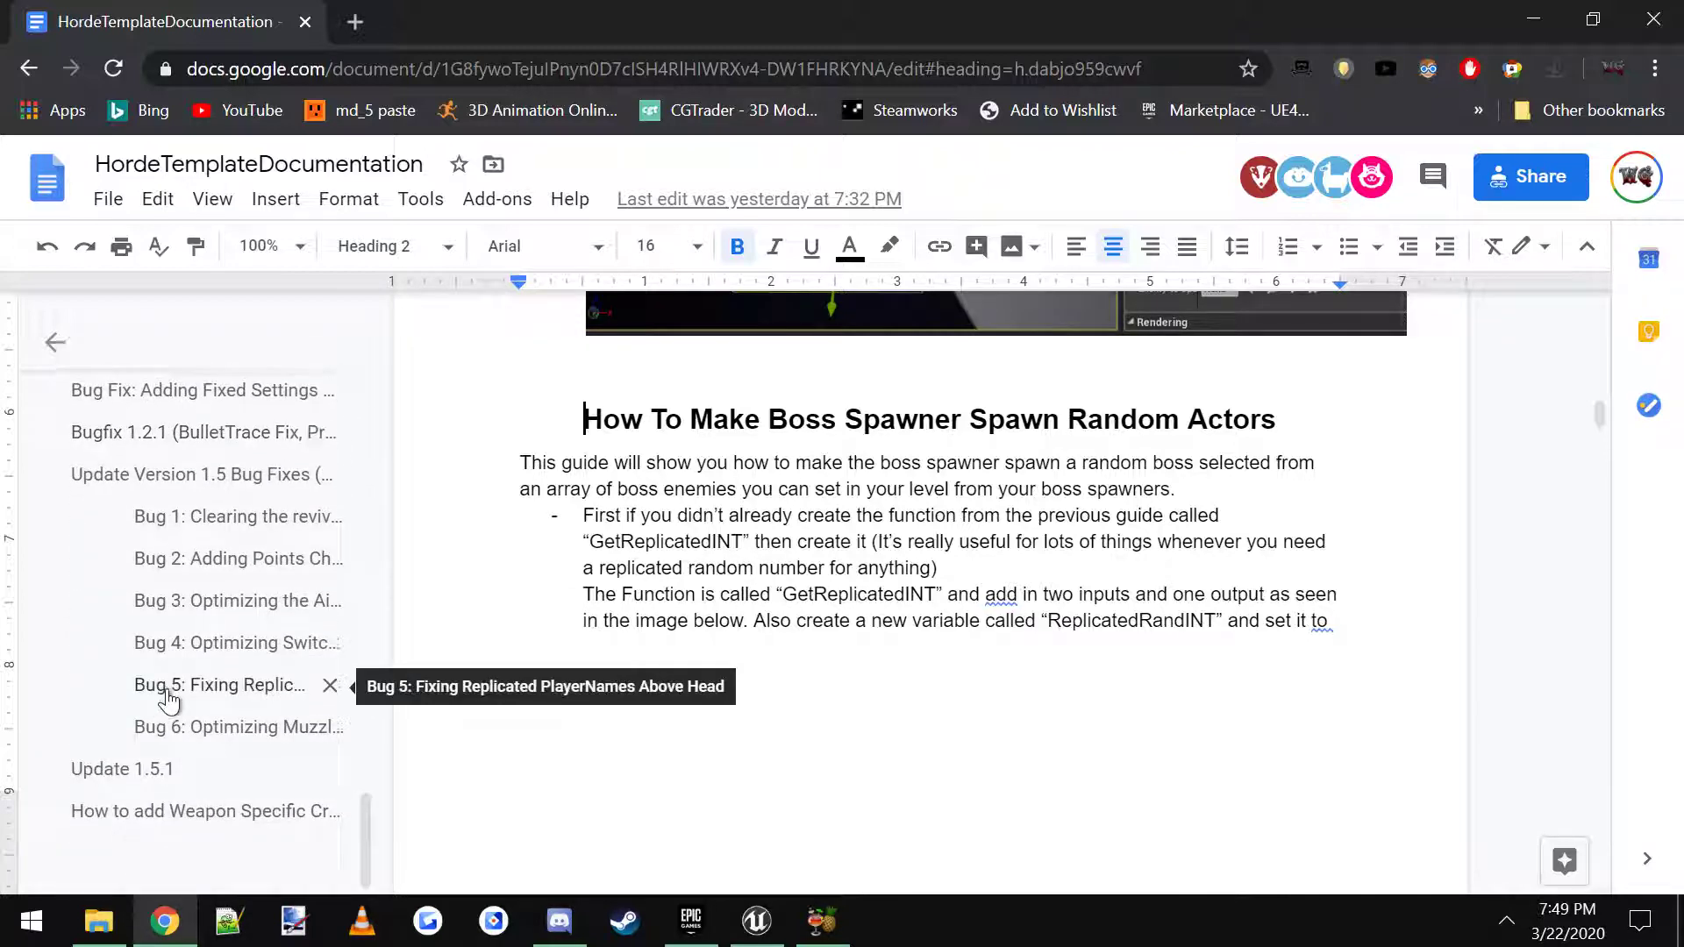
scroll(144, 641, up, 5)
scroll(131, 579, down, 3)
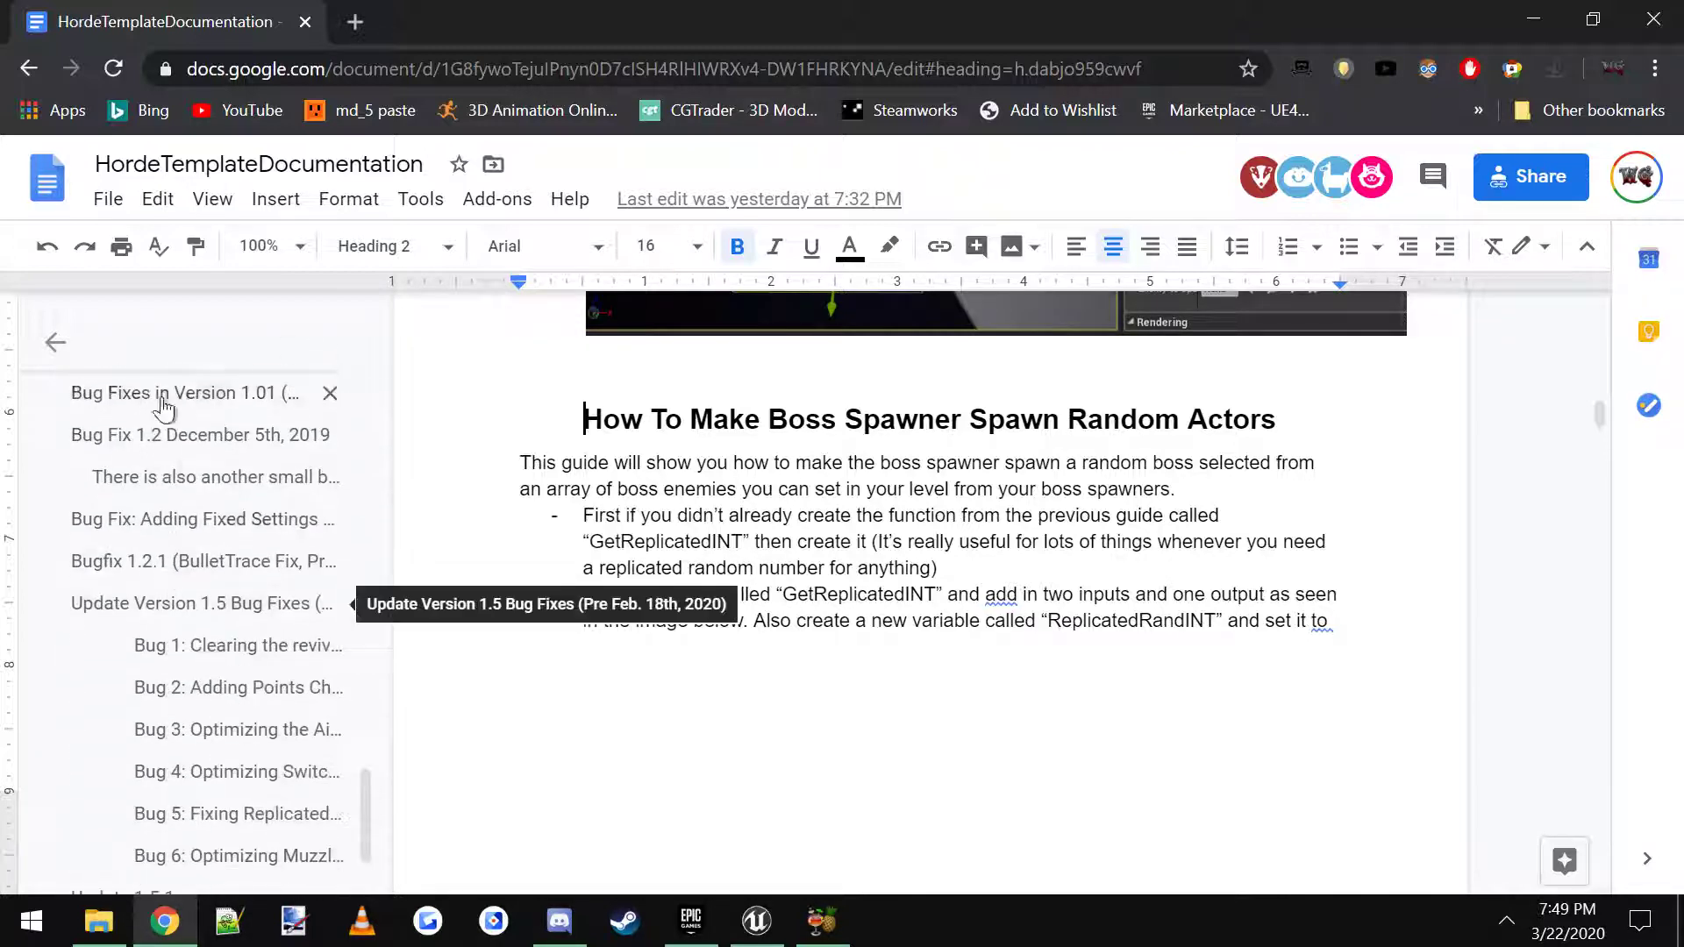
scroll(219, 613, down, 3)
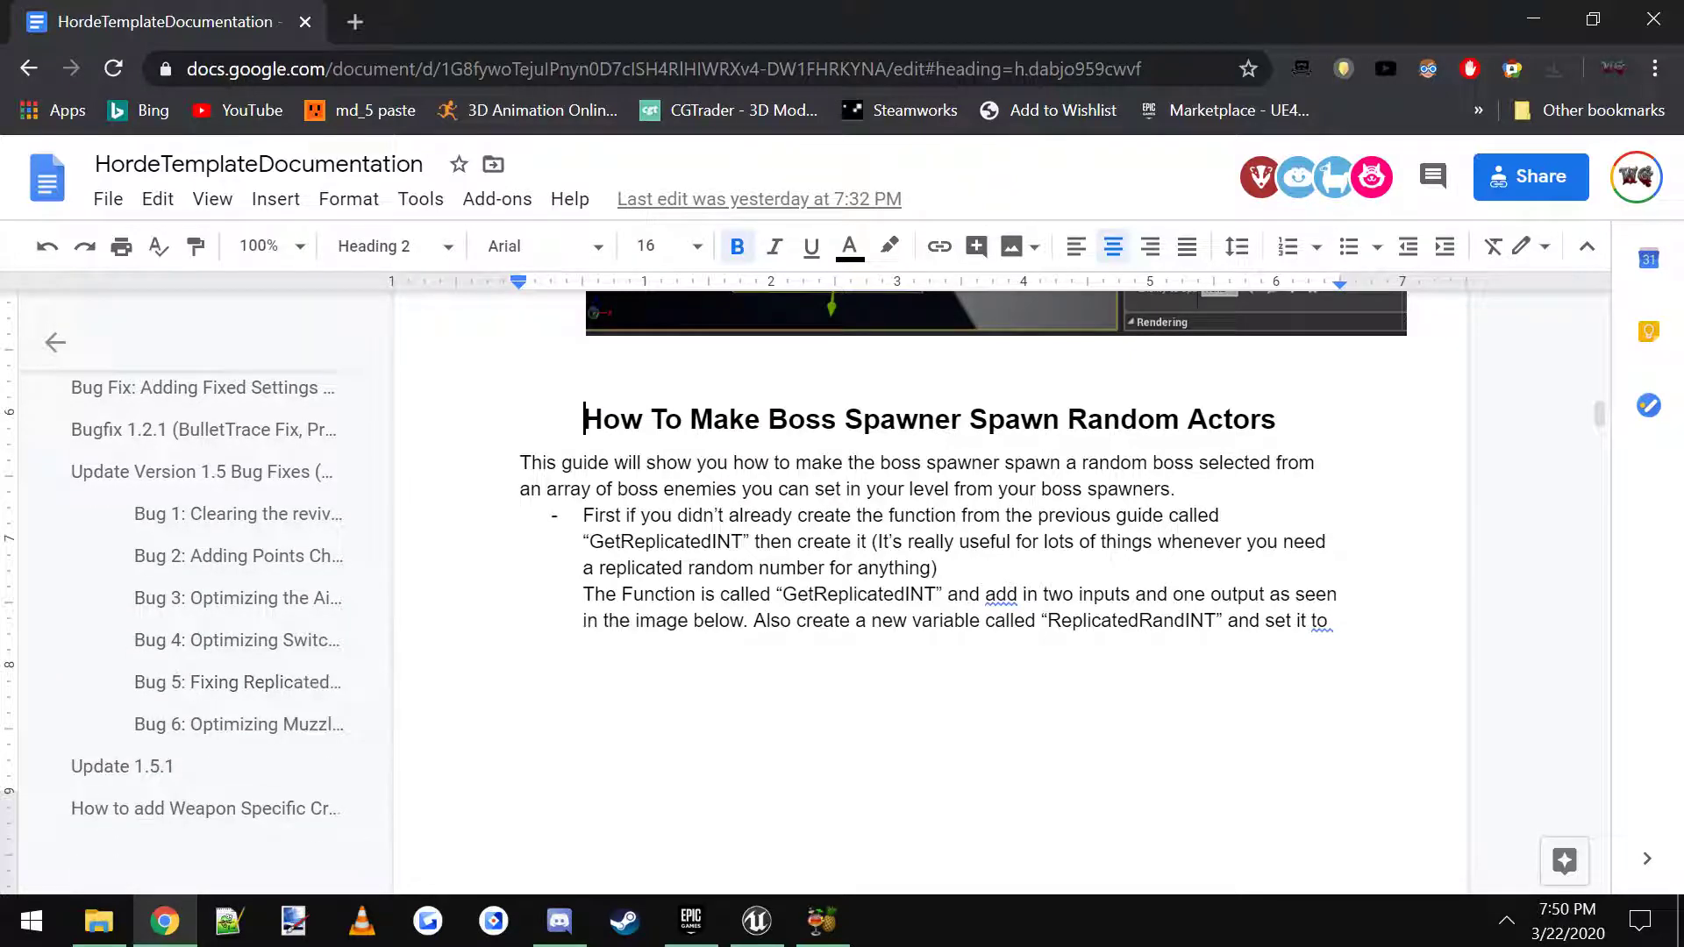
scroll(930, 571, up, 2)
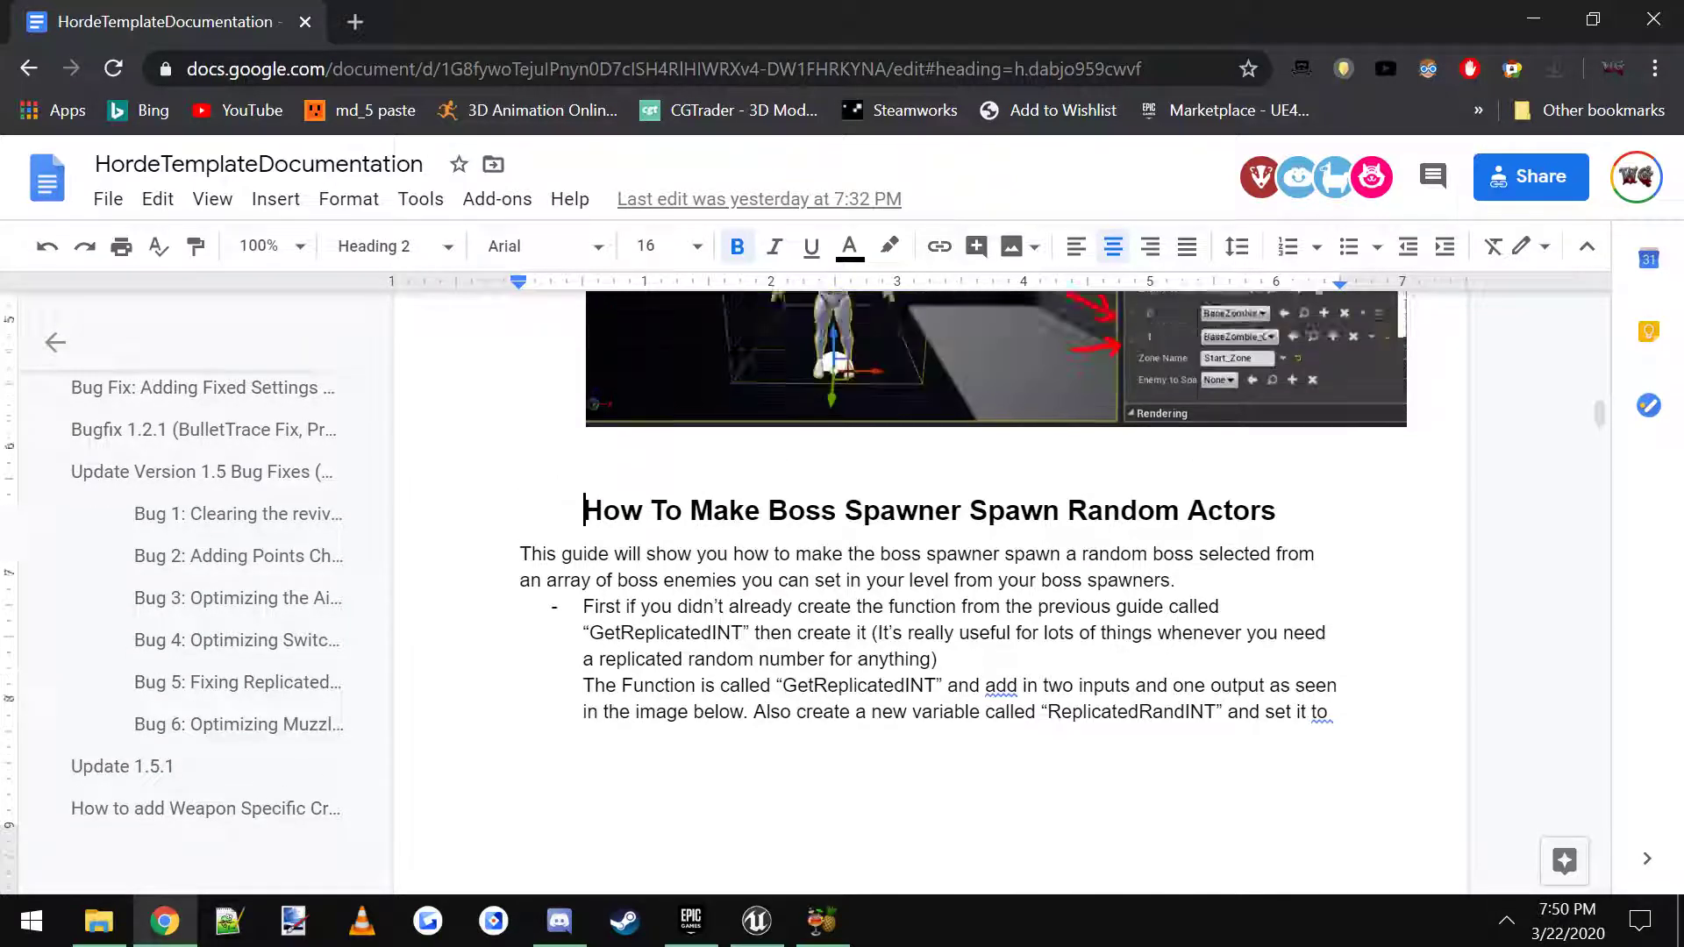
scroll(929, 570, down, 3)
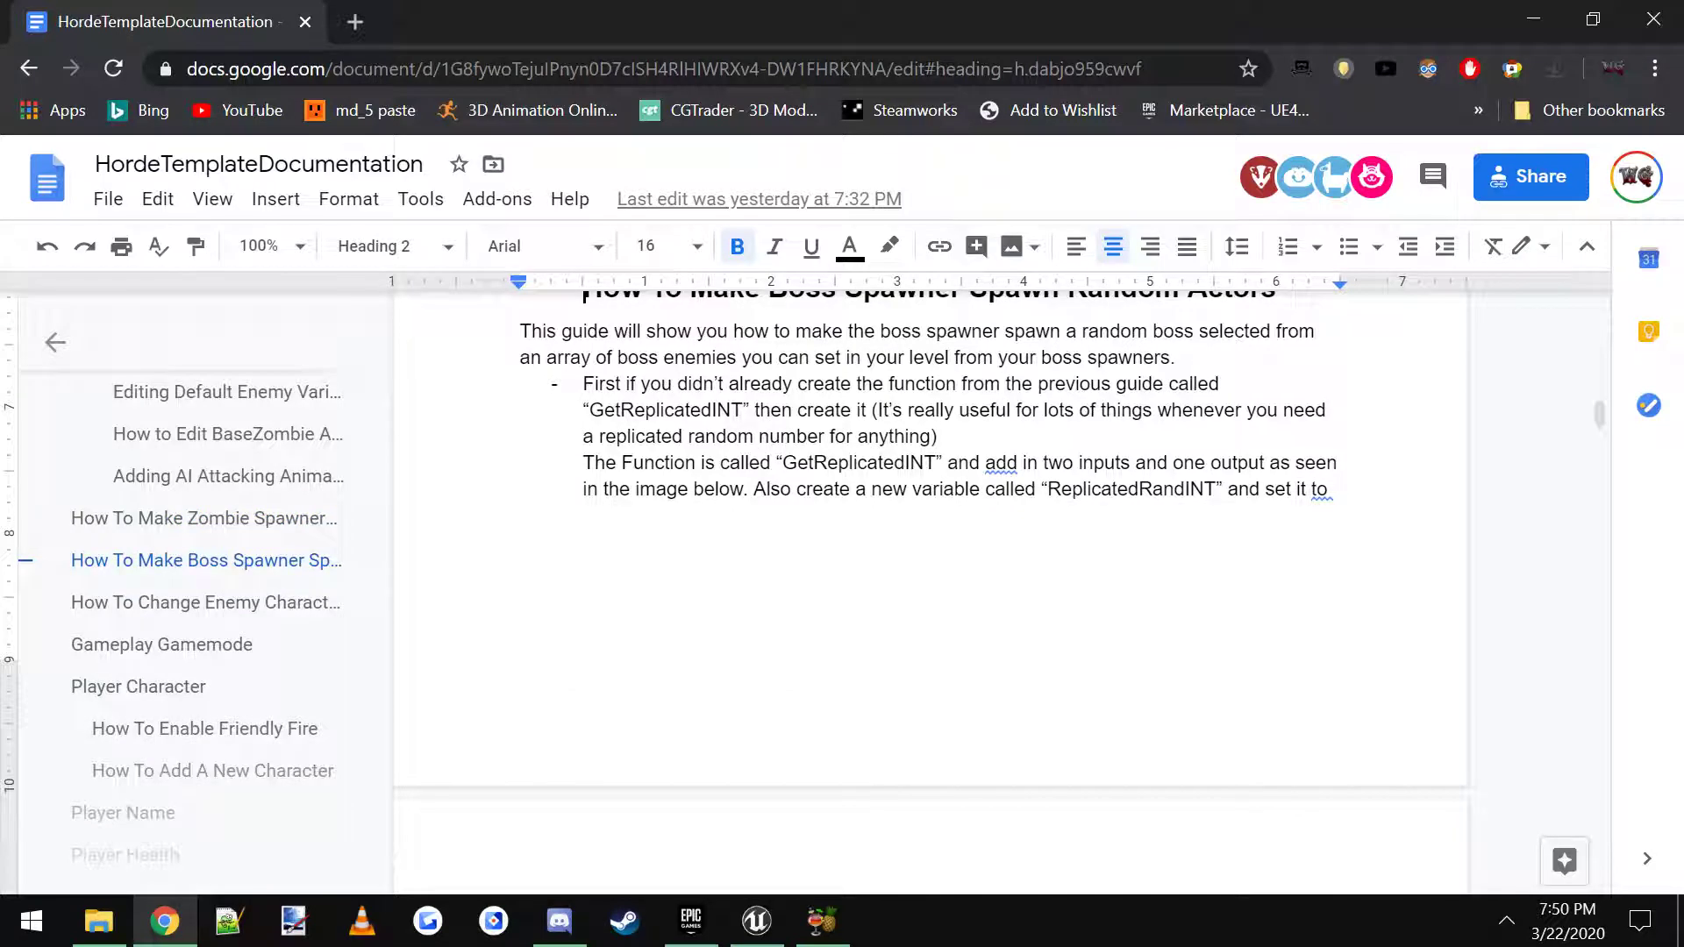